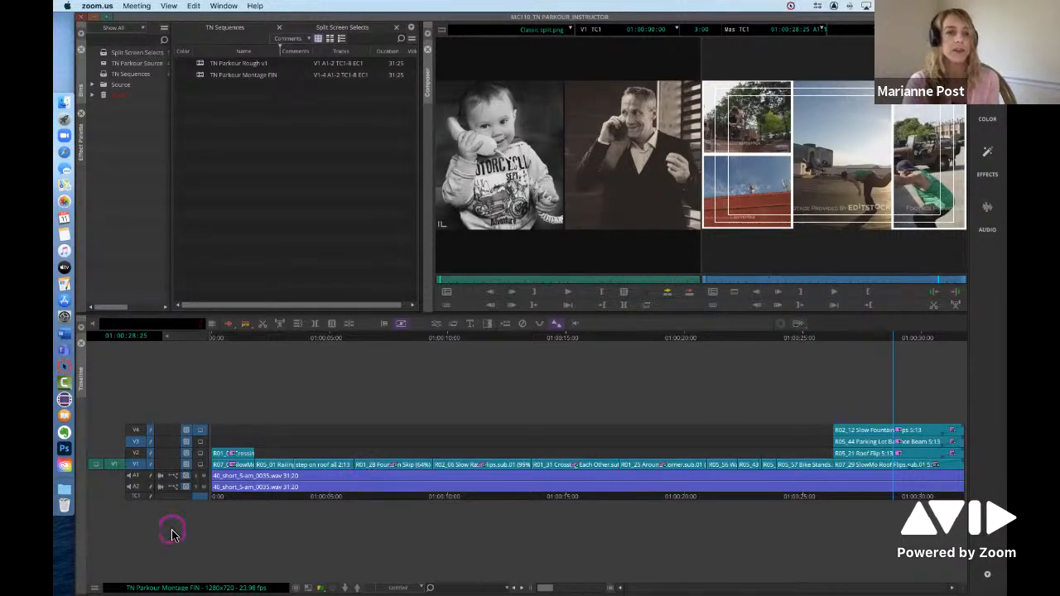
# - Play the TN Parkour Montage FIN sequence full screen from its start with adjusted volume, then return to the editing view
pyautogui.click(214, 500)
pyautogui.moveTo(213, 500); pyautogui.dragTo(207, 503)
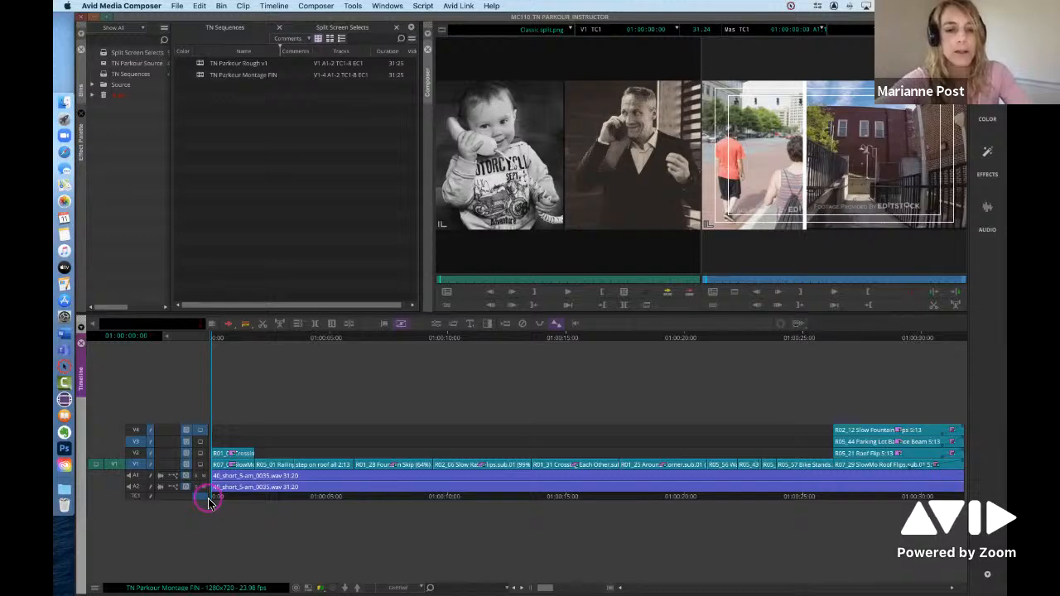
pyautogui.press('super+shift+f')
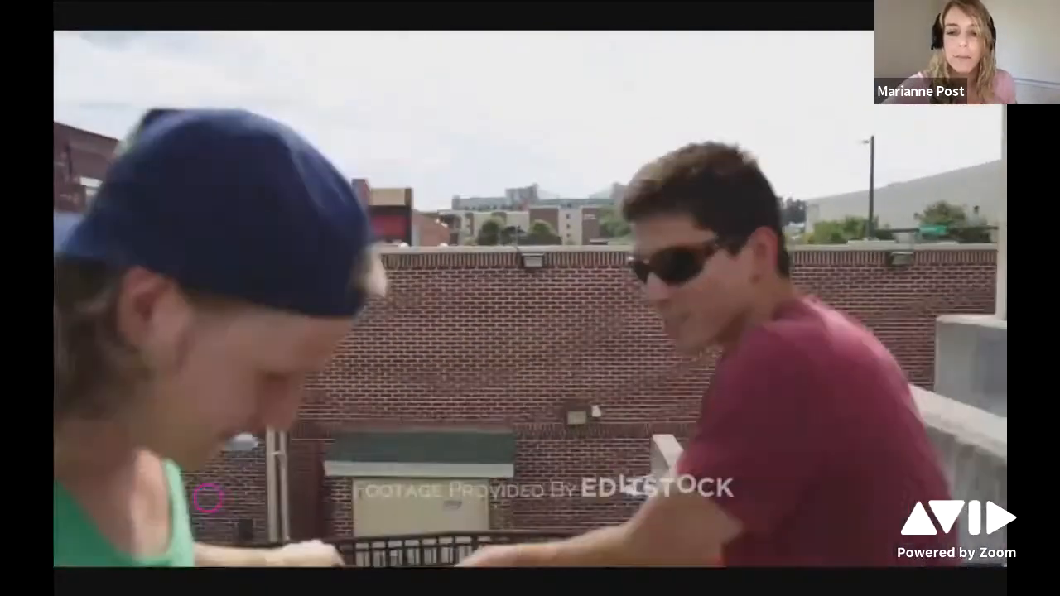
pyautogui.press('XF86AudioLowerVolume')
pyautogui.press('XF86AudioRaiseVolume')
pyautogui.press('XF86AudioRaiseVolume')
pyautogui.press('XF86AudioRaiseVolume')
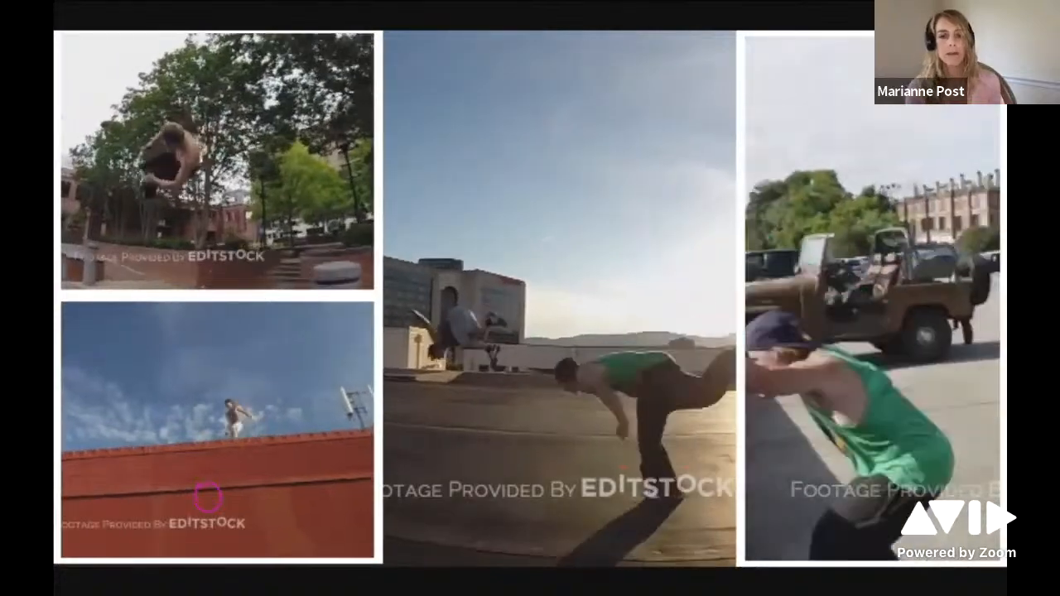
pyautogui.press('Escape')
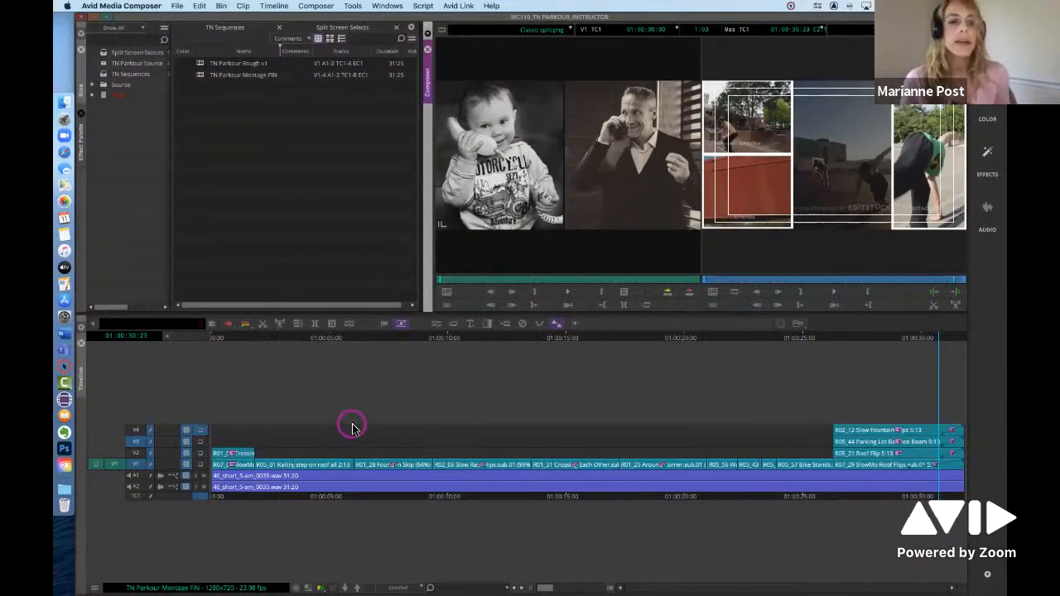
# - Examine the split-screen sections at the start and end of the finished montage sequence
pyautogui.click(229, 500)
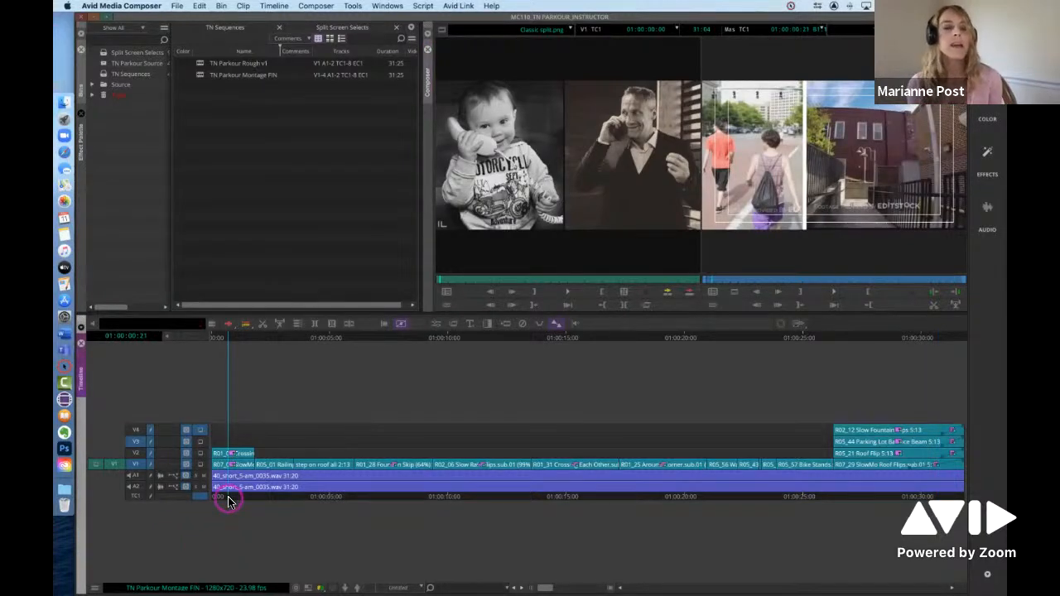
pyautogui.click(906, 499)
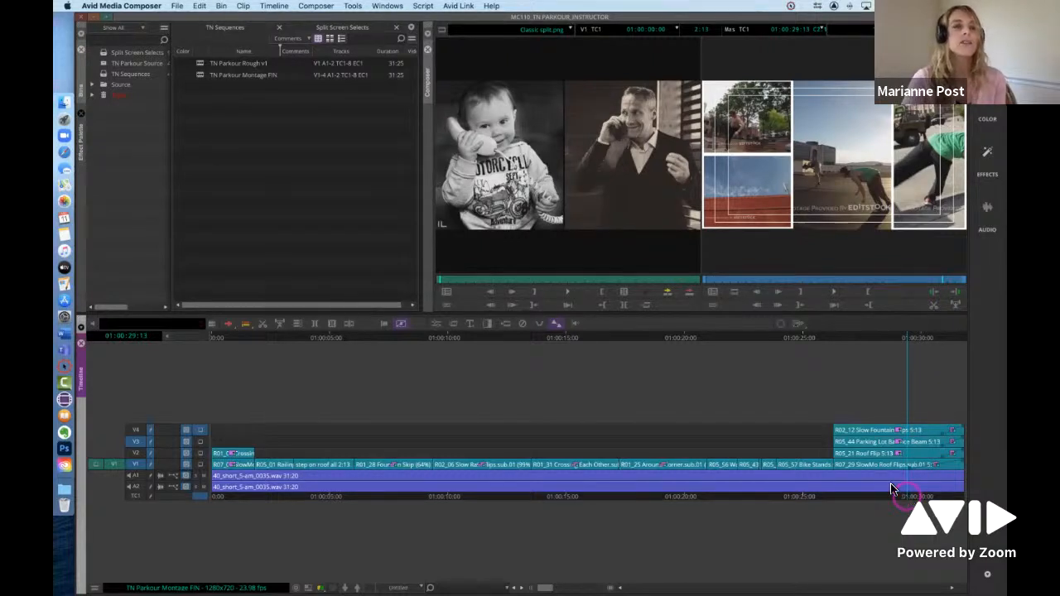
pyautogui.click(398, 190)
pyautogui.click(347, 96)
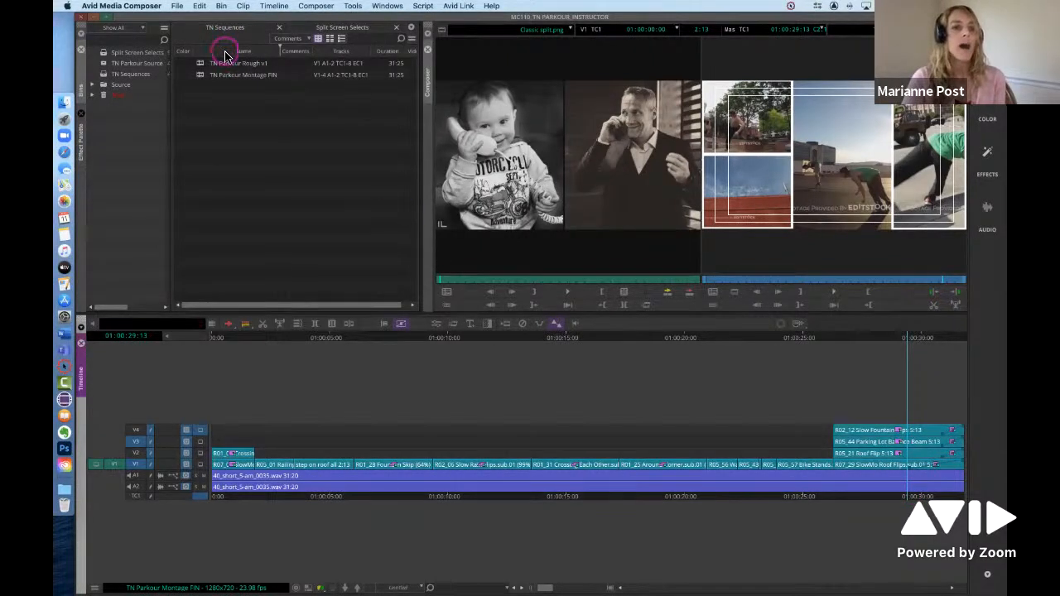
pyautogui.click(224, 497)
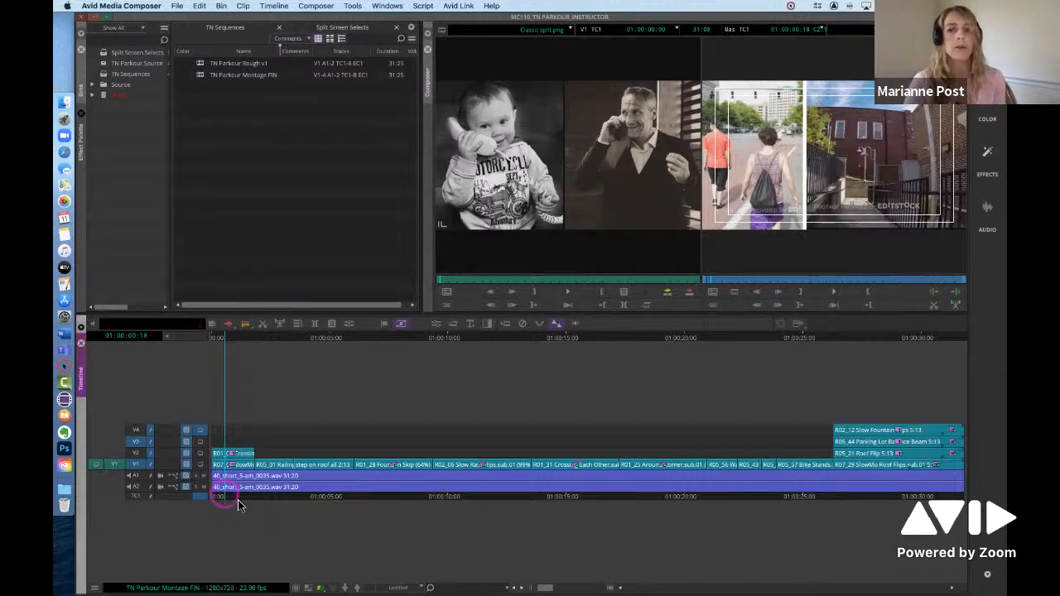
pyautogui.click(889, 499)
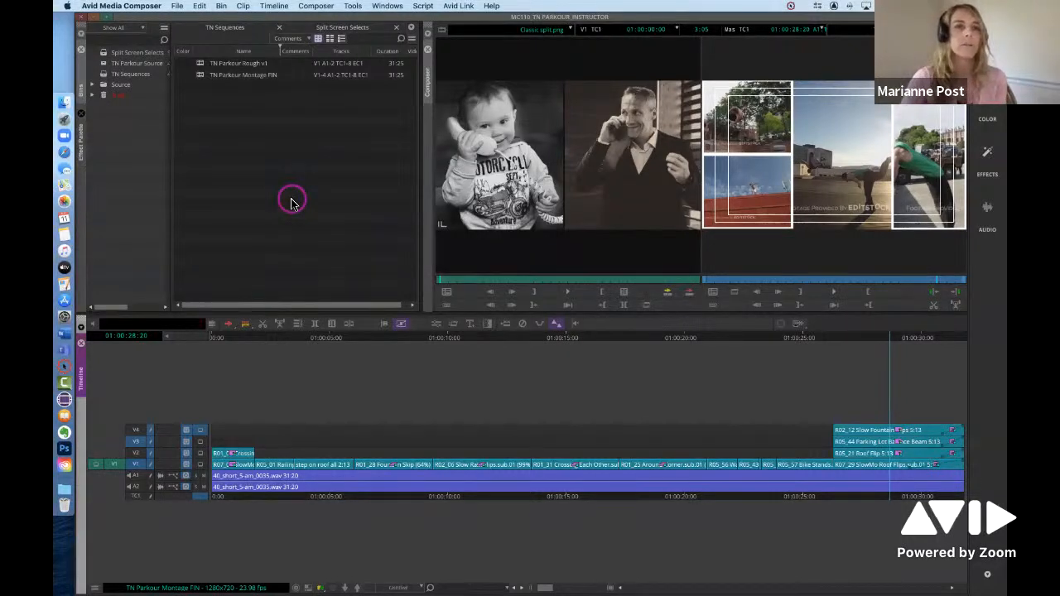
# - Load the TN Parkour Rough v1 sequence and park the playhead in its first clip at 01:00:00:21
pyautogui.doubleClick(200, 65)
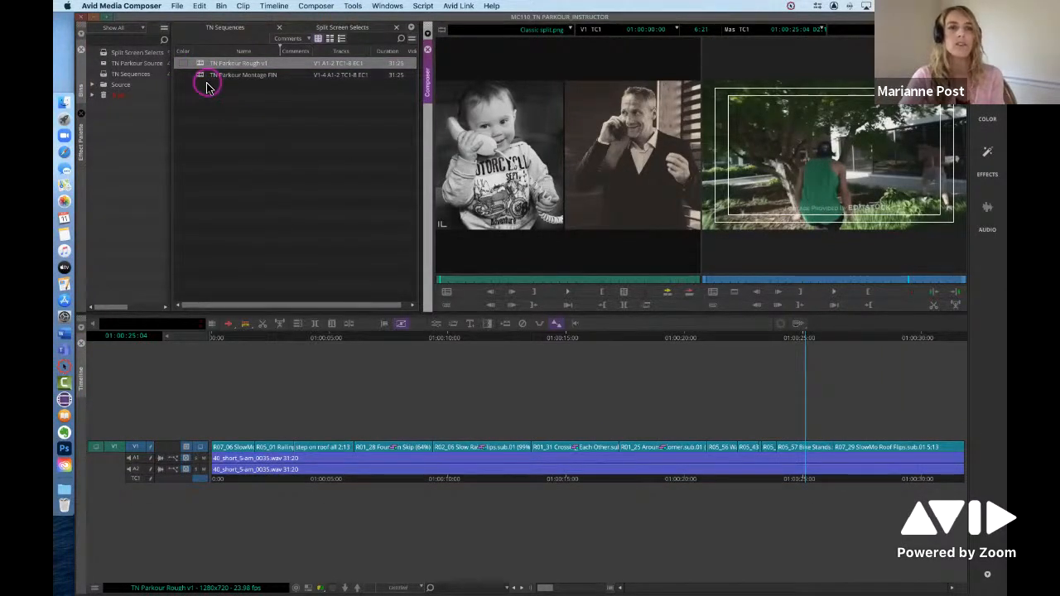
pyautogui.click(308, 471)
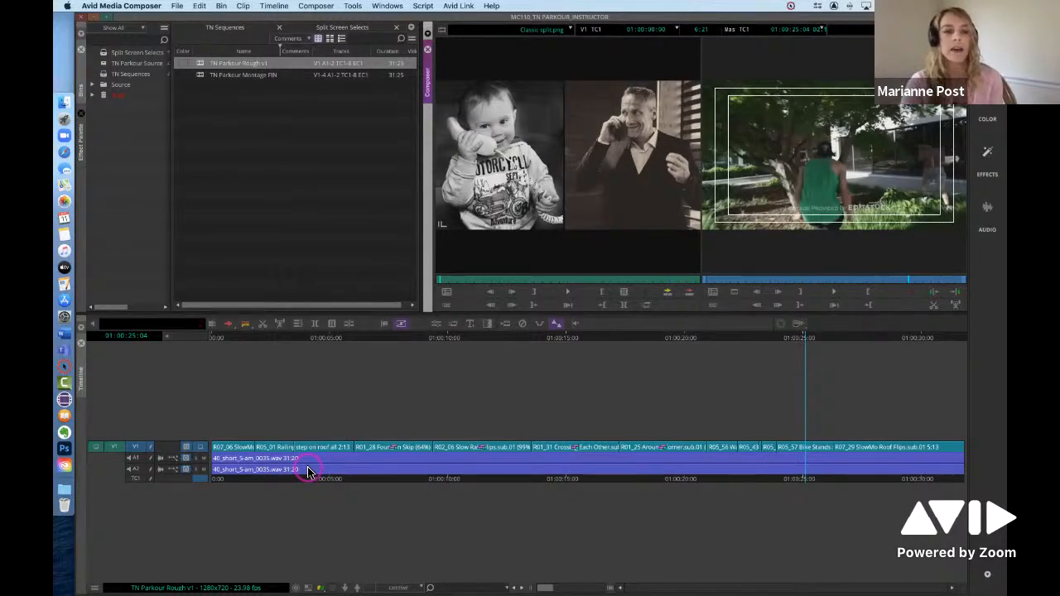
pyautogui.moveTo(239, 480)
pyautogui.mouseDown()
pyautogui.moveTo(389, 478)
pyautogui.moveTo(229, 494)
pyautogui.mouseUp()
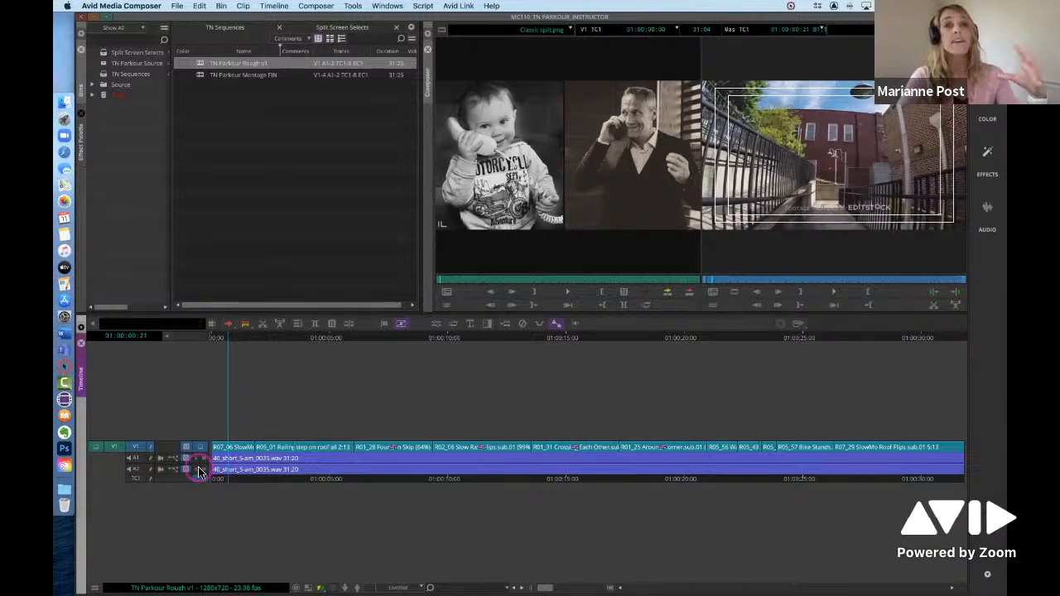
# - Add a new video track above V1 in the rough sequence
pyautogui.click(263, 412)
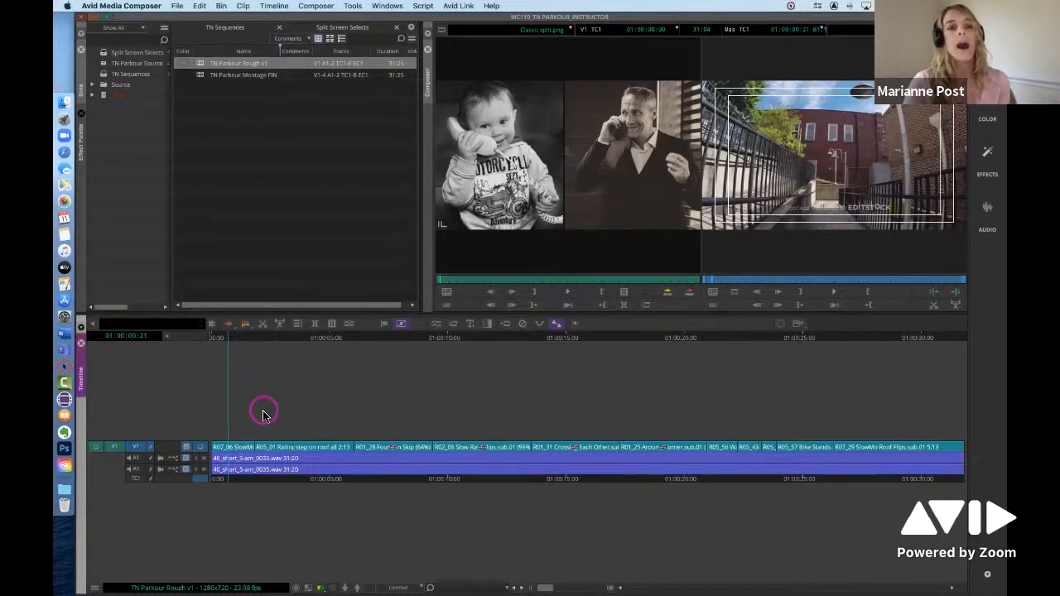
pyautogui.rightClick(263, 414)
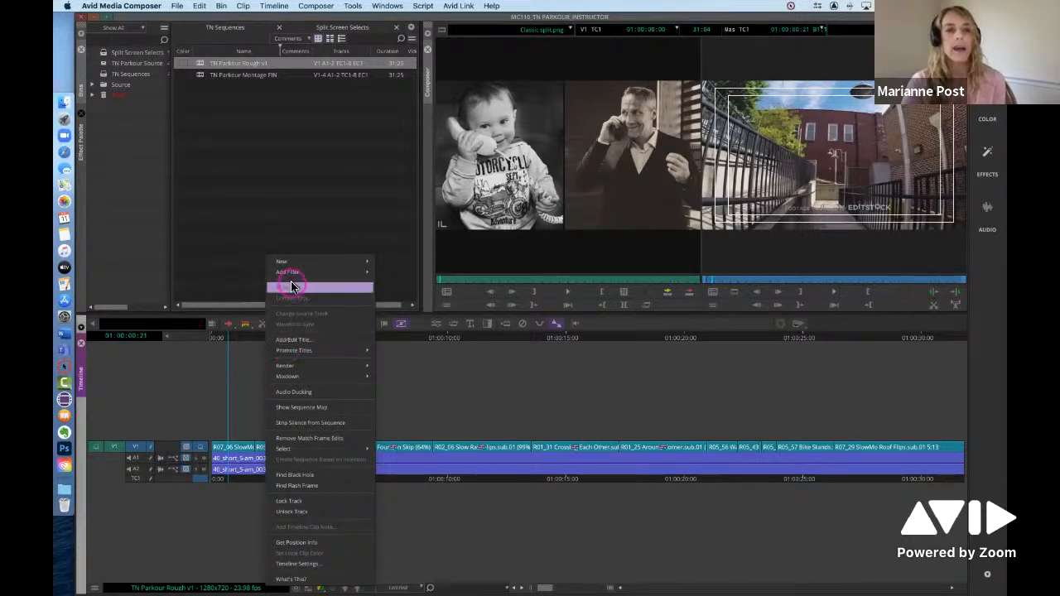
pyautogui.moveTo(292, 264)
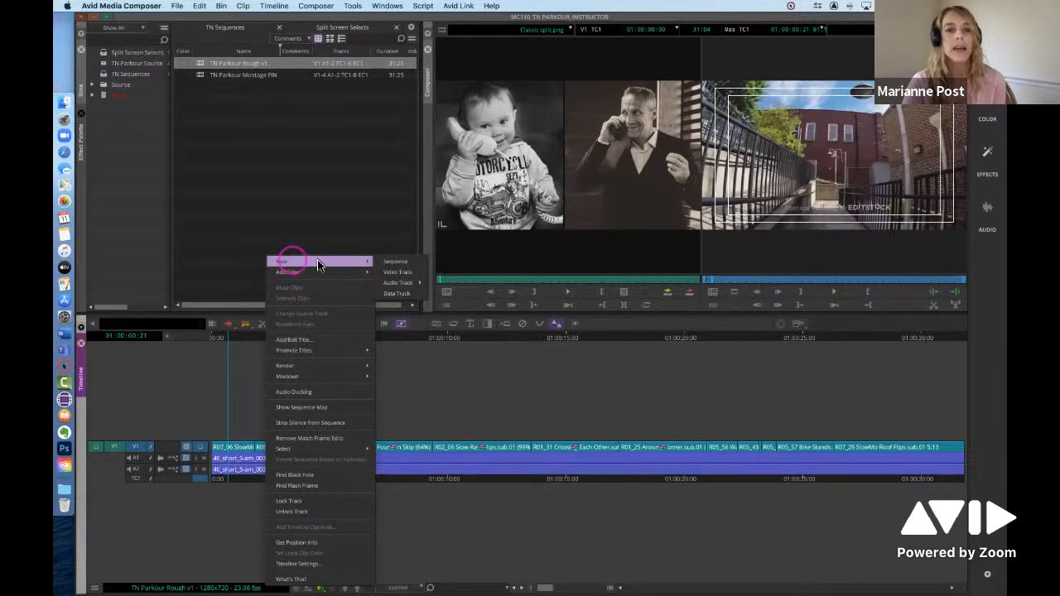
pyautogui.click(394, 274)
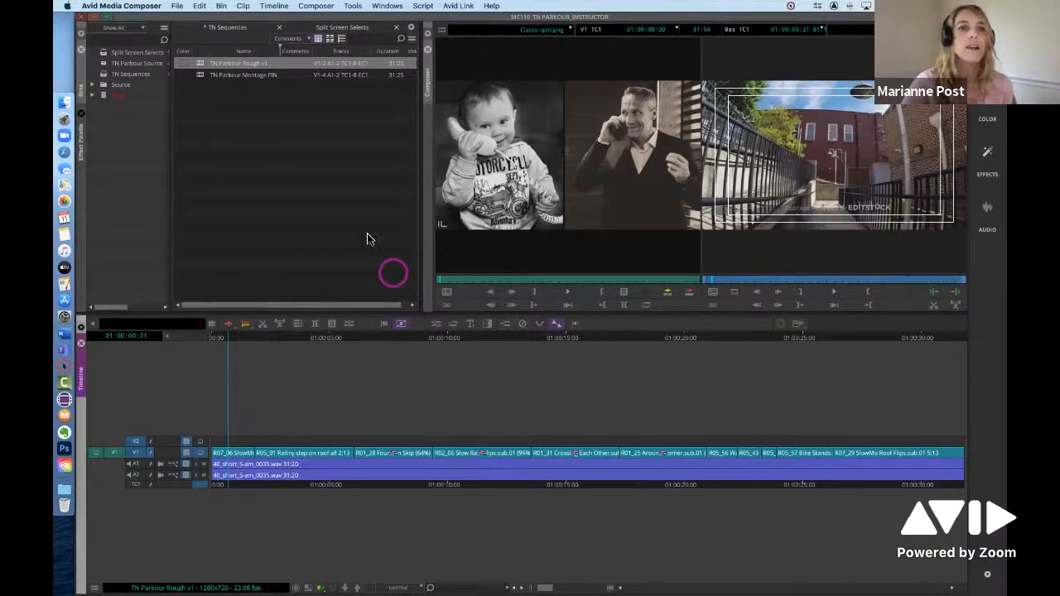
# - Load the R01_05 Crossing Street clip from the Split Screen Selects bin into the source monitor
pyautogui.click(346, 28)
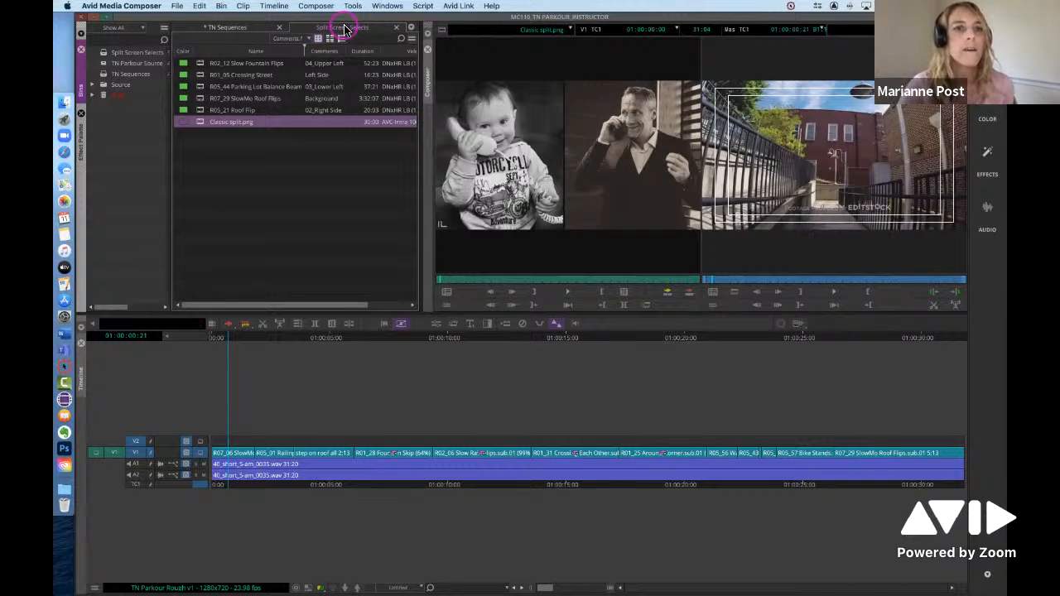
pyautogui.click(200, 77)
pyautogui.doubleClick(200, 76)
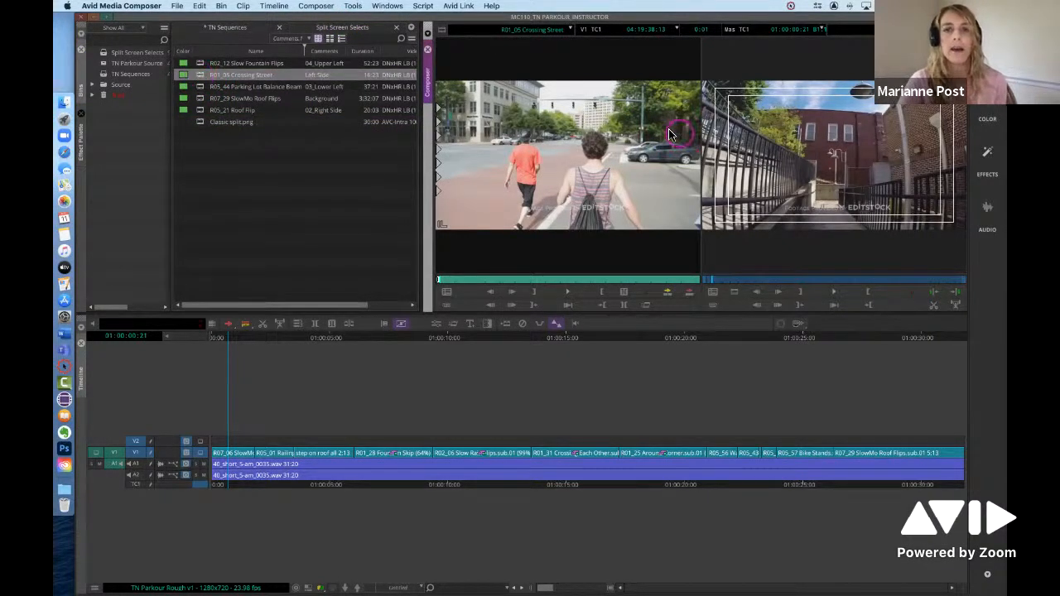
pyautogui.click(605, 175)
pyautogui.click(624, 209)
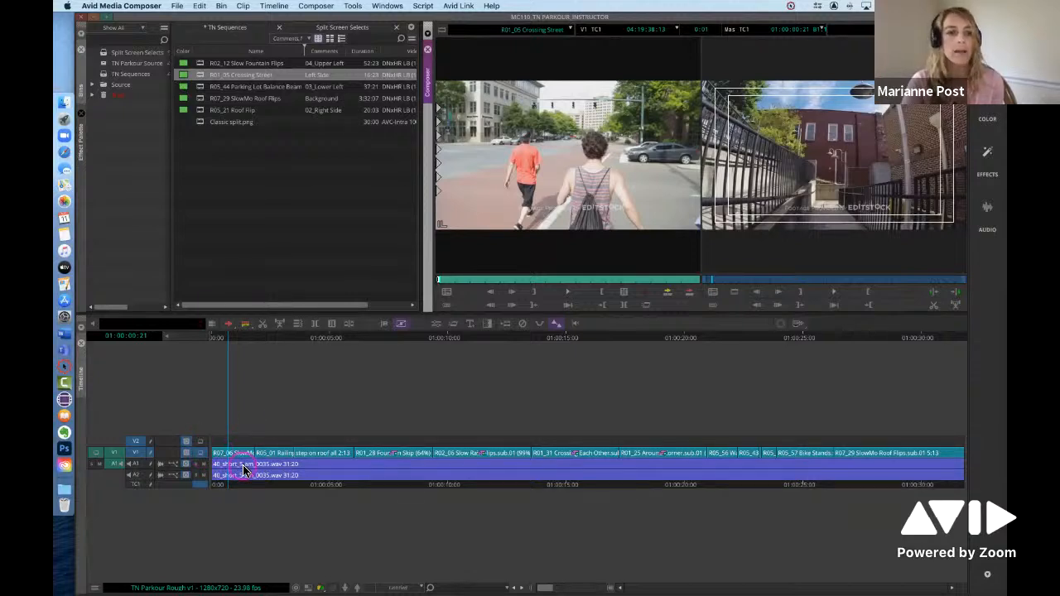
# - Mark in and out points around the first clip on V1
pyautogui.click(136, 442)
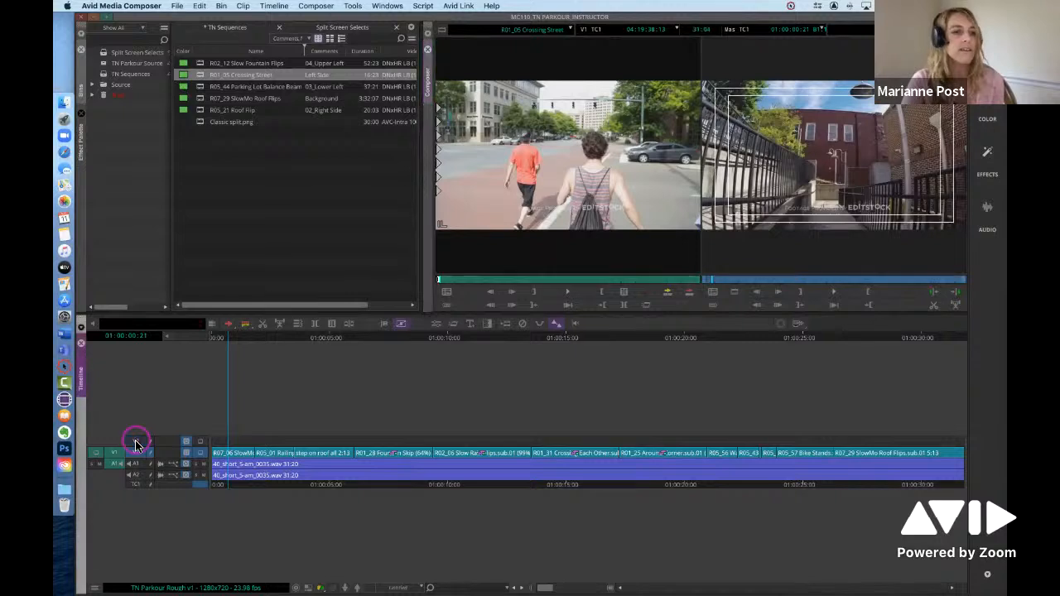
pyautogui.click(315, 325)
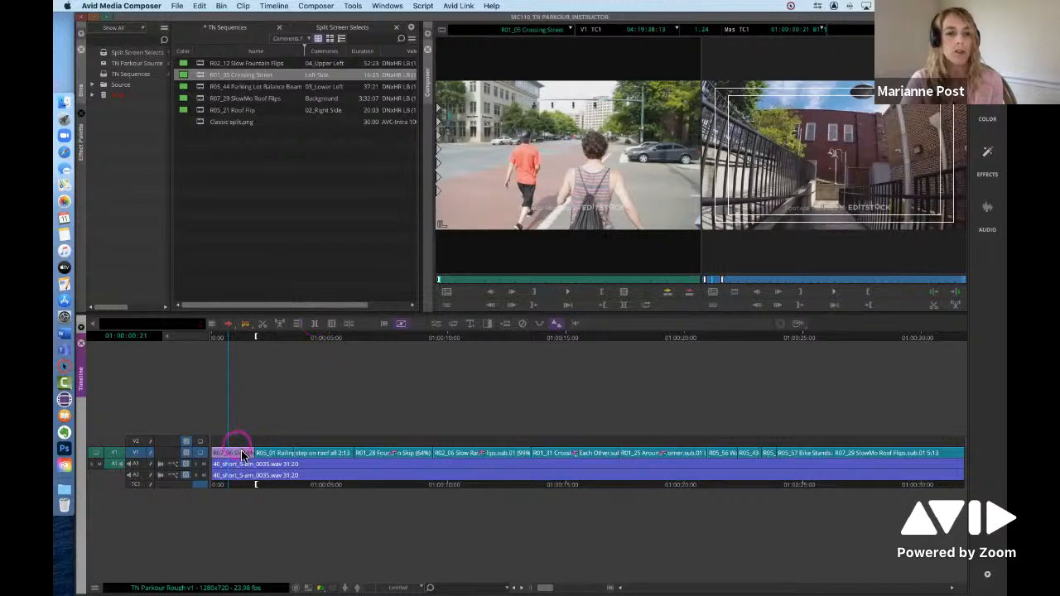
pyautogui.moveTo(520, 580); pyautogui.dragTo(571, 585)
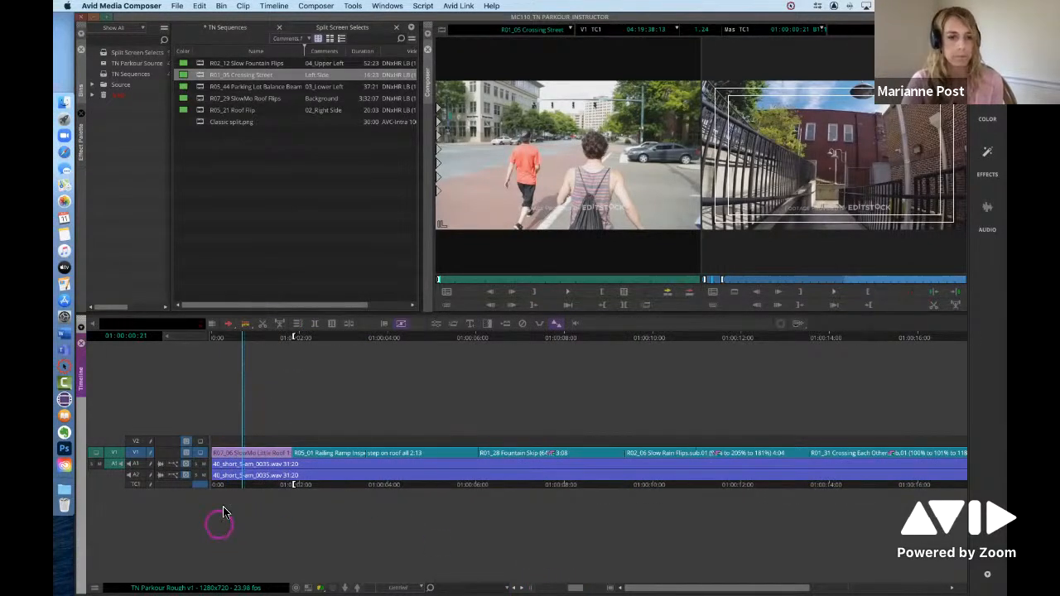
pyautogui.click(184, 452)
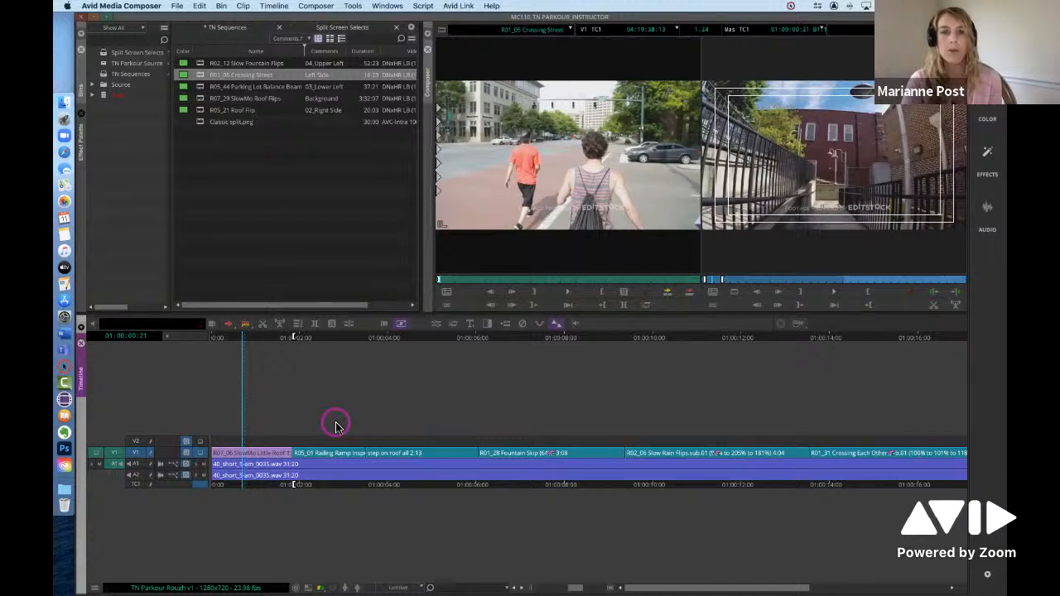
# - Enable record track V2, disable V1, and patch the source video to V2
pyautogui.click(135, 443)
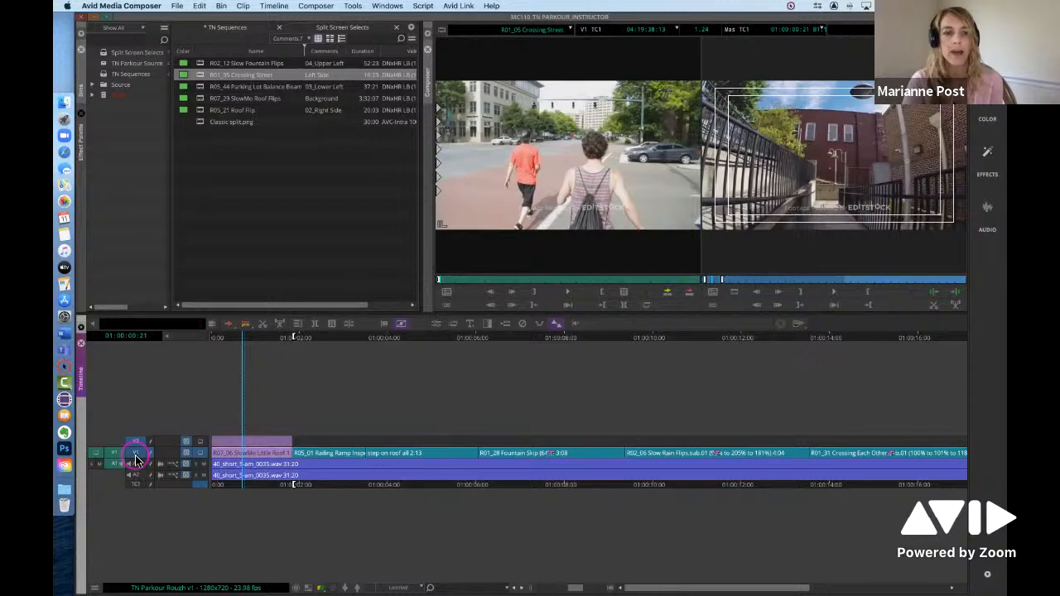
pyautogui.click(137, 456)
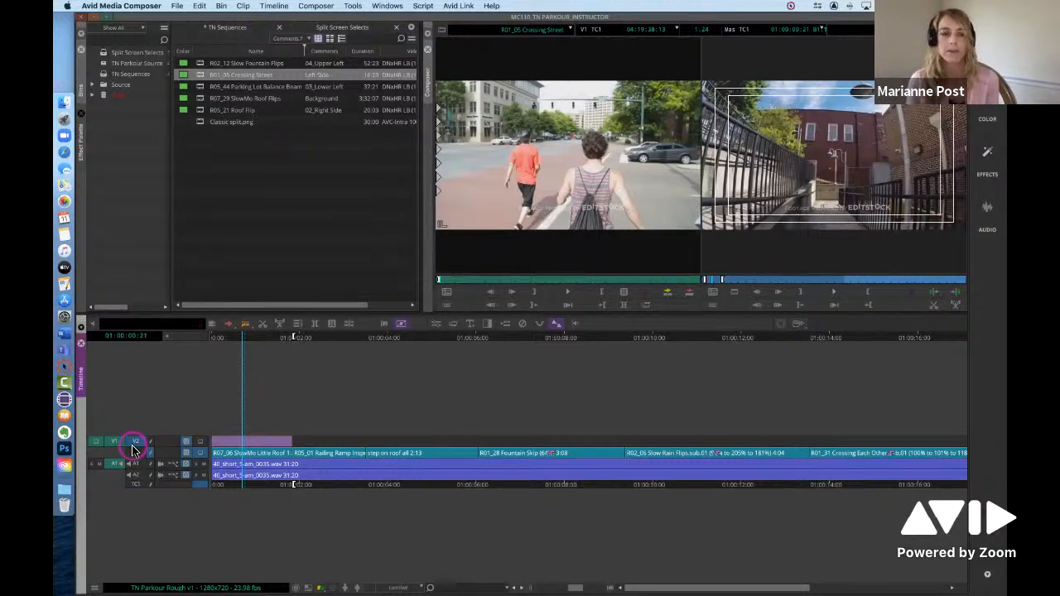
pyautogui.click(265, 426)
pyautogui.click(484, 392)
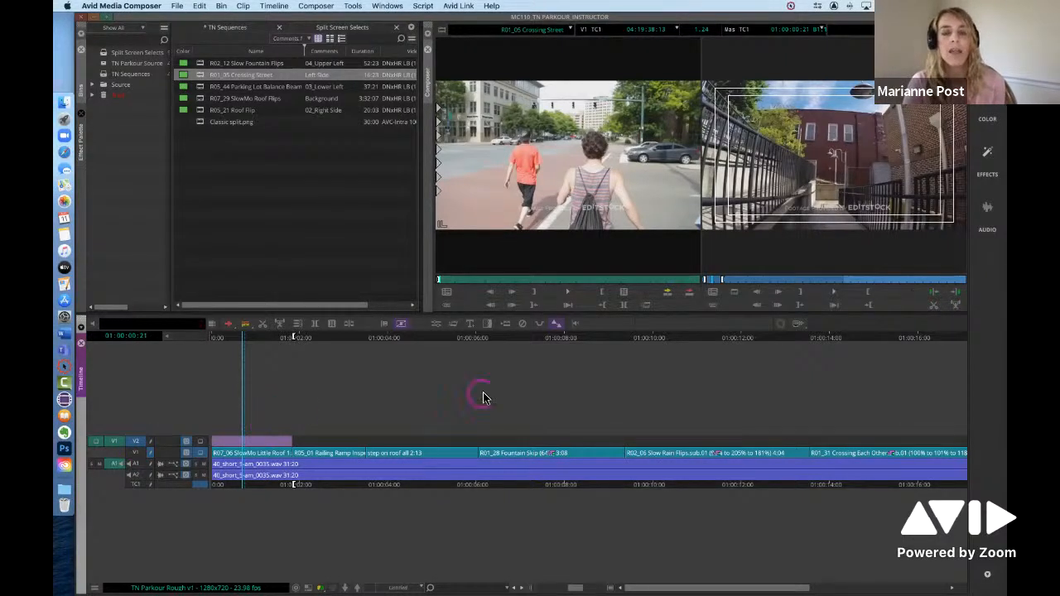
# - Overwrite the marked range on V2 with the Crossing Street clip, then monitor V2 with the playhead at 01:00:00:28
pyautogui.click(683, 265)
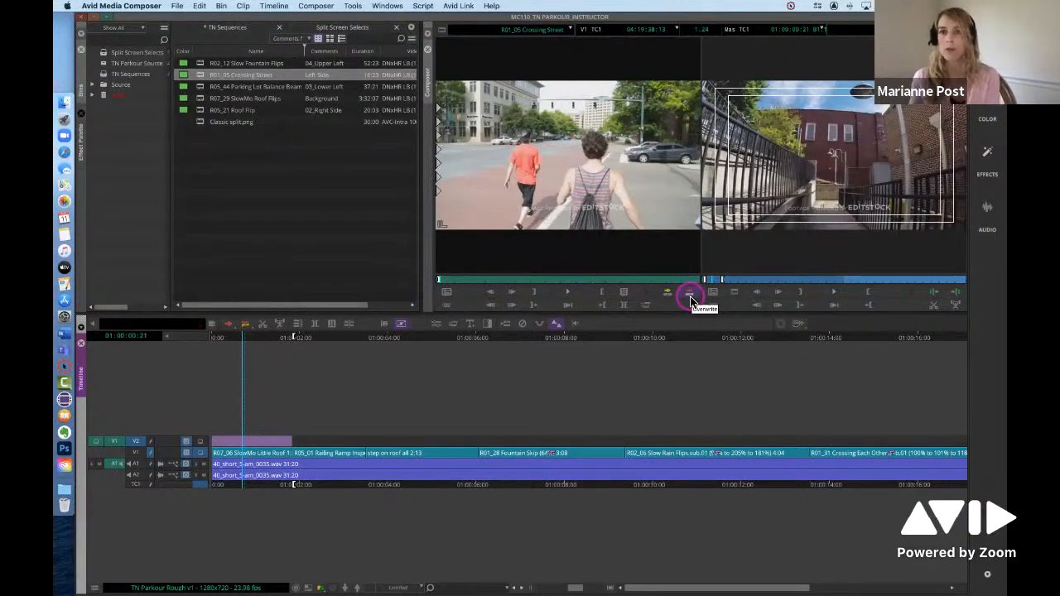
pyautogui.click(690, 298)
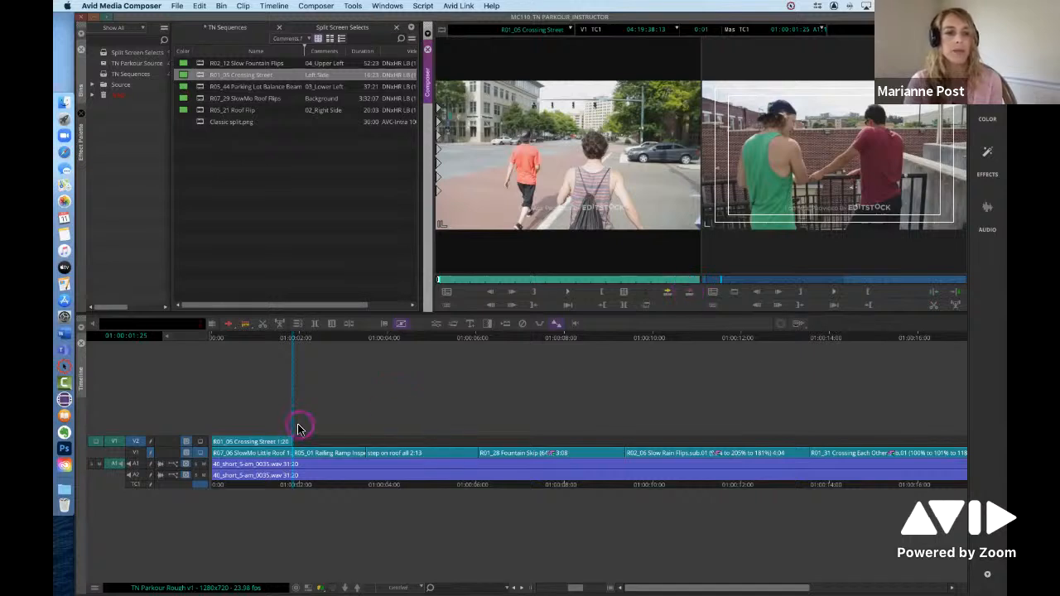
pyautogui.click(254, 492)
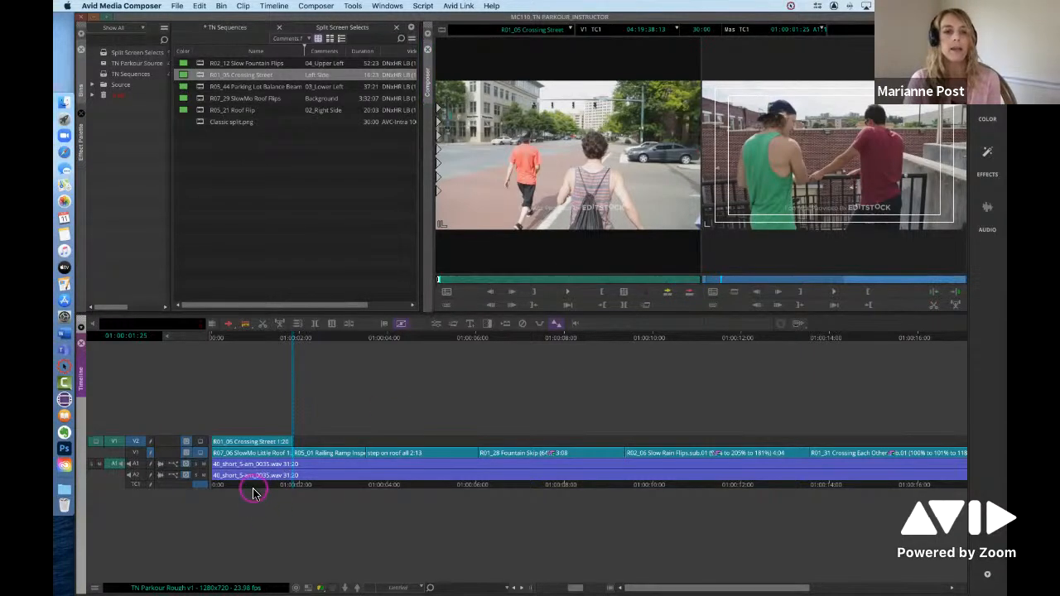
pyautogui.click(252, 491)
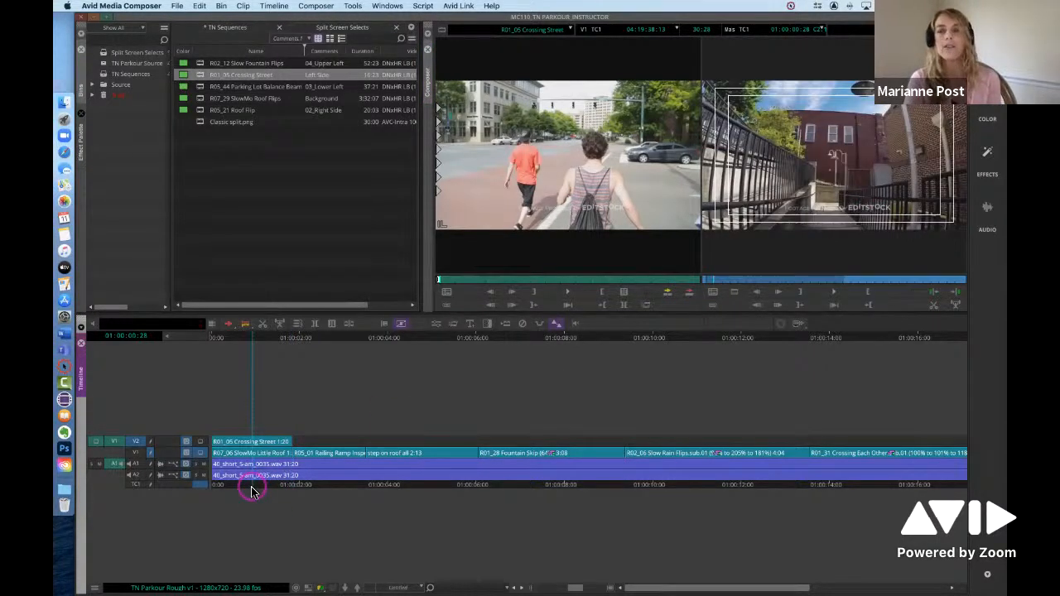
pyautogui.click(200, 441)
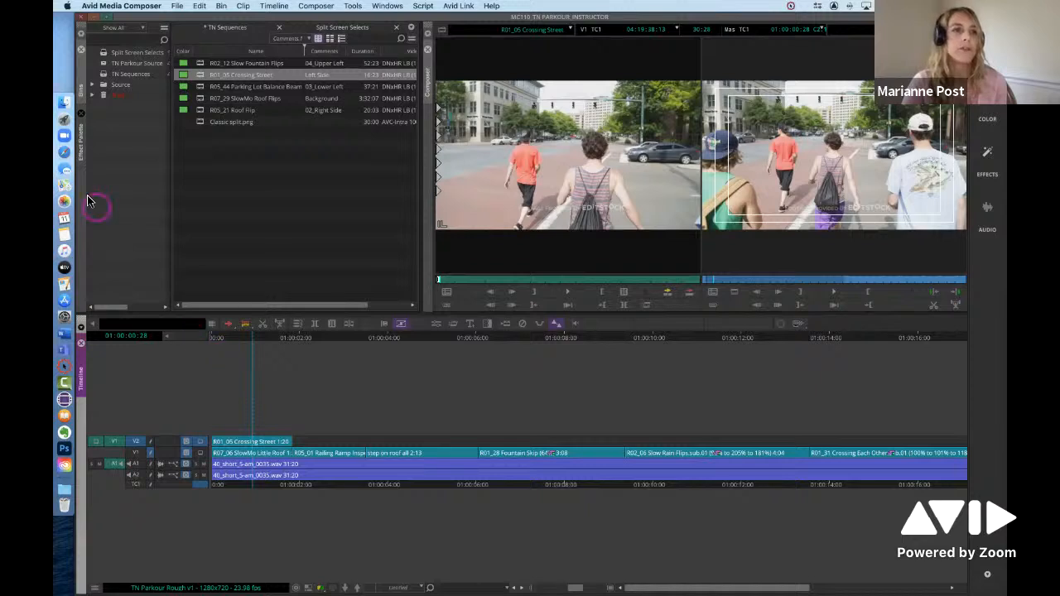
# - Open the Effect Palette and display the Edge Wipe filter effects
pyautogui.click(84, 149)
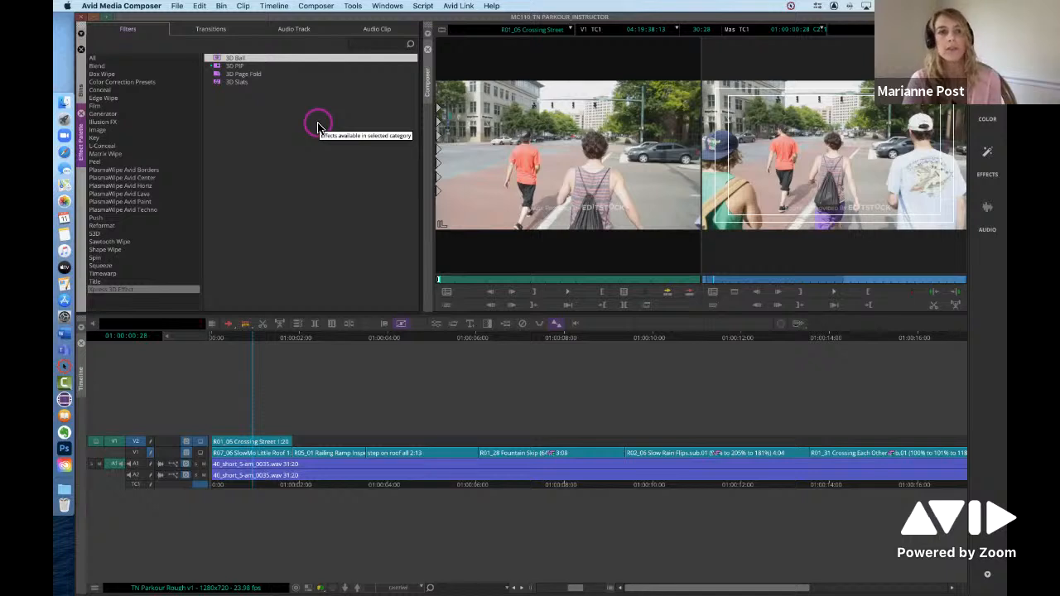
pyautogui.click(98, 66)
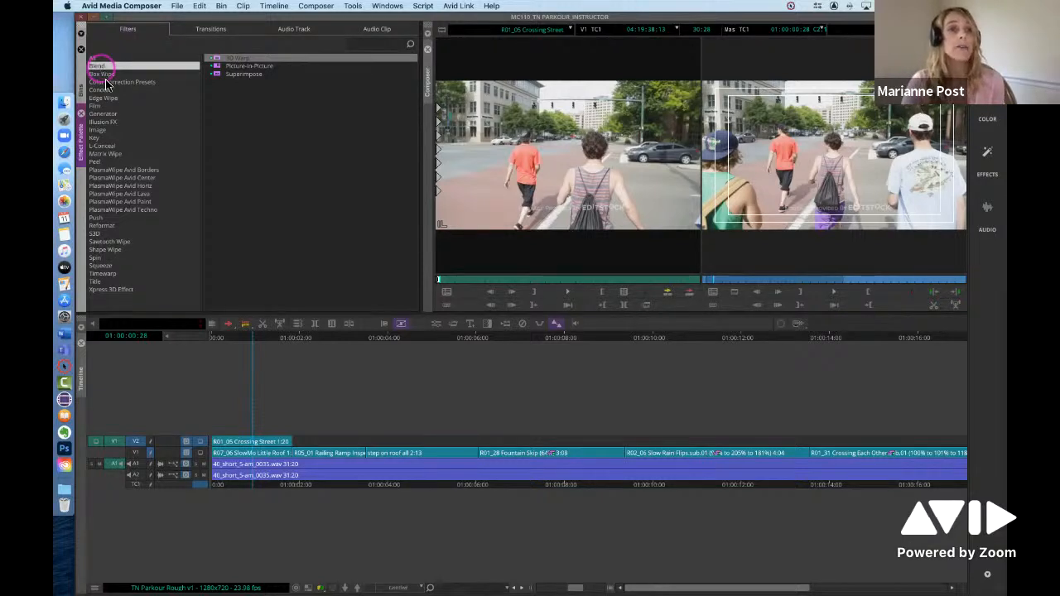
pyautogui.click(112, 106)
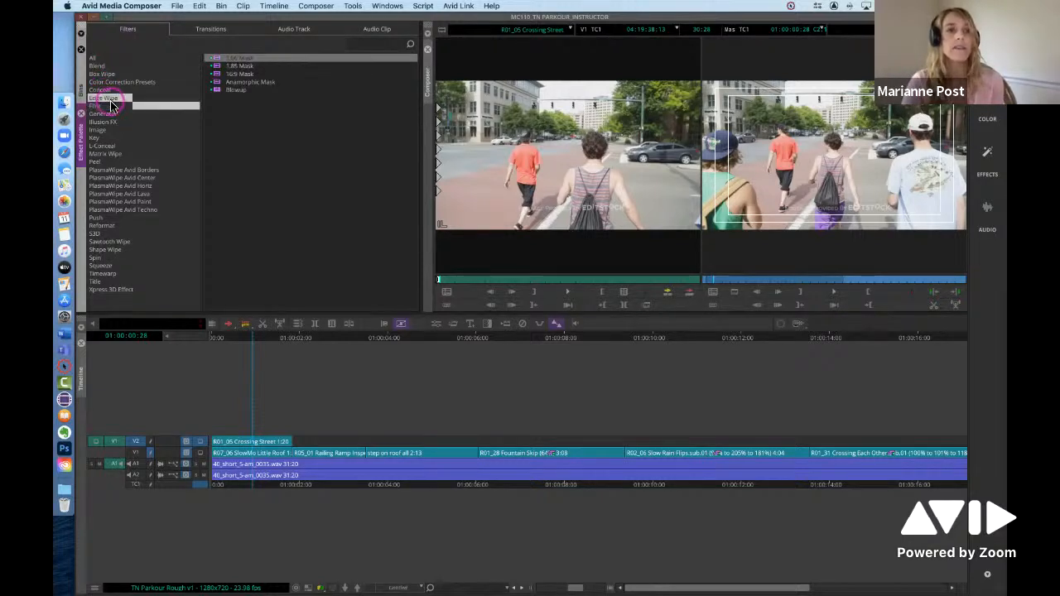
pyautogui.click(111, 99)
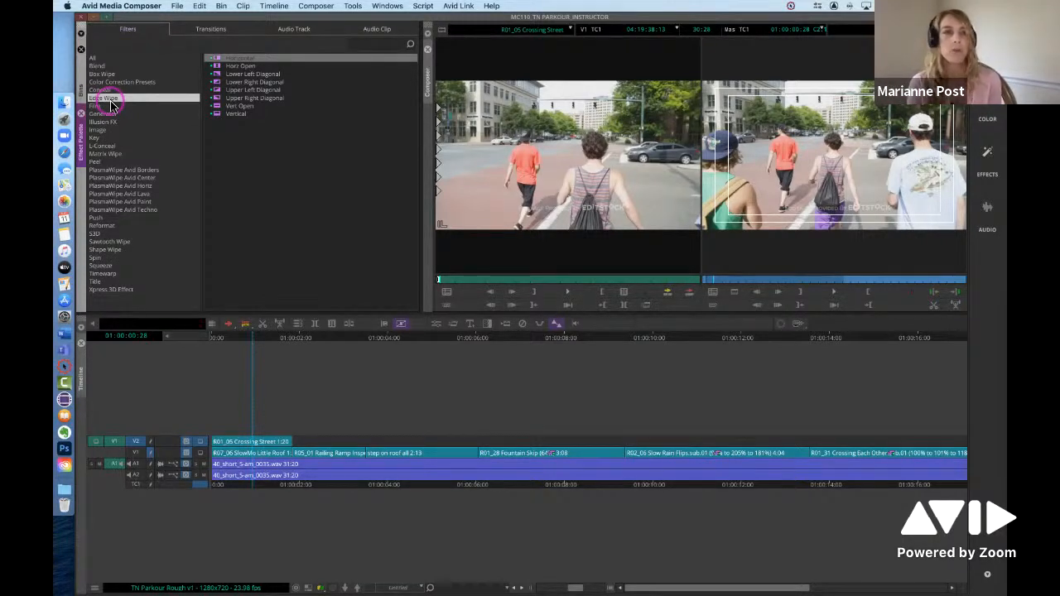
# - Apply the 3D PIP effect from the Xpress 3D Effect category to the Crossing Street clip on V2
pyautogui.click(96, 65)
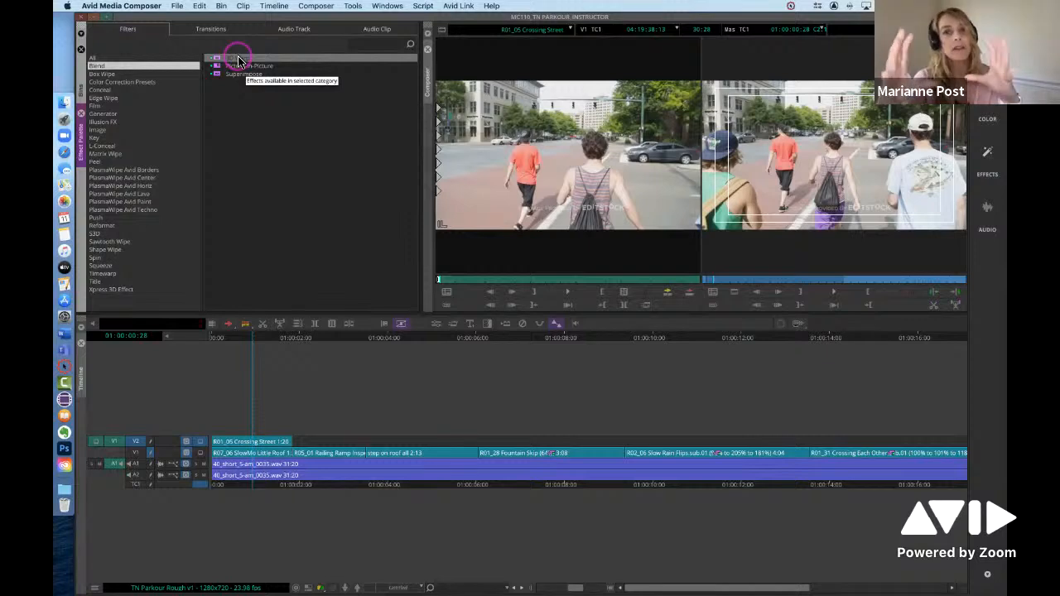
pyautogui.click(113, 290)
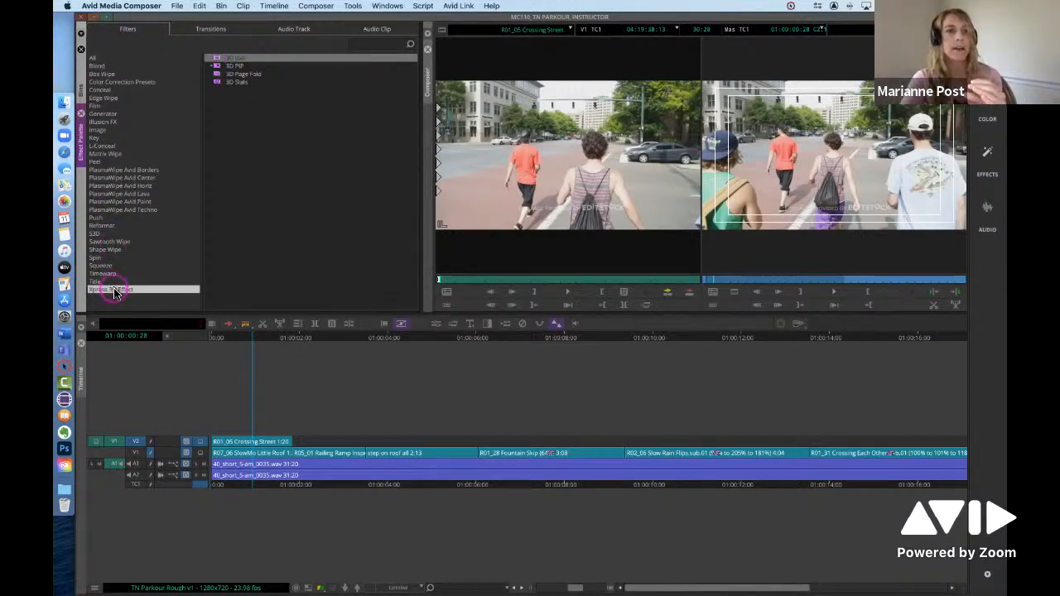
pyautogui.click(215, 67)
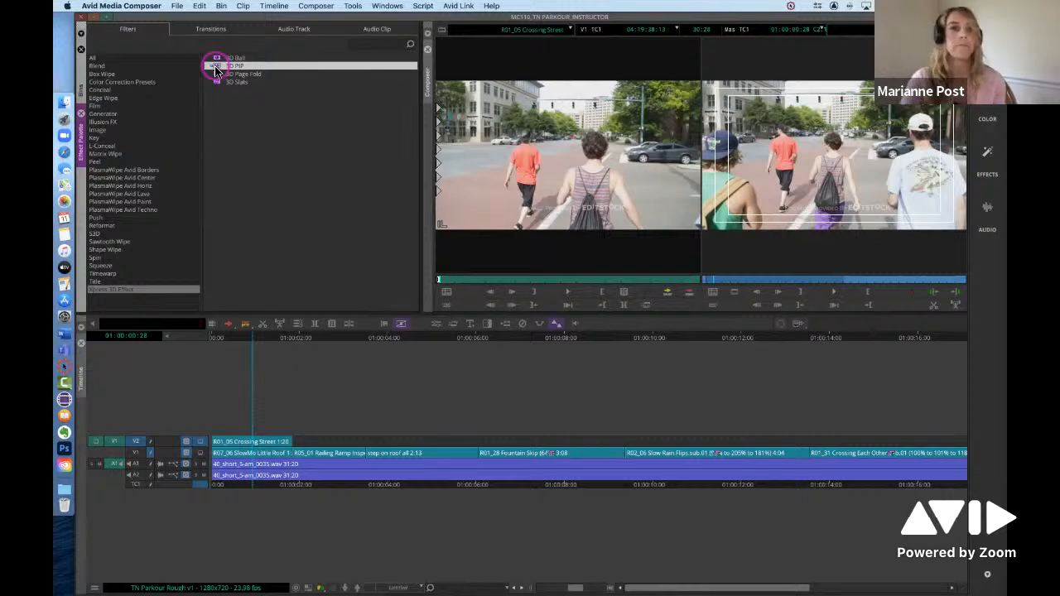
pyautogui.moveTo(215, 72); pyautogui.dragTo(261, 441)
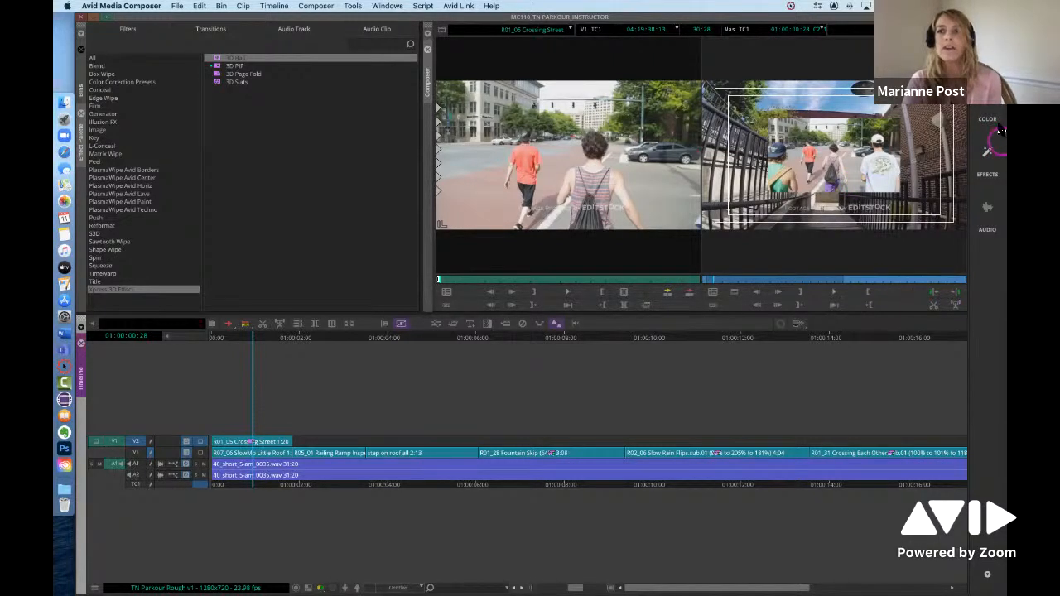
# - Show the 3D PIP parameters in the Effects workspace, uncovered by the bin window, and collapse all parameter groups
pyautogui.click(986, 159)
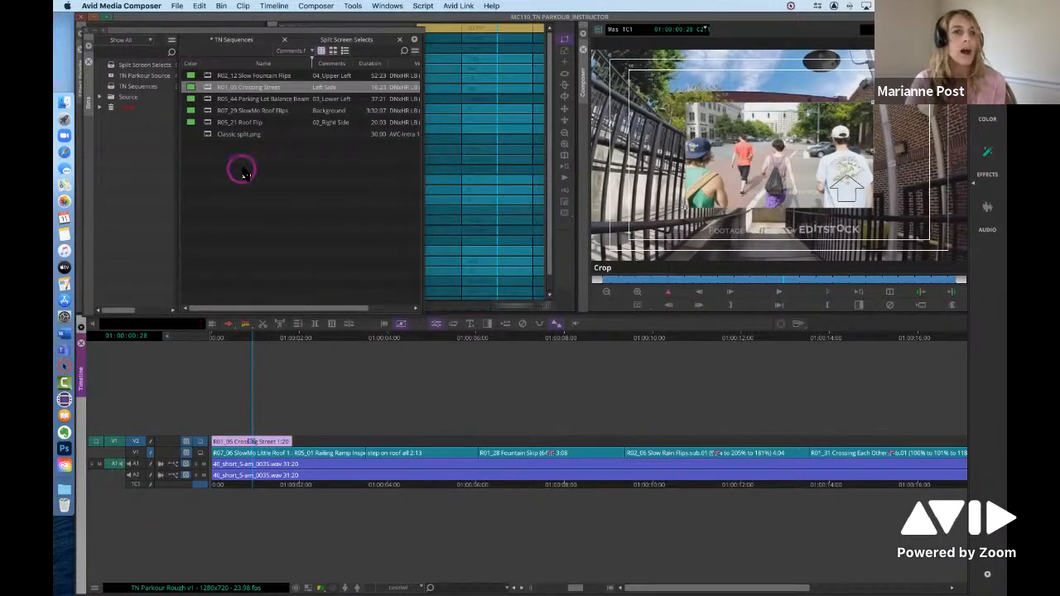
pyautogui.click(96, 36)
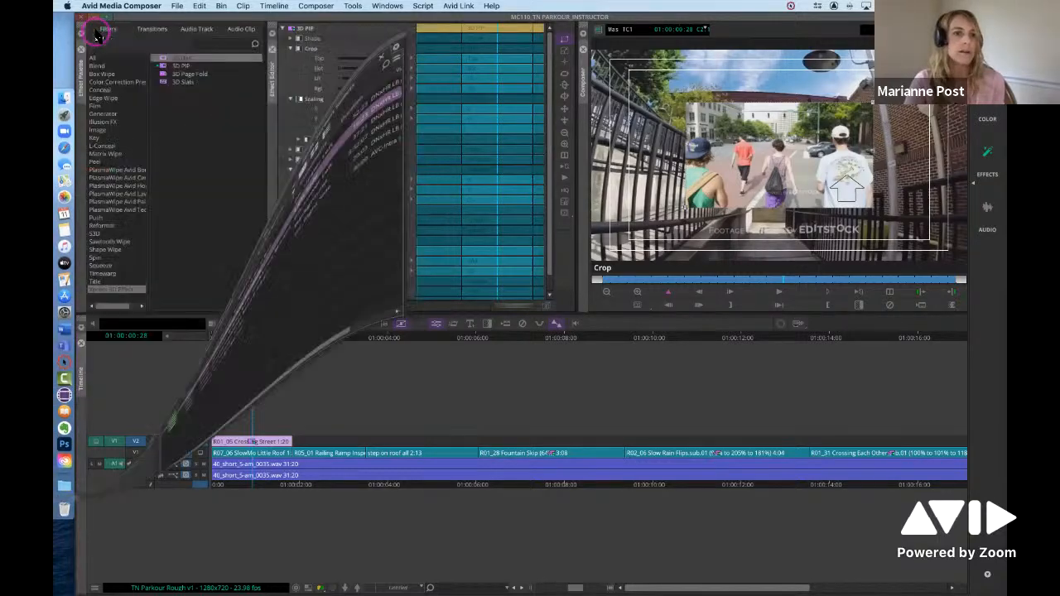
pyautogui.click(384, 276)
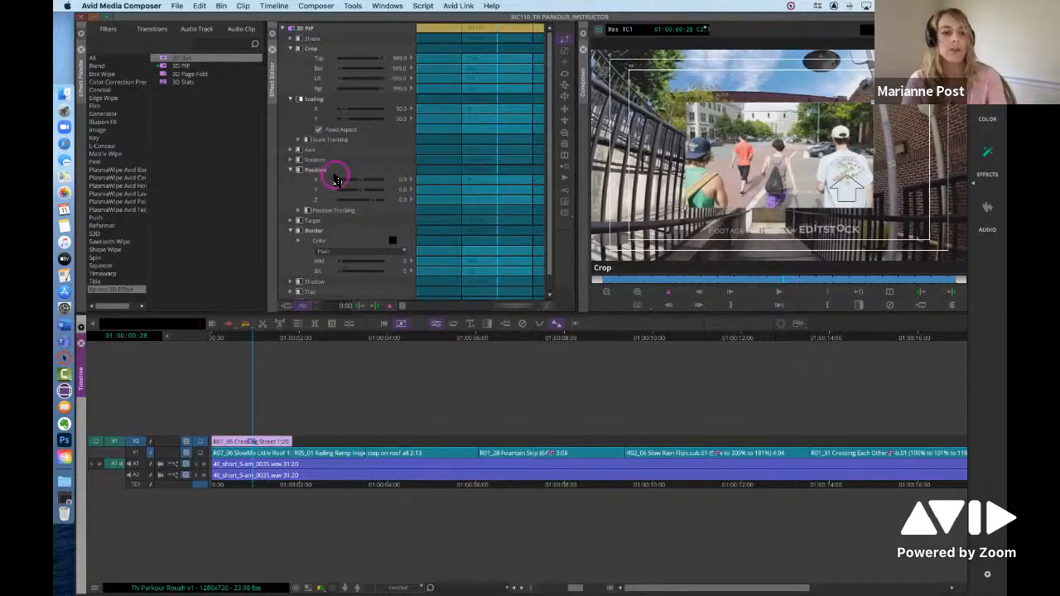
pyautogui.keyDown('alt'); pyautogui.click(291, 103); pyautogui.keyUp('alt')
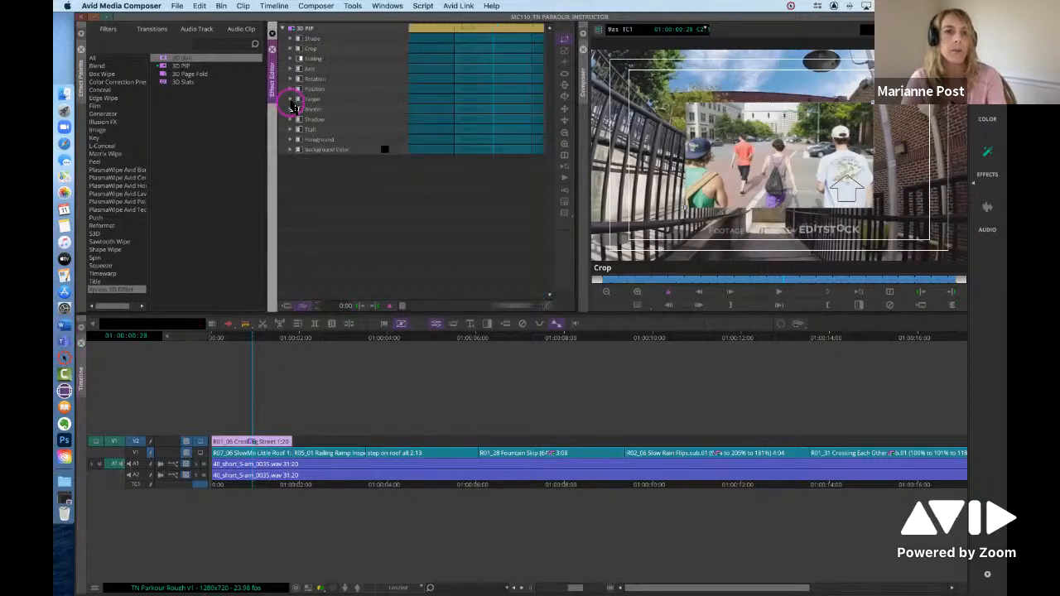
# - Set the 3D PIP scaling to 100 in X and Y with the aspect ratio kept fixed
pyautogui.click(292, 59)
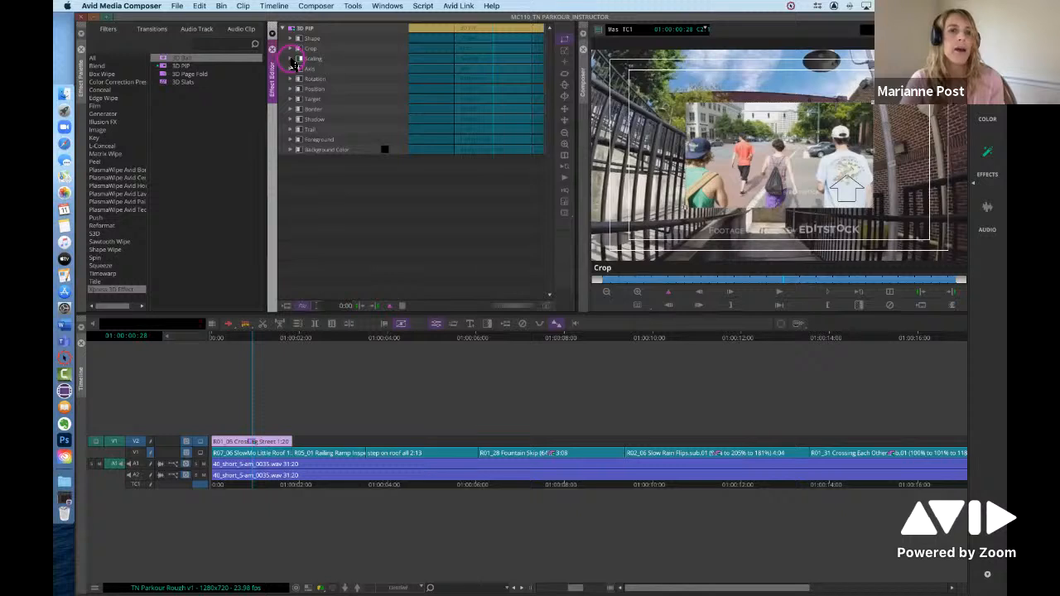
pyautogui.click(304, 170)
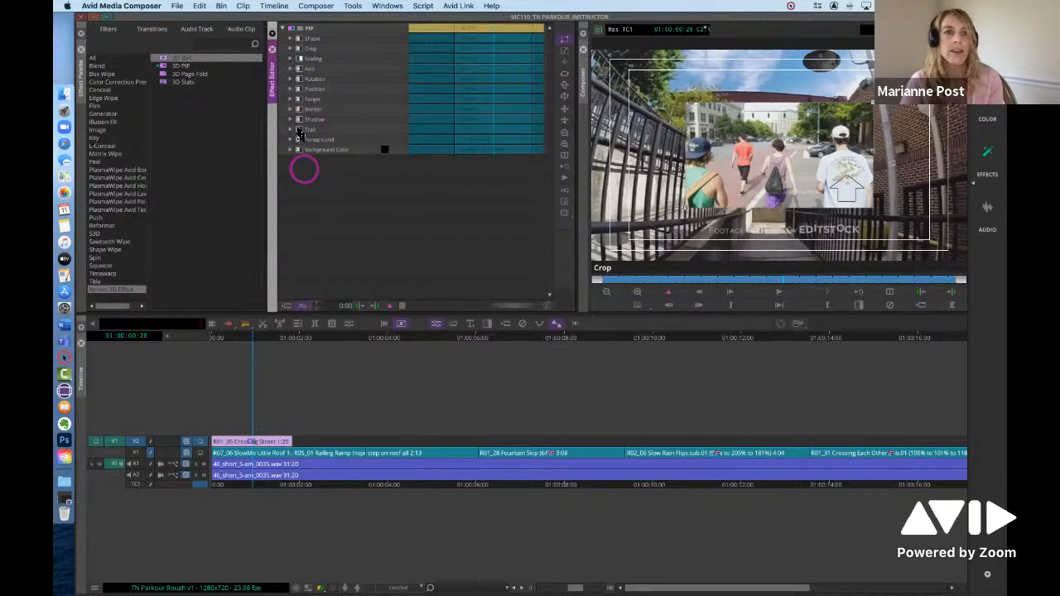
pyautogui.click(300, 58)
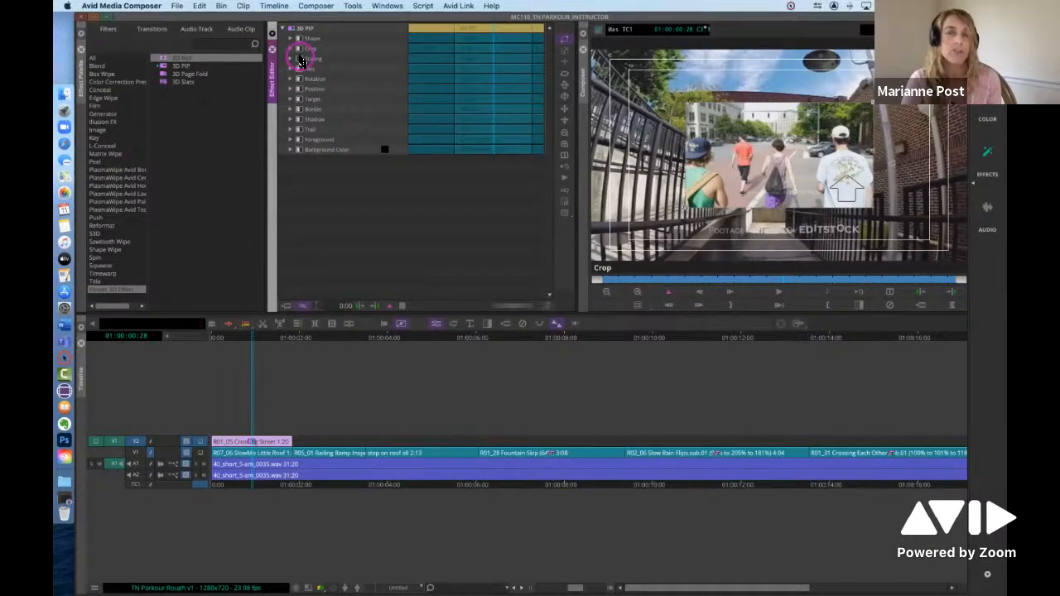
pyautogui.click(293, 60)
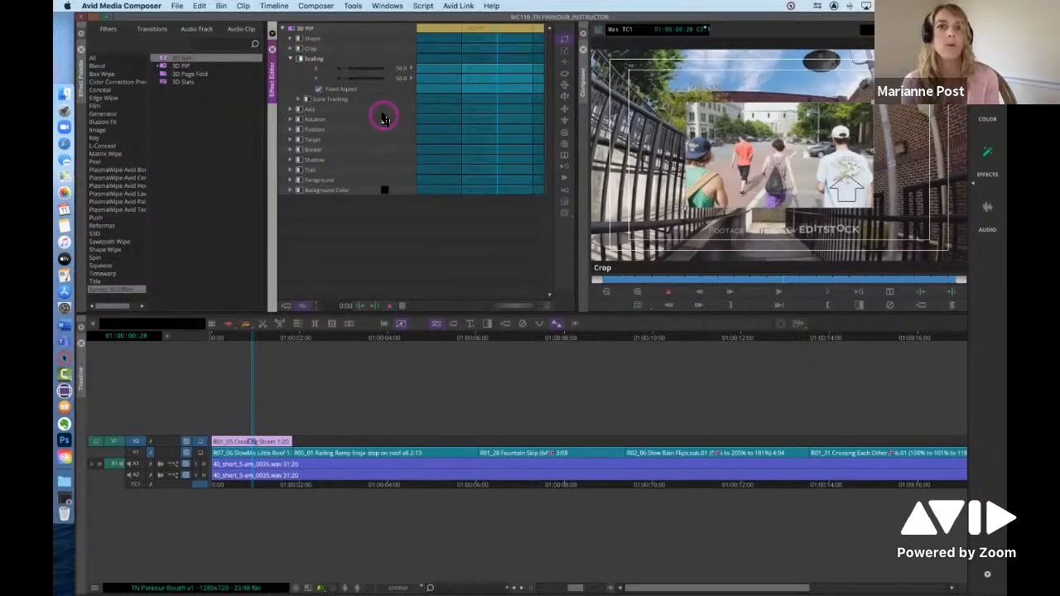
pyautogui.click(341, 80)
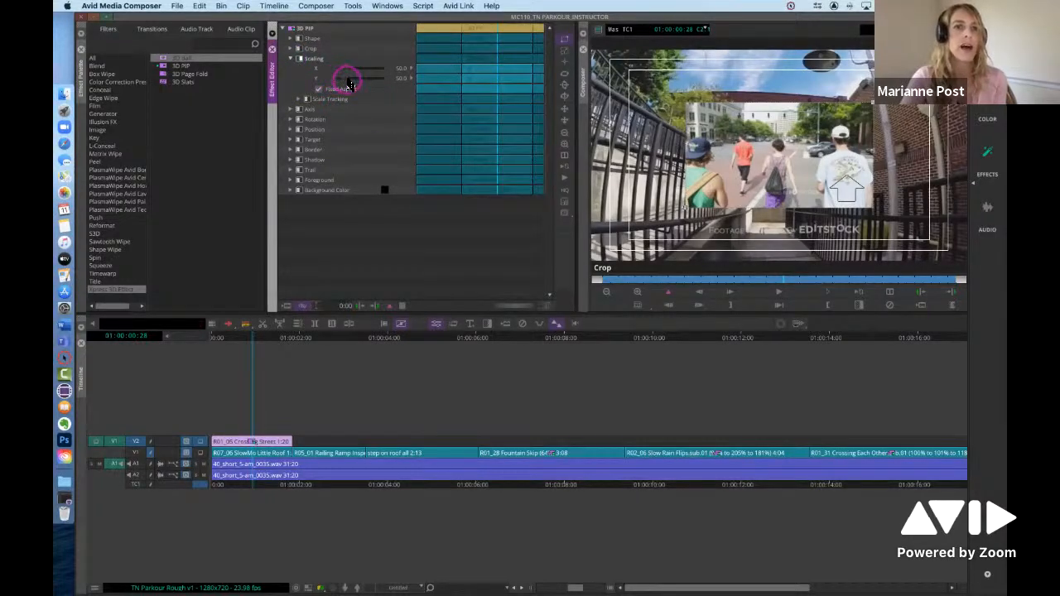
pyautogui.moveTo(350, 83)
pyautogui.mouseDown()
pyautogui.moveTo(343, 77)
pyautogui.moveTo(354, 85)
pyautogui.mouseUp()
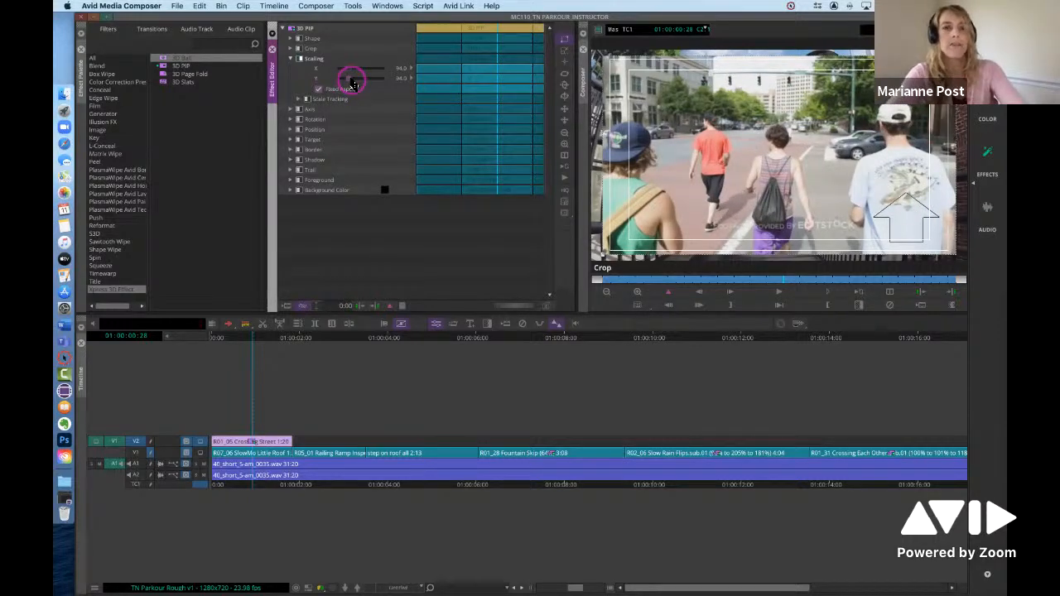
pyautogui.click(351, 81)
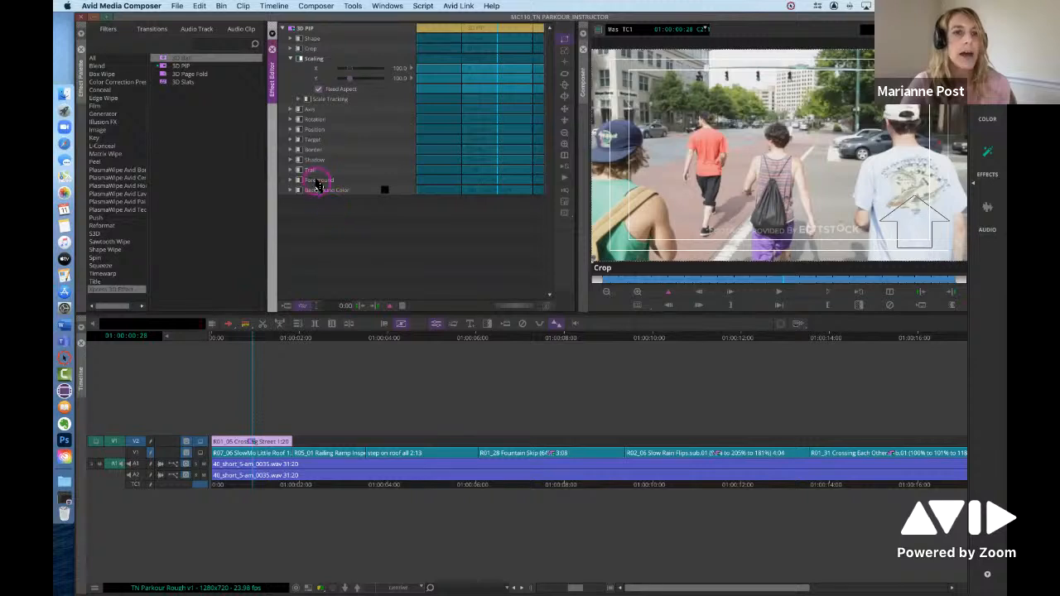
# - Crop the Crossing Street picture to a vertical strip, with the left crop about -576 and the right crop about 236
pyautogui.click(290, 49)
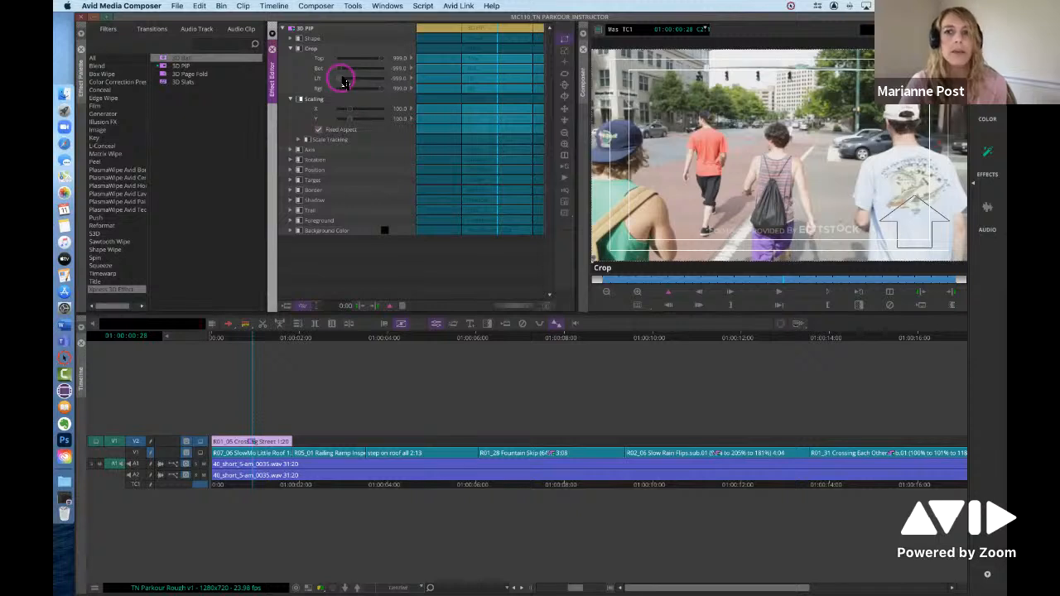
pyautogui.moveTo(343, 81); pyautogui.dragTo(367, 95)
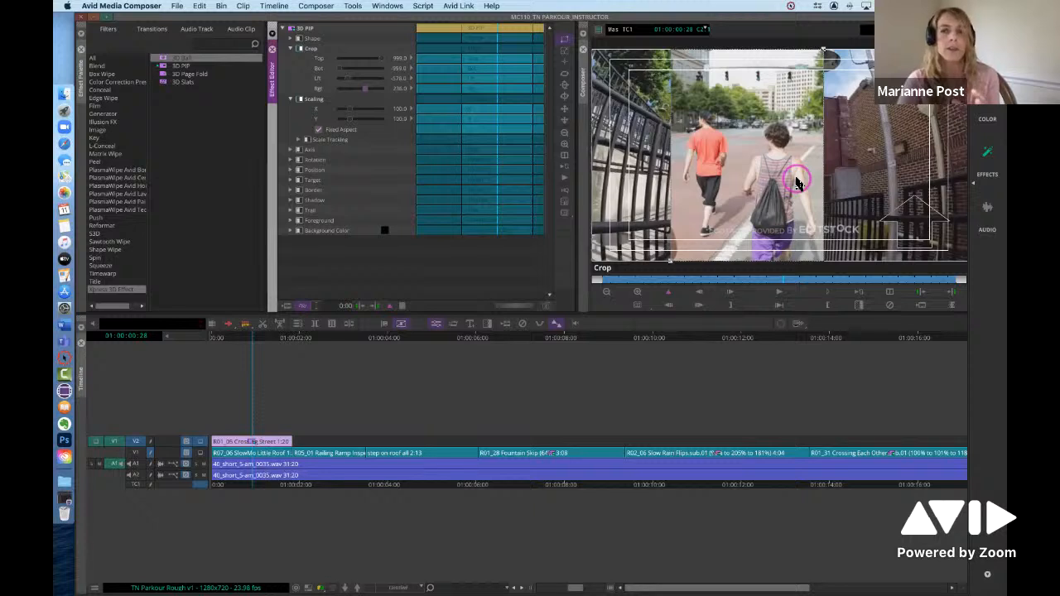
pyautogui.click(566, 52)
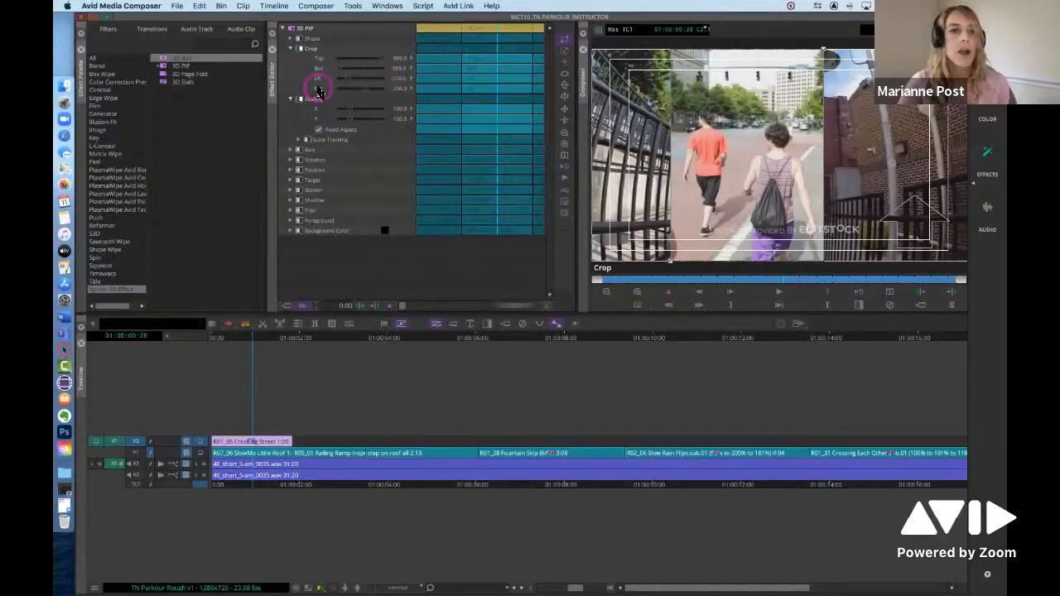
pyautogui.click(290, 159)
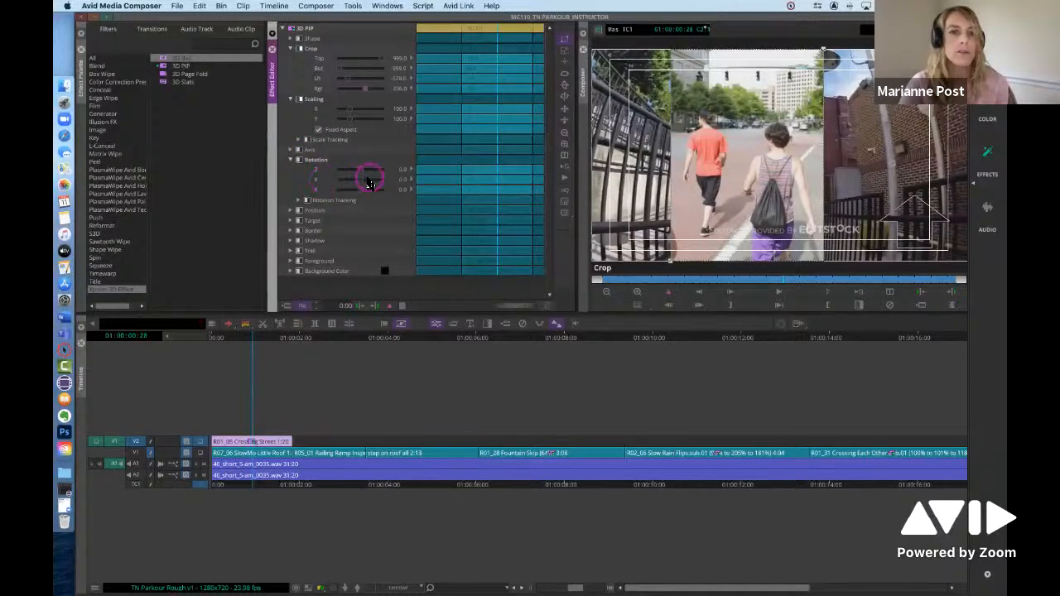
pyautogui.moveTo(364, 184); pyautogui.dragTo(351, 184)
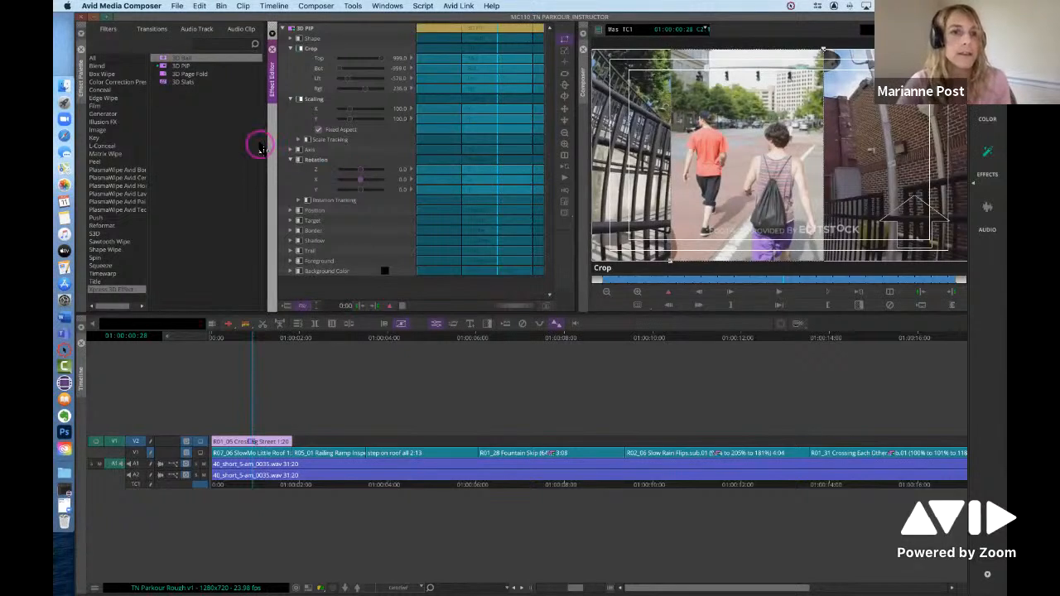
pyautogui.click(291, 160)
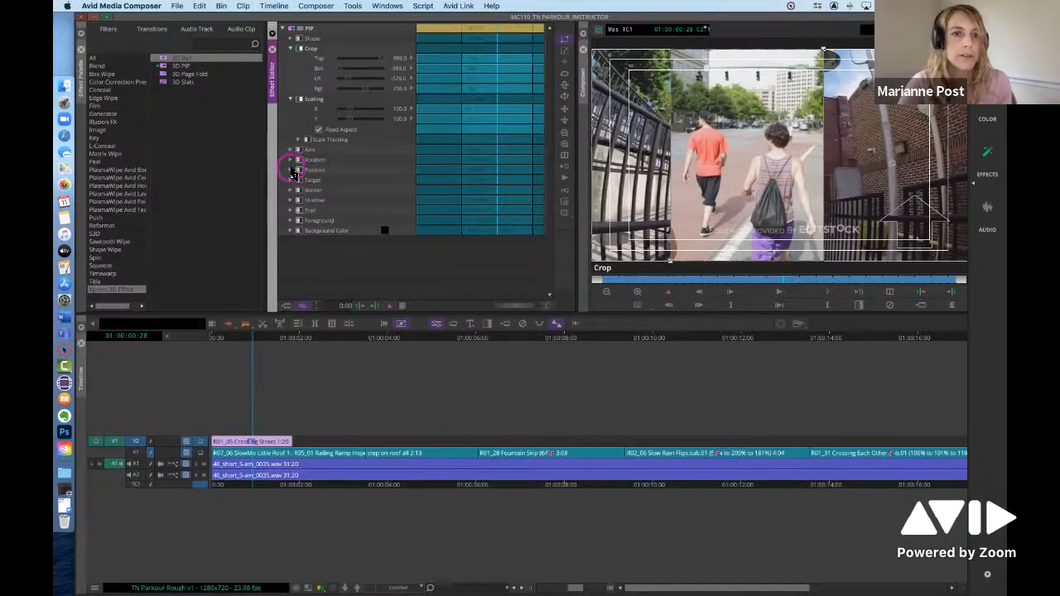
# - Shift the cropped picture to an X position of about -236 and add a plain border about 14 wide
pyautogui.click(291, 170)
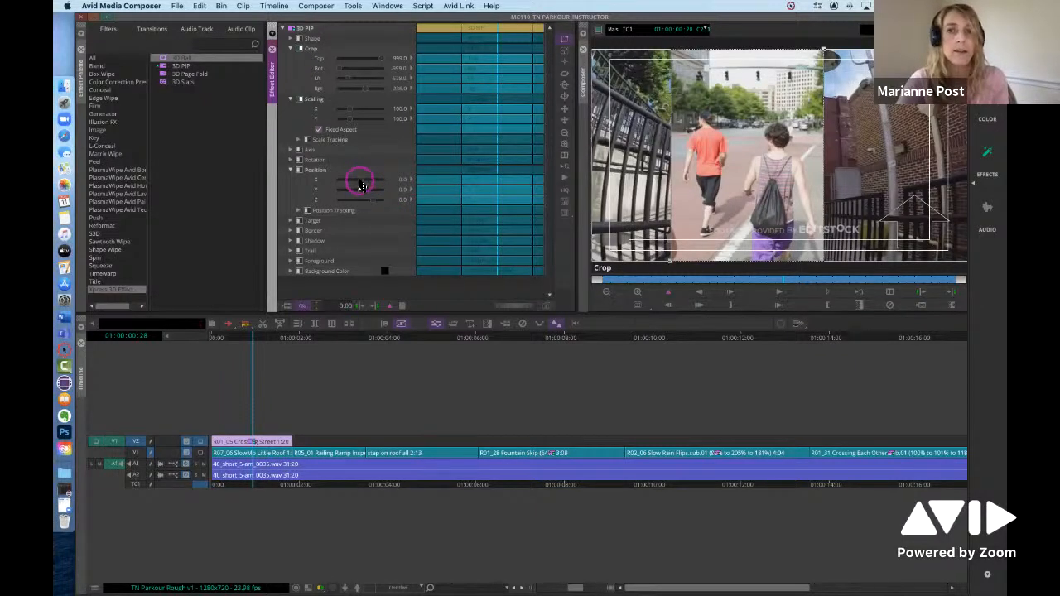
pyautogui.moveTo(361, 184)
pyautogui.mouseDown()
pyautogui.moveTo(340, 184)
pyautogui.moveTo(361, 191)
pyautogui.mouseUp()
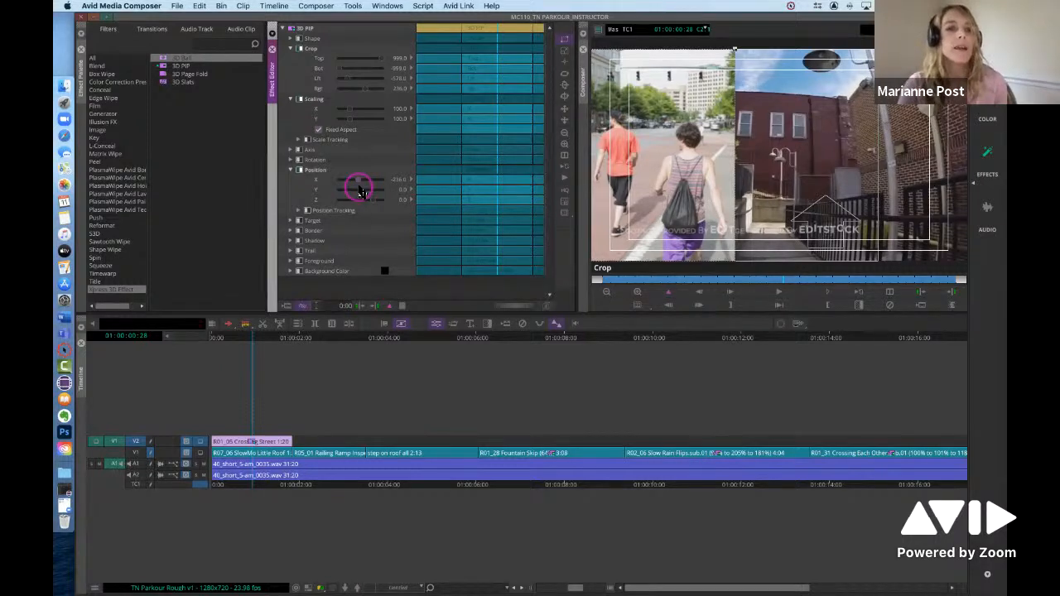
pyautogui.click(291, 234)
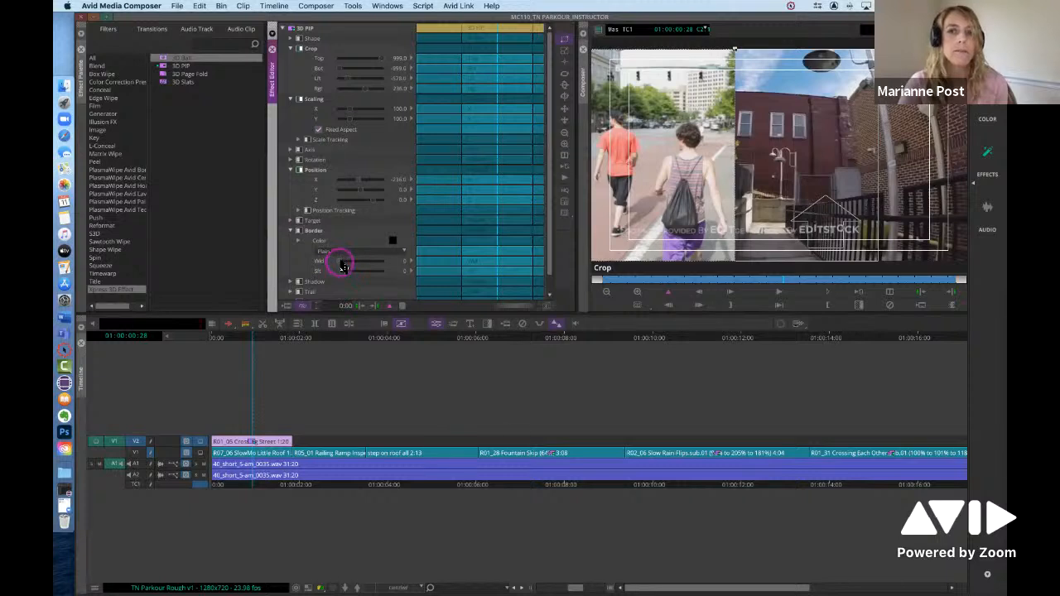
pyautogui.moveTo(342, 265); pyautogui.dragTo(348, 266)
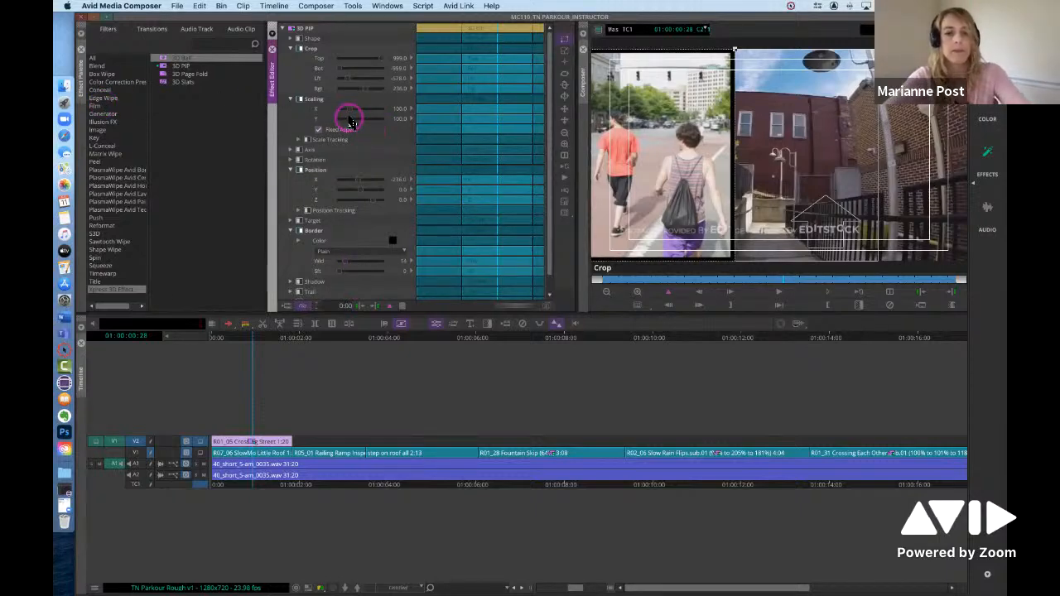
# - Increase the 3D PIP scaling to about 105 and set the border color to white
pyautogui.moveTo(350, 122); pyautogui.dragTo(351, 111)
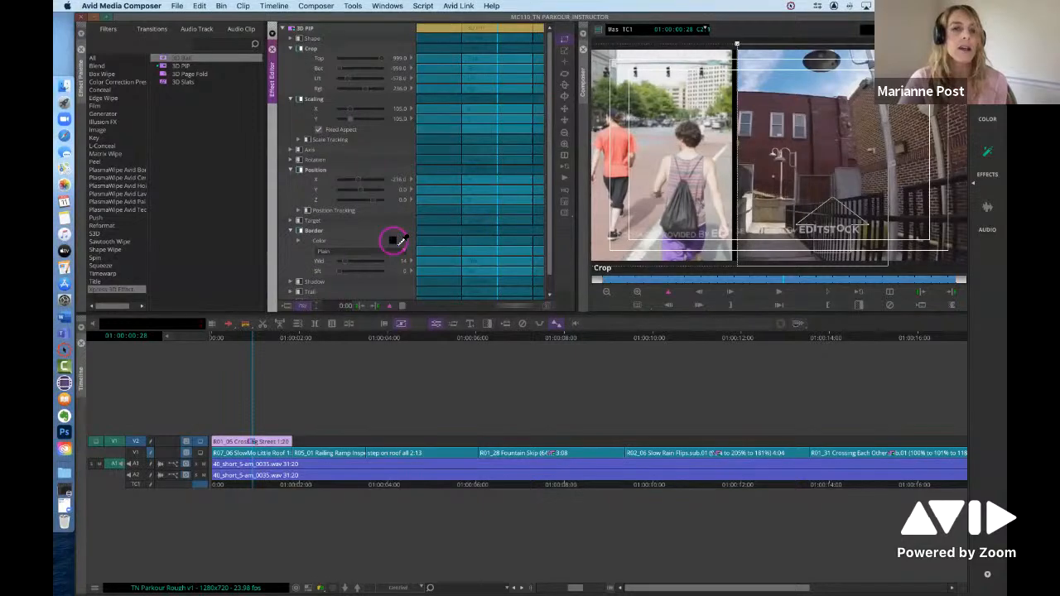
pyautogui.moveTo(395, 239); pyautogui.dragTo(617, 217)
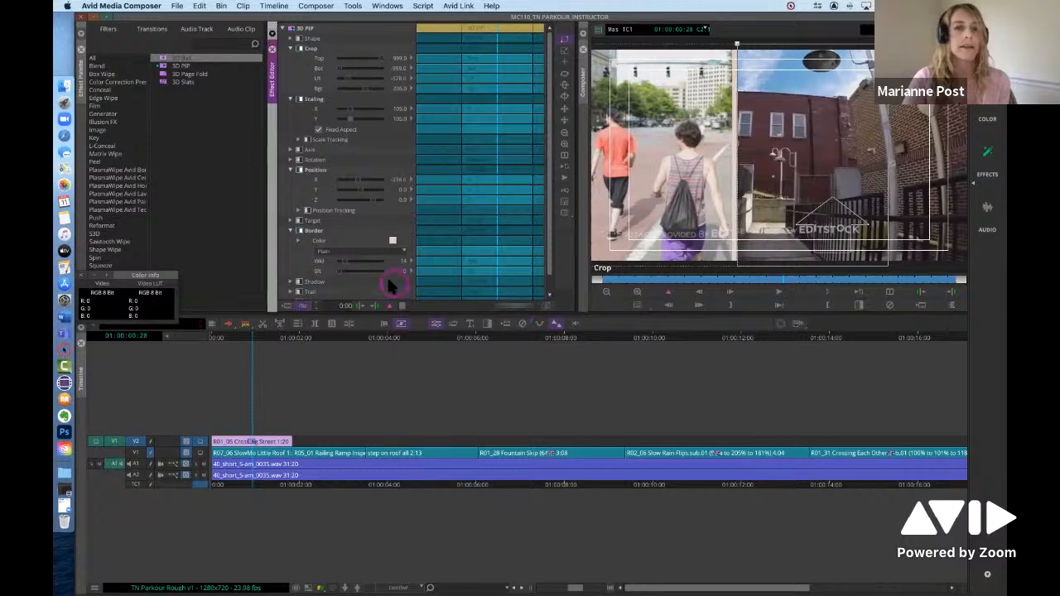
pyautogui.click(393, 241)
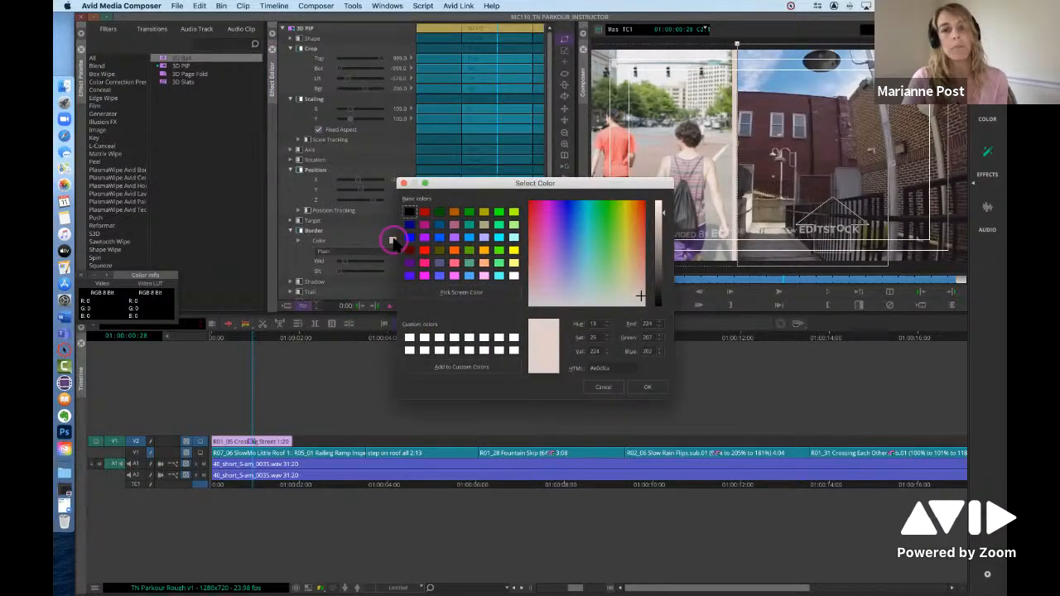
pyautogui.click(409, 338)
pyautogui.click(648, 386)
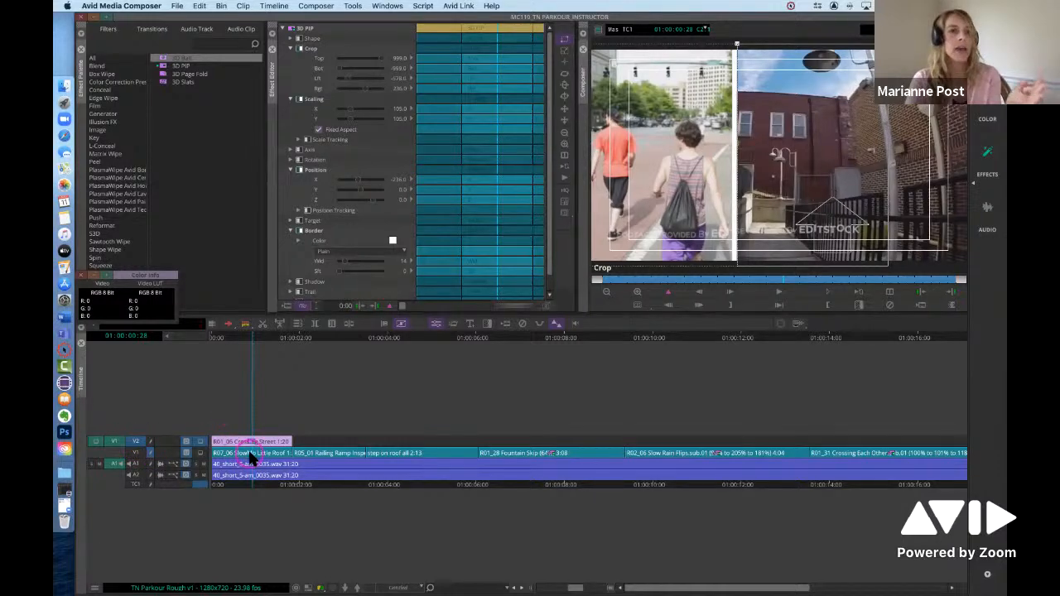
pyautogui.click(177, 73)
pyautogui.click(467, 118)
pyautogui.click(461, 218)
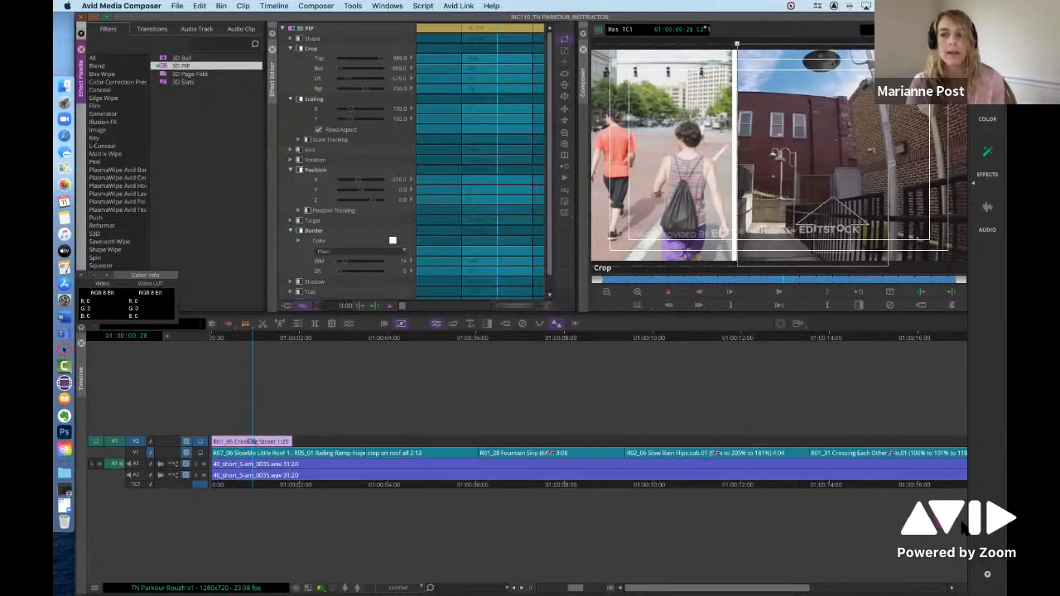
# - Park the playhead at 01:00:29:01 in the SlowMo Roof Flips clip and return to the source/record editing layout with the bin shown
pyautogui.click(928, 487)
pyautogui.click(756, 587)
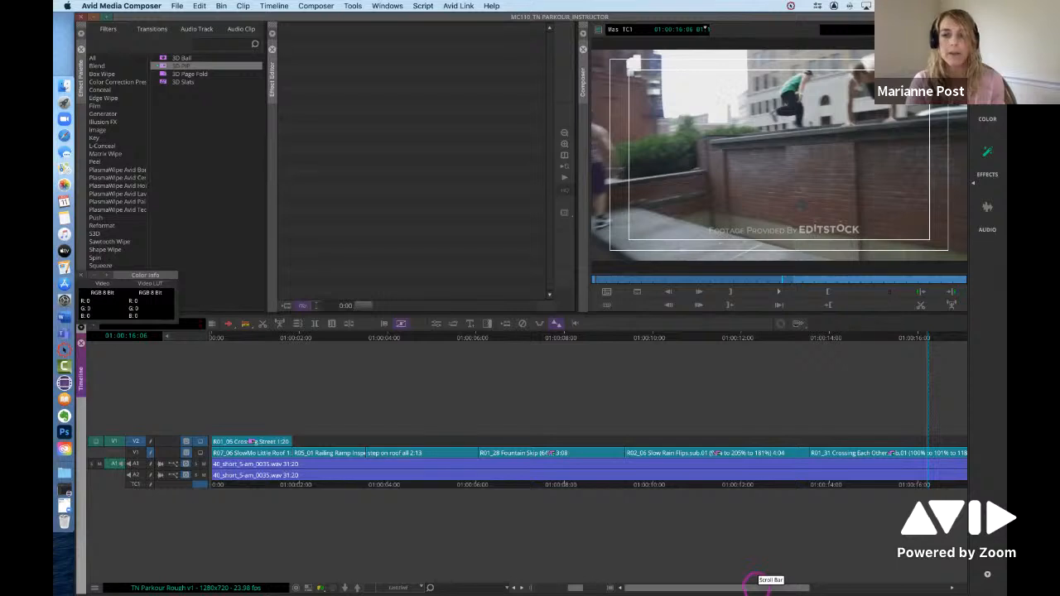
pyautogui.click(845, 583)
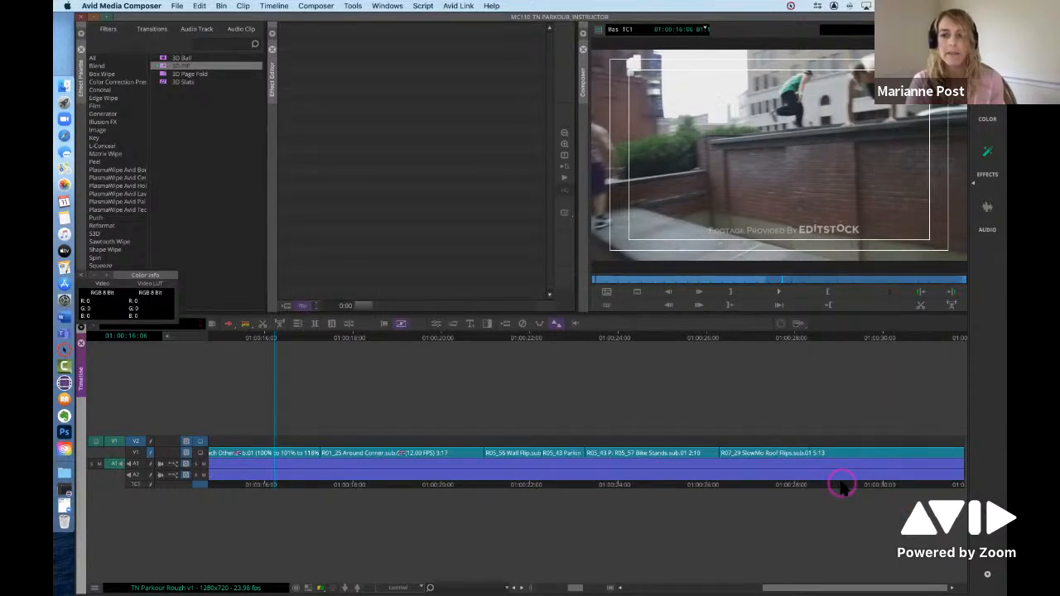
pyautogui.click(842, 486)
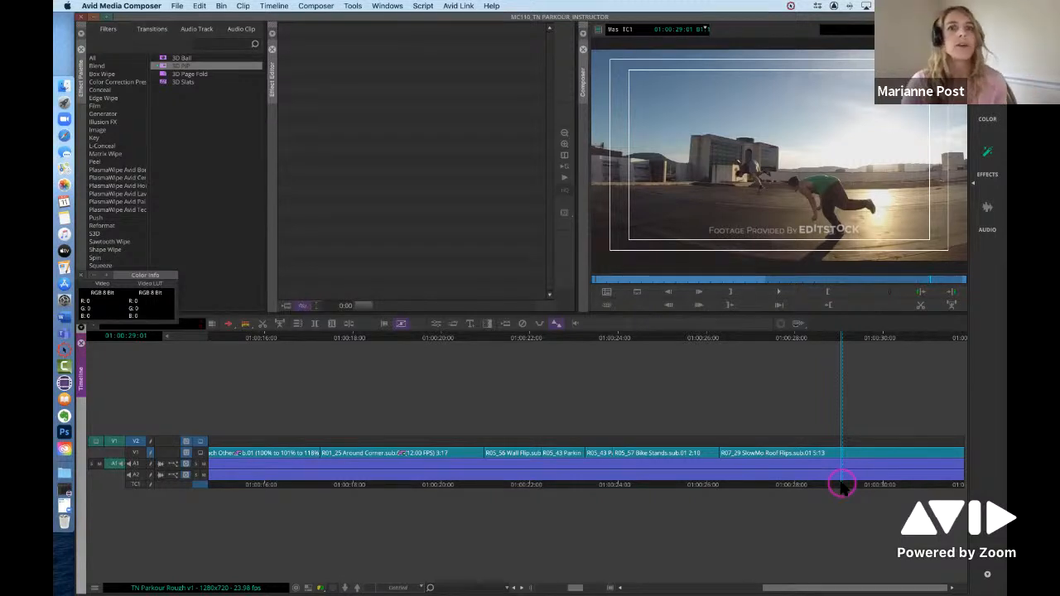
pyautogui.click(65, 490)
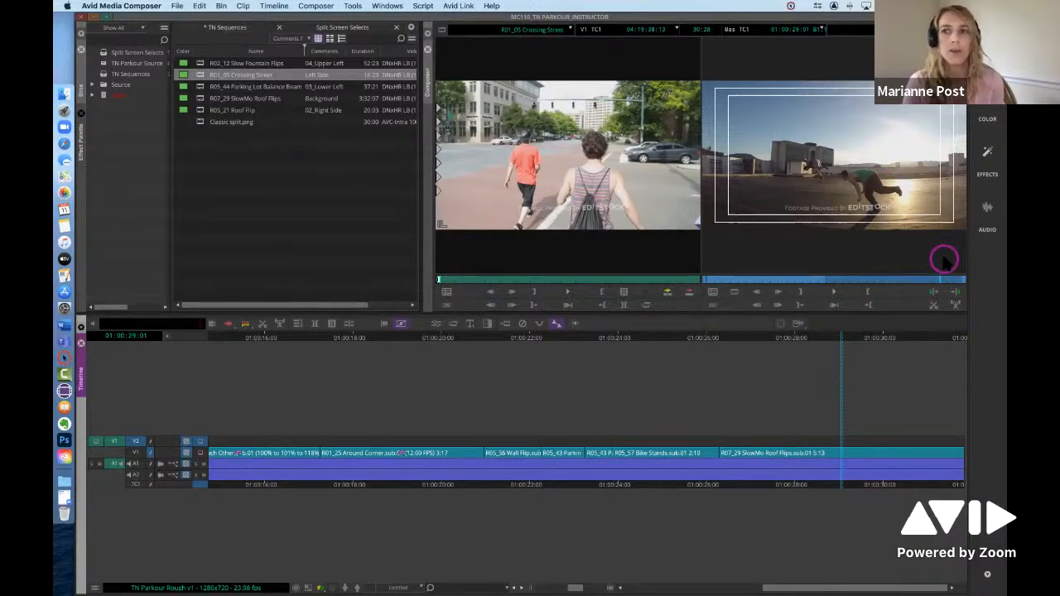
pyautogui.click(909, 34)
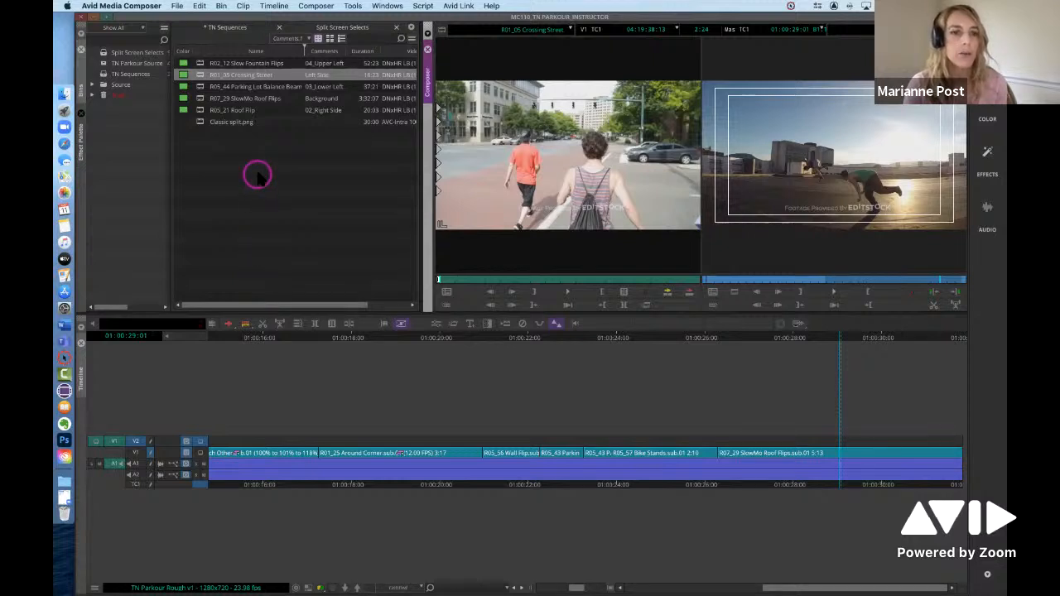
# - Load the R05_21 Roof Flip clip as the source and keep its video patched to track V2 as the target
pyautogui.doubleClick(200, 109)
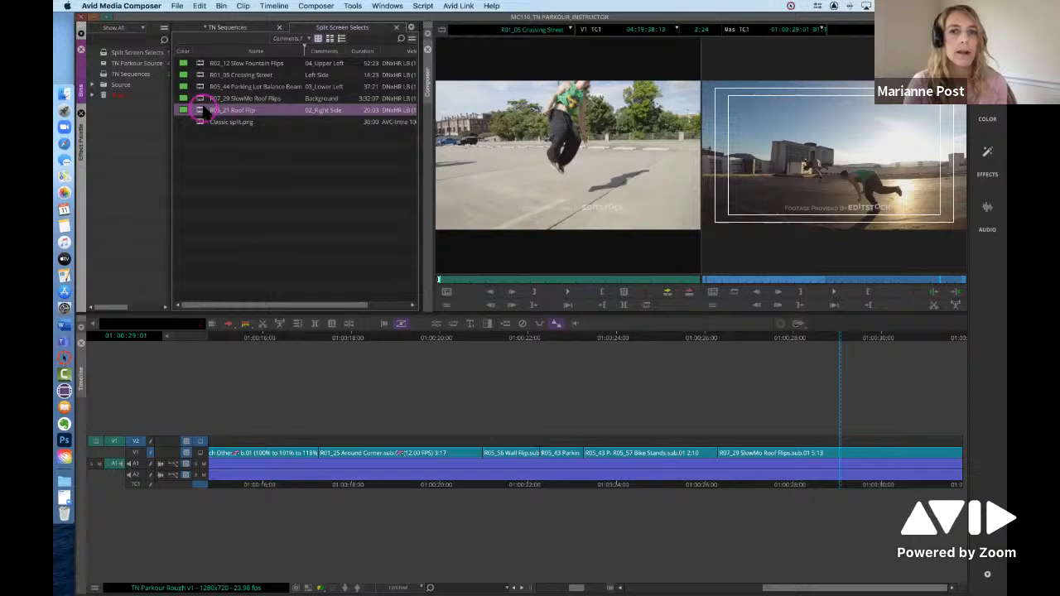
pyautogui.click(662, 211)
pyautogui.click(579, 265)
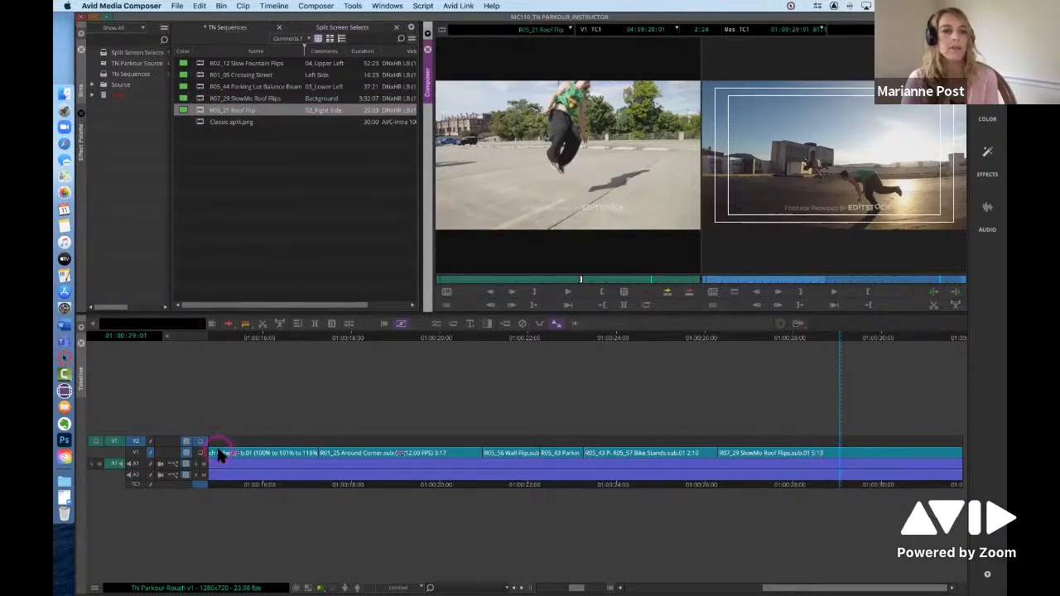
pyautogui.click(128, 415)
pyautogui.click(113, 440)
pyautogui.click(137, 443)
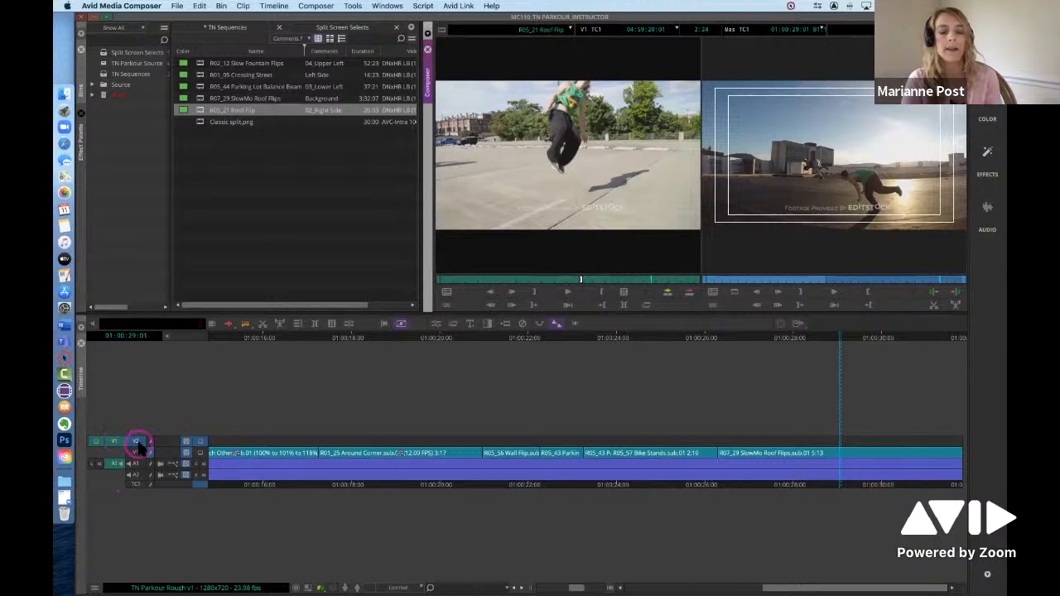
# - Mark the span of the SlowMo Roof Flips segment and overwrite the Roof Flip clip onto V2 above it
pyautogui.click(278, 395)
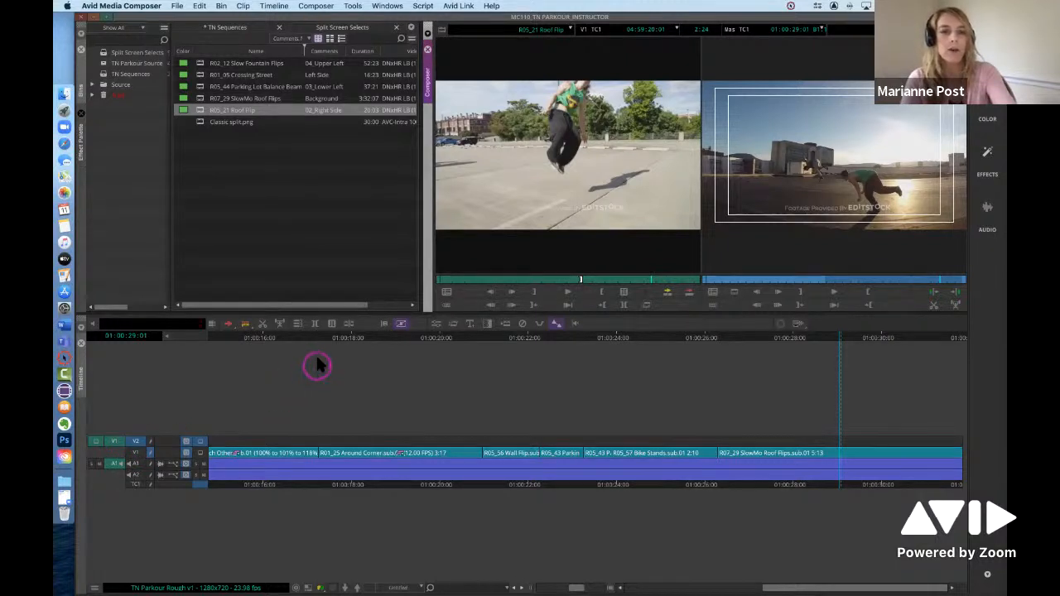
pyautogui.click(313, 325)
pyautogui.click(818, 481)
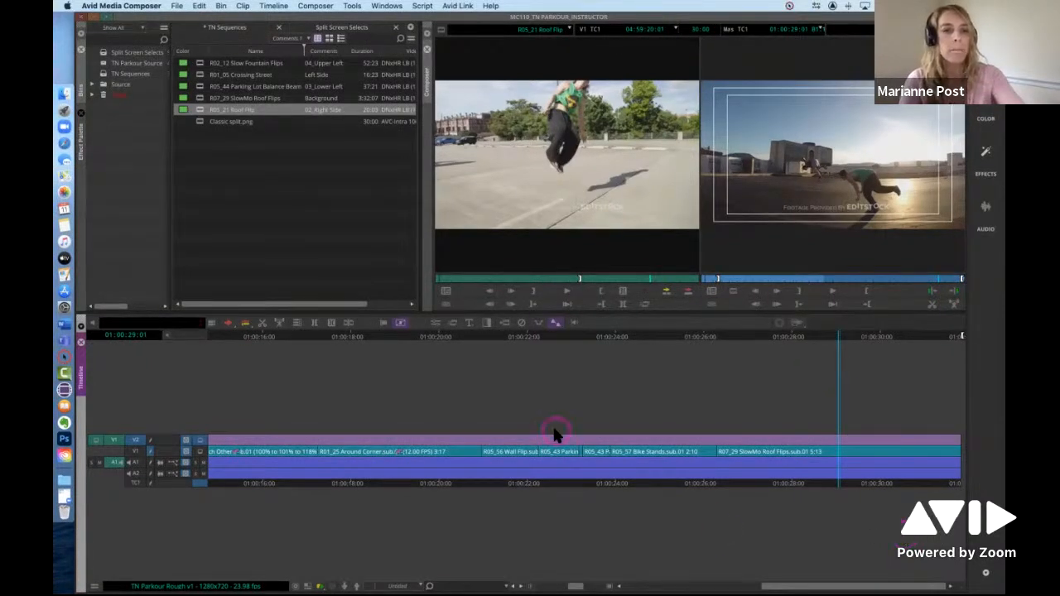
pyautogui.click(314, 324)
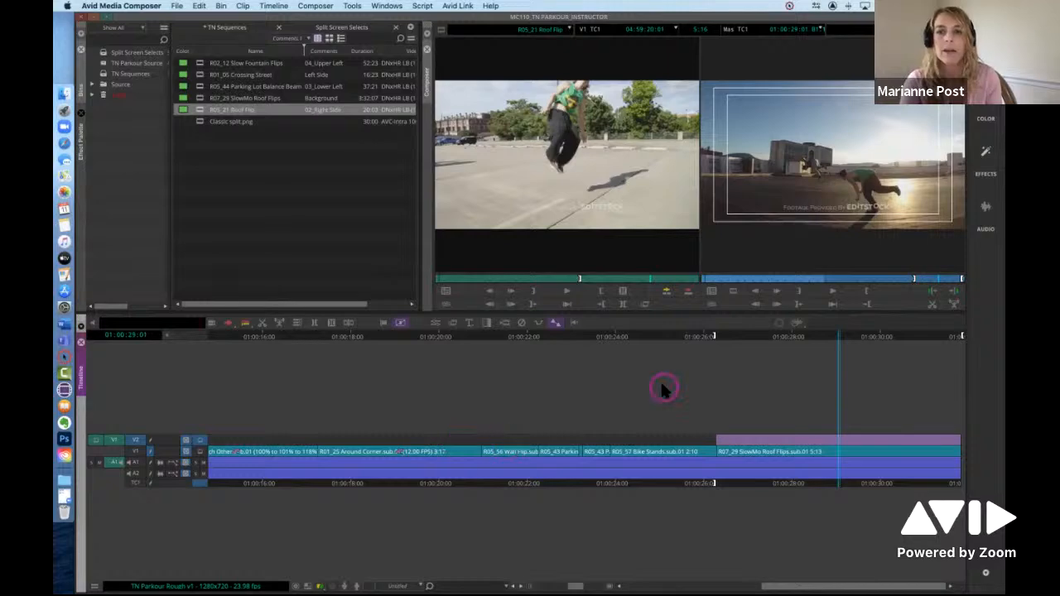
pyautogui.click(688, 292)
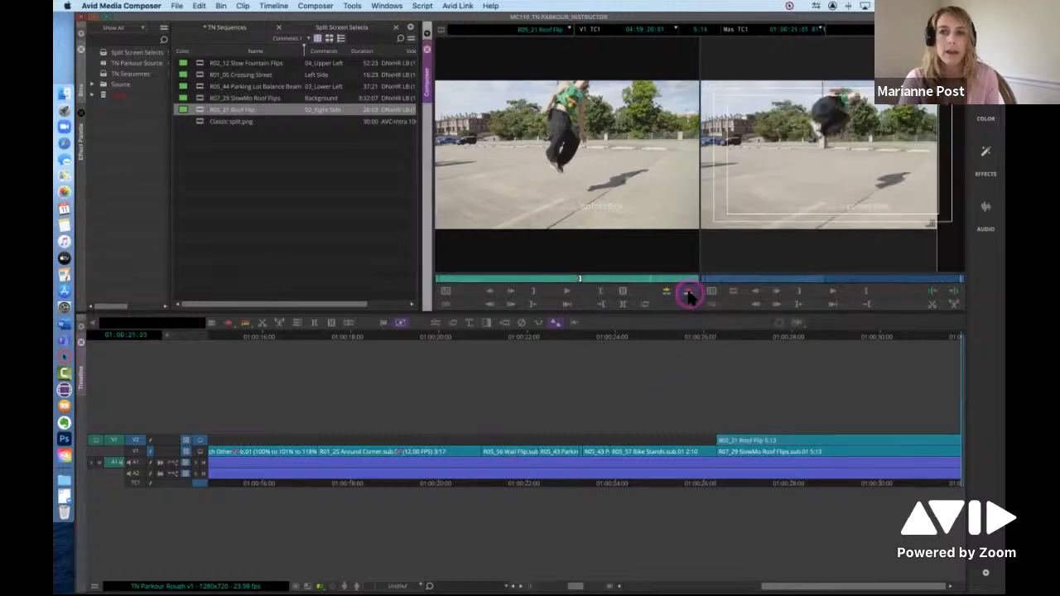
pyautogui.click(812, 484)
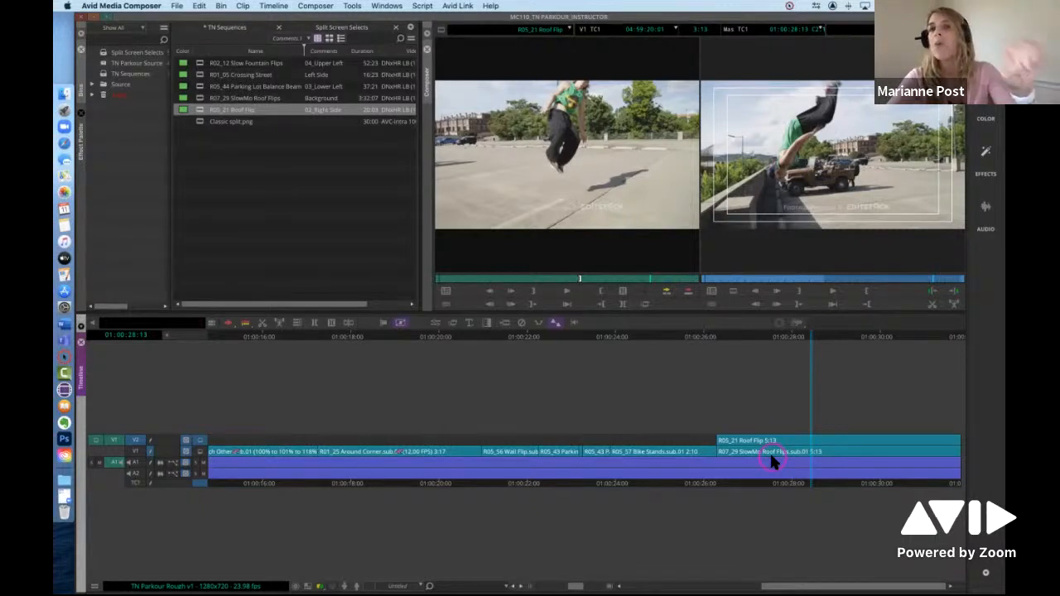
# - Add video tracks V3 and V4 to the sequence and load the R05_44 Parking Lot Balance Beam clip as the source
pyautogui.press('super+y')
pyautogui.press('super+y')
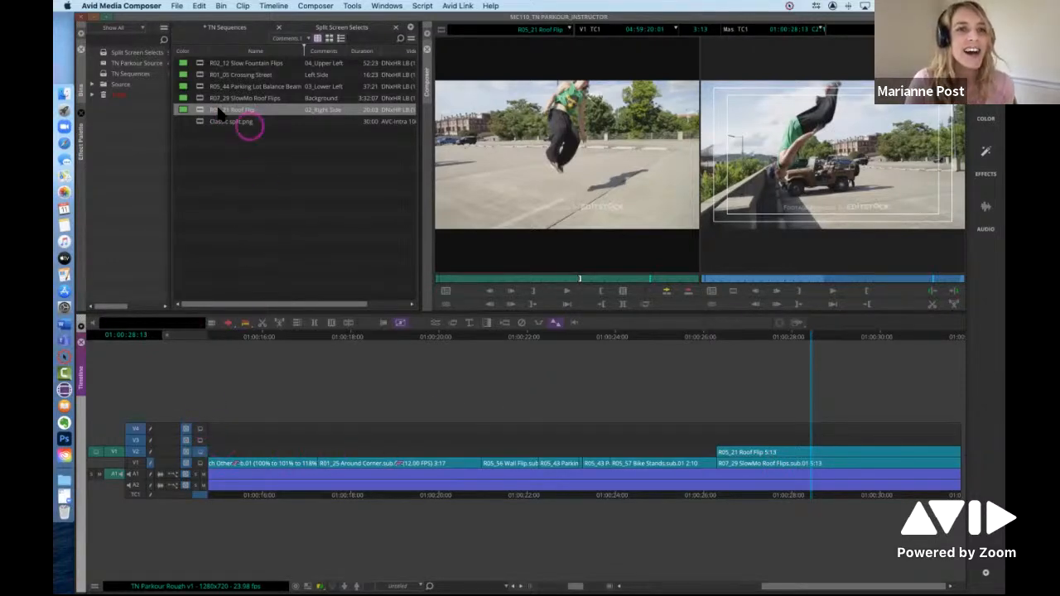
pyautogui.doubleClick(201, 88)
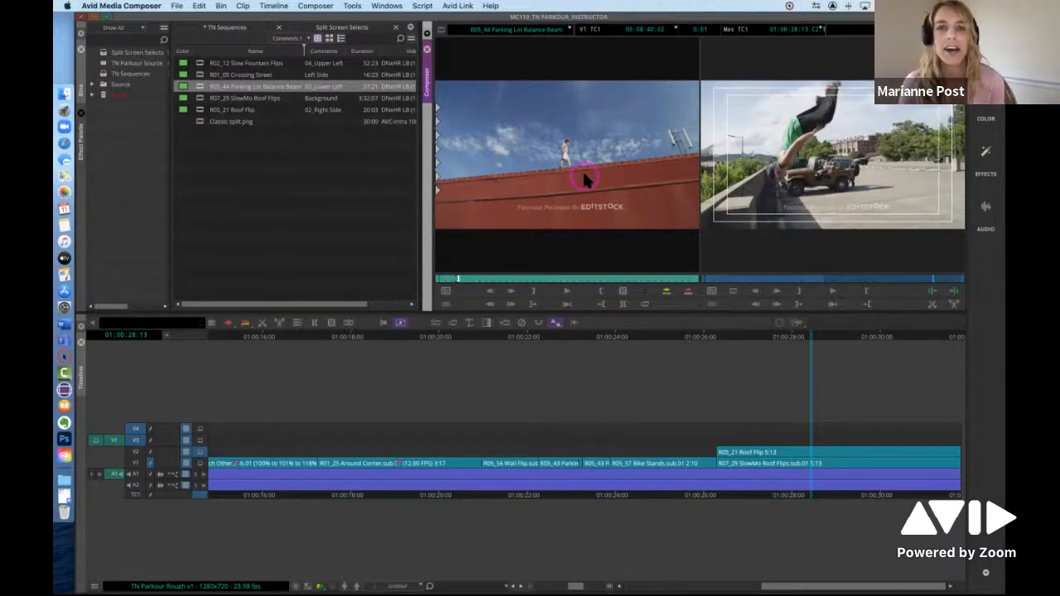
# - Mark the Roof Flip segment's span, overwrite the Parking Lot Balance Beam clip onto V3, and monitor the upper tracks within that span
pyautogui.click(747, 443)
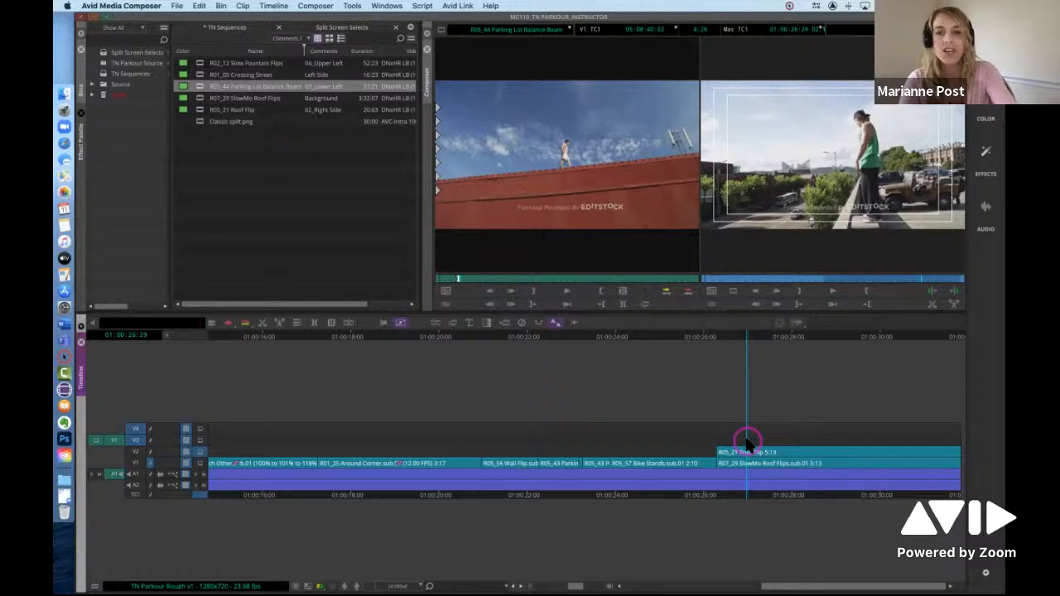
pyautogui.press('t')
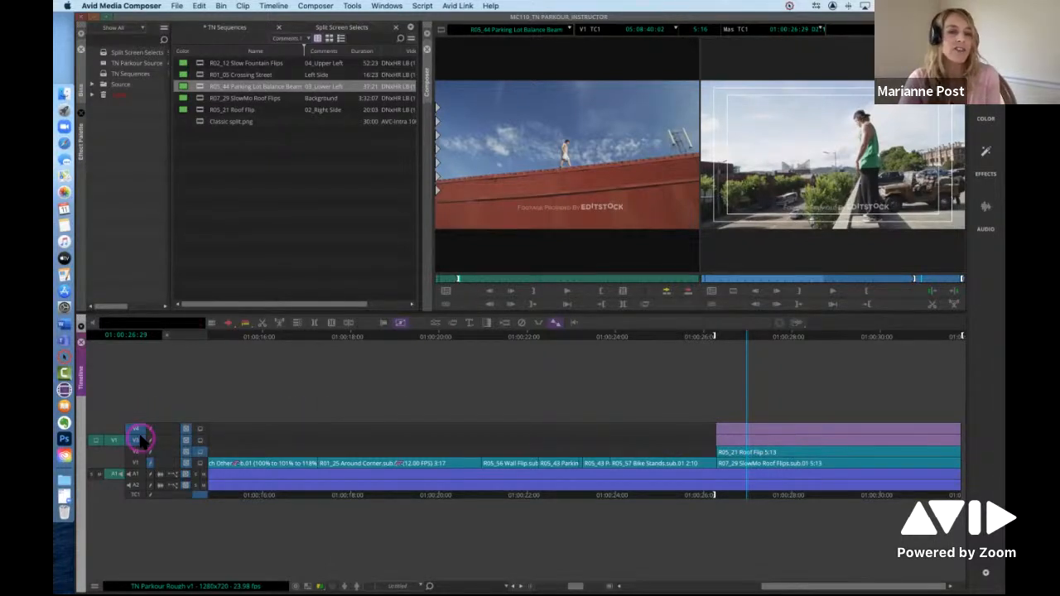
pyautogui.click(686, 293)
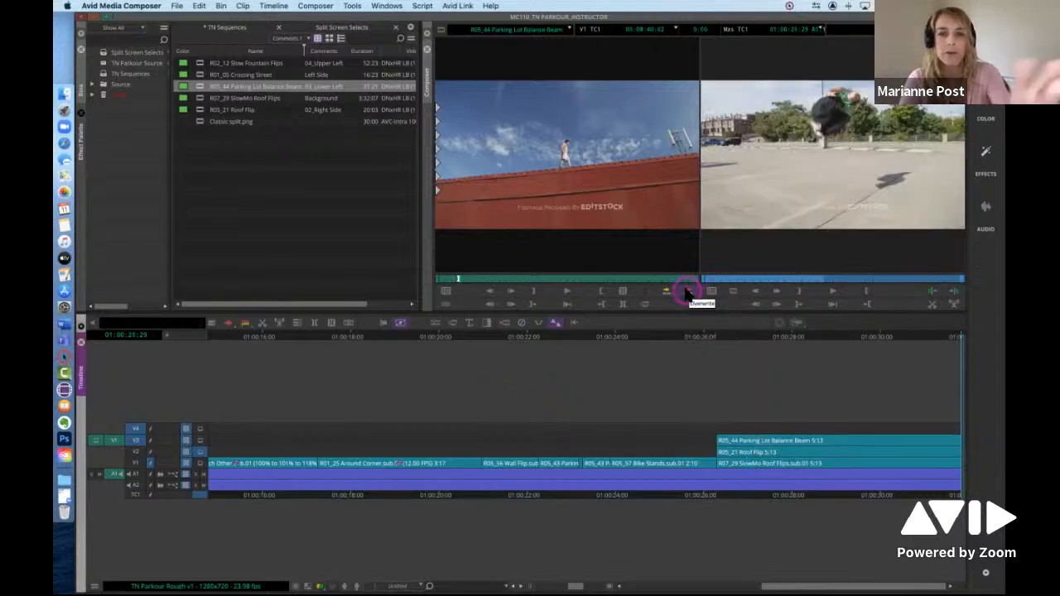
pyautogui.click(789, 454)
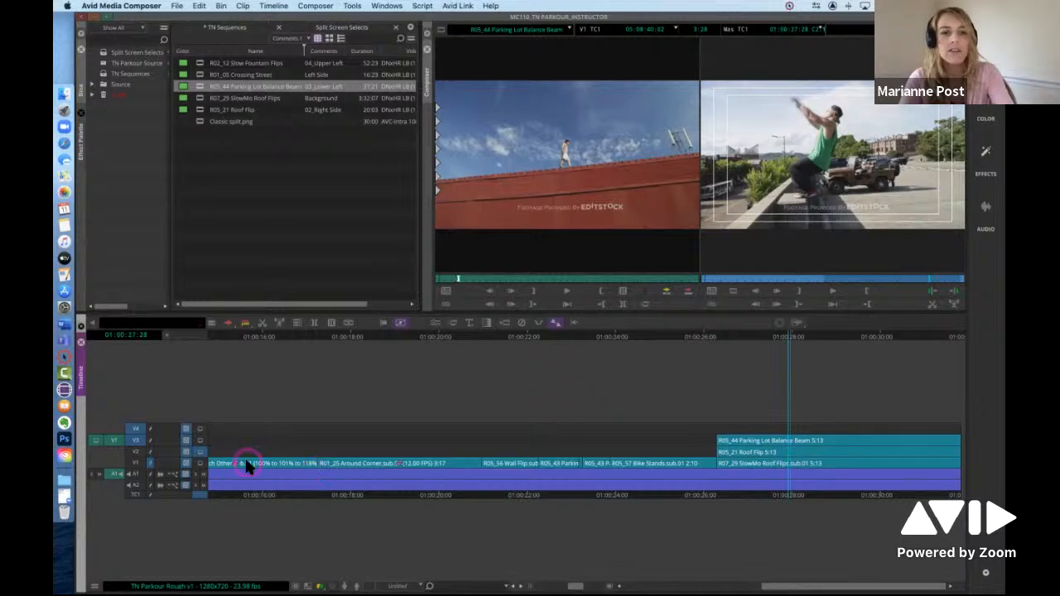
pyautogui.click(201, 429)
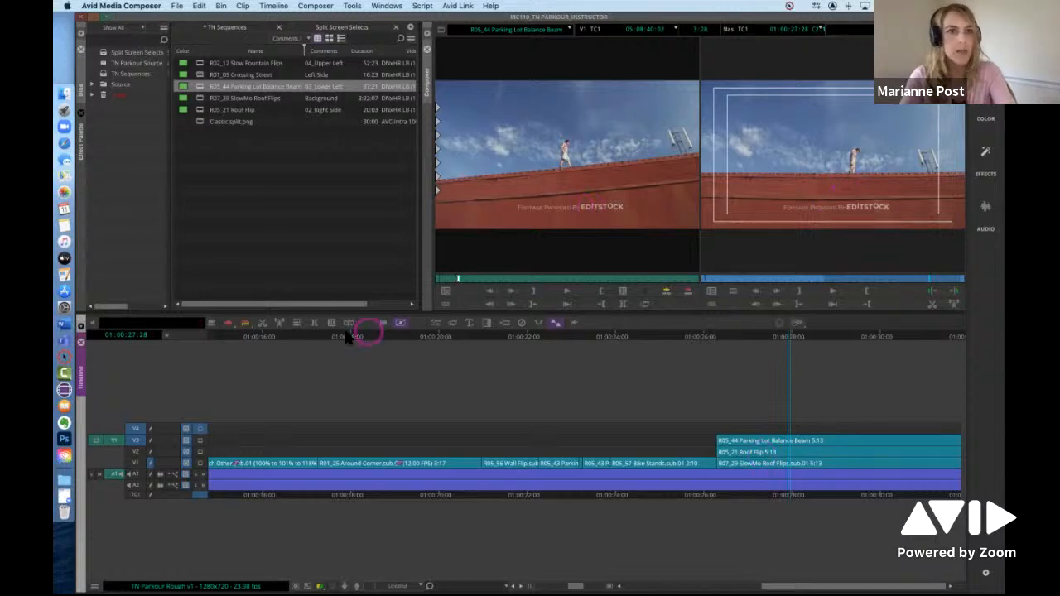
# - Load the R02_12 Slow Fountain Flips clip as the source and mark the span of the stacked clips in the sequence
pyautogui.doubleClick(186, 64)
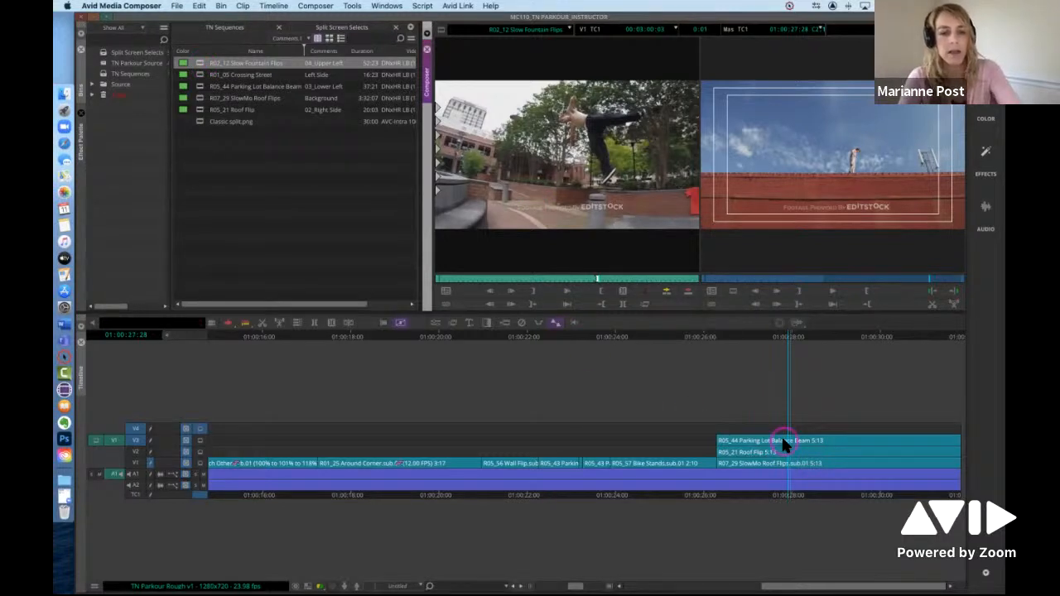
pyautogui.press('t')
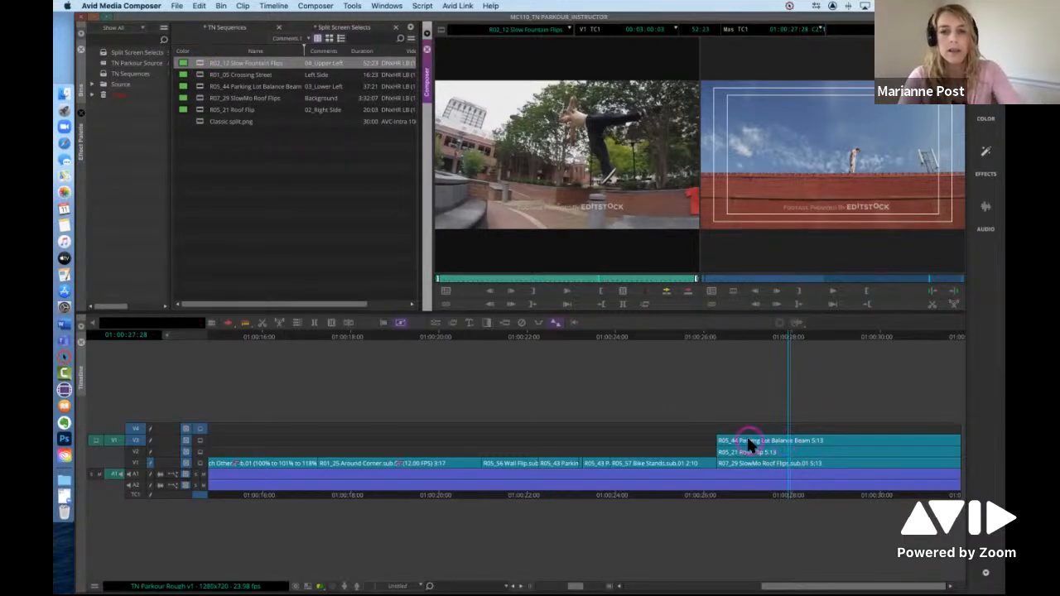
pyautogui.click(748, 442)
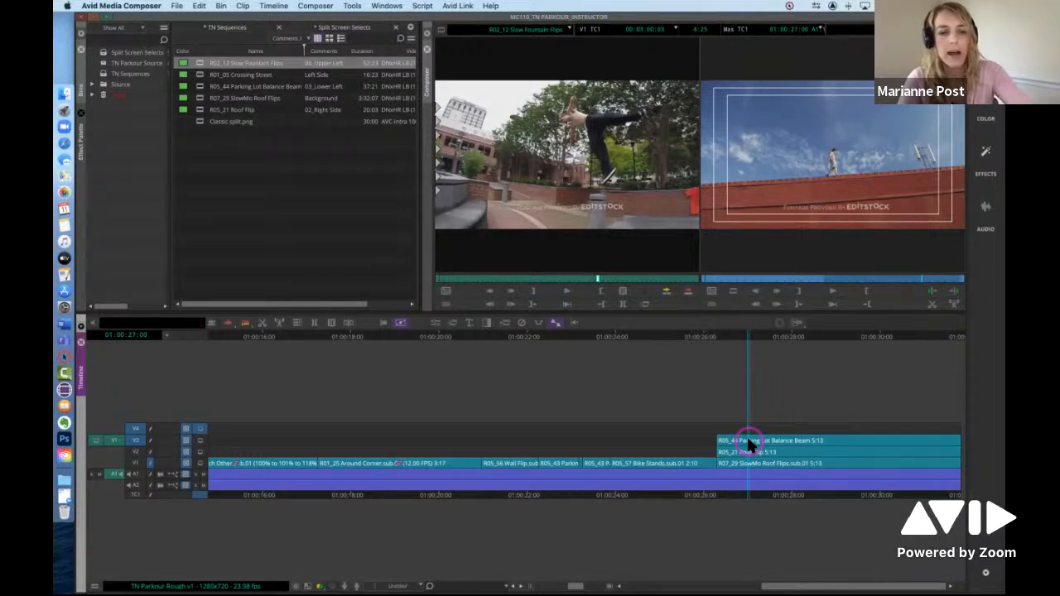
pyautogui.click(747, 443)
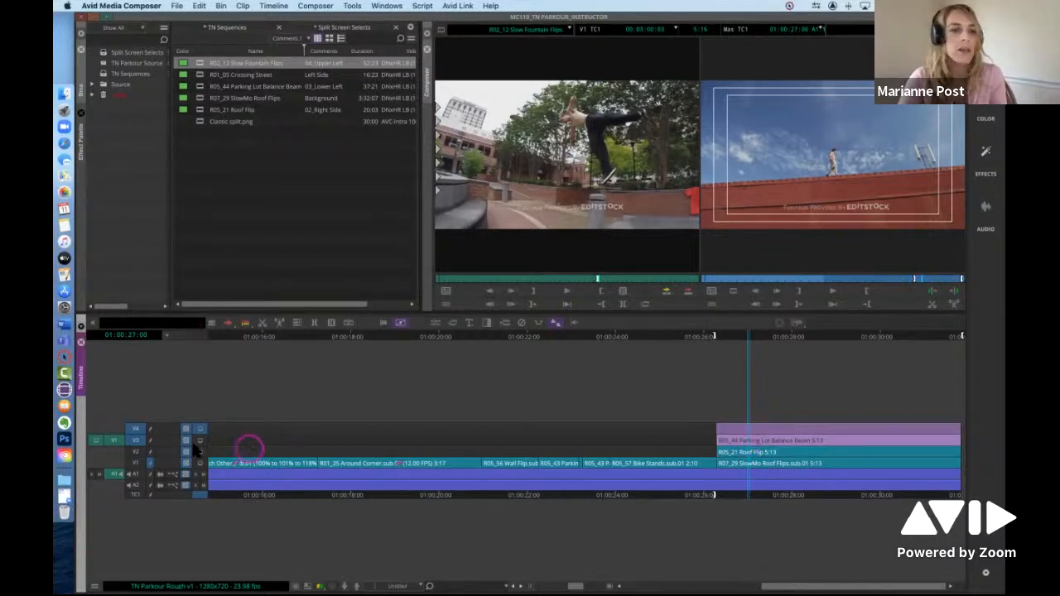
# - Patch the source video to V4 as the only target video track and overwrite the Slow Fountain Flips clip there
pyautogui.click(135, 444)
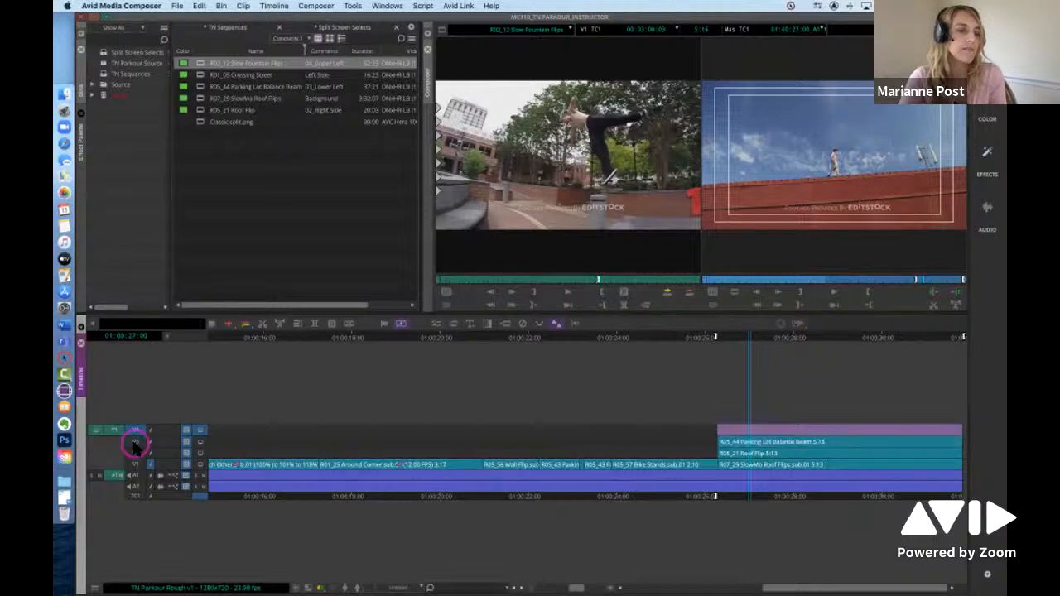
pyautogui.click(115, 439)
pyautogui.moveTo(105, 436); pyautogui.dragTo(139, 429)
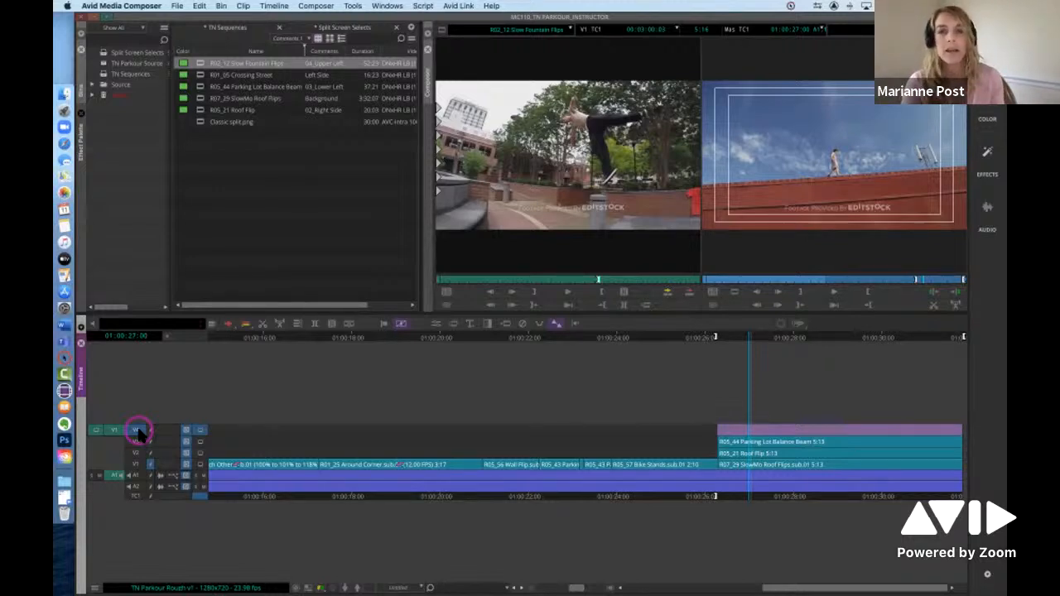
pyautogui.click(138, 430)
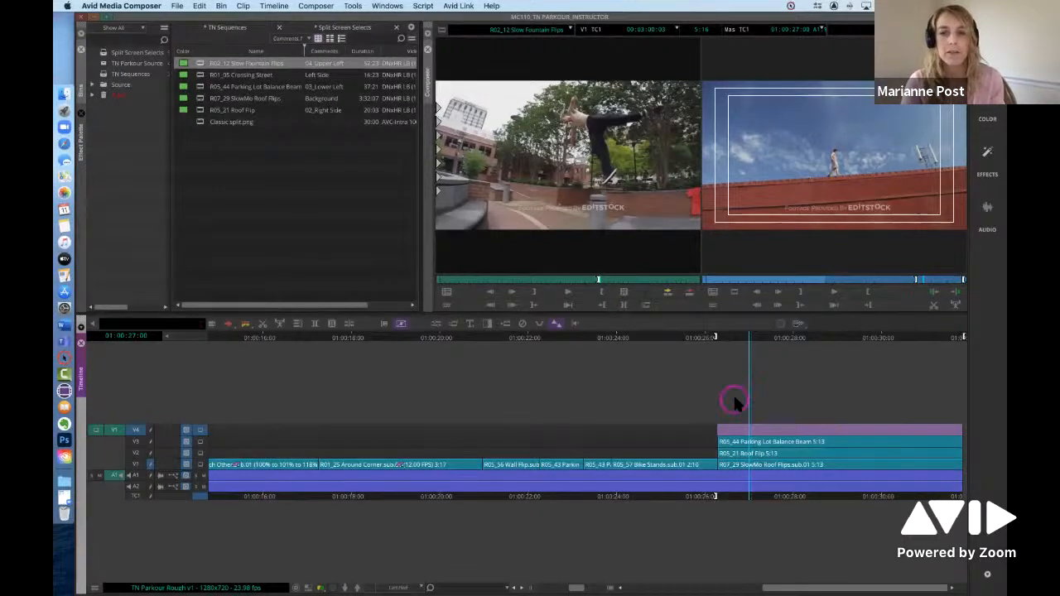
pyautogui.click(689, 293)
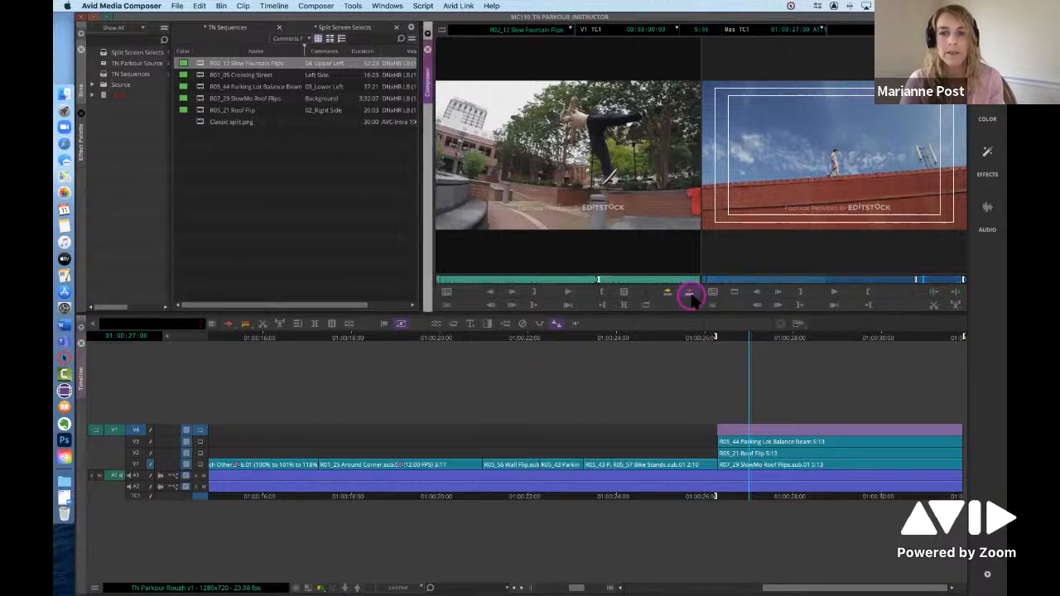
pyautogui.click(806, 444)
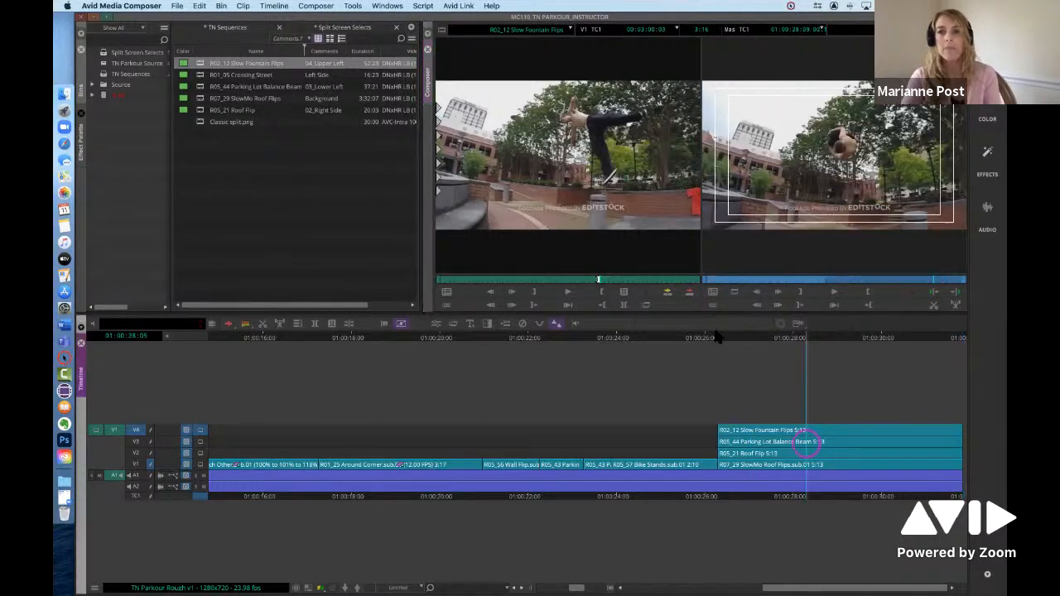
# - Check the layers by monitoring V3, V2 and V1 in turn, and leave V2 as the monitored track
pyautogui.click(200, 442)
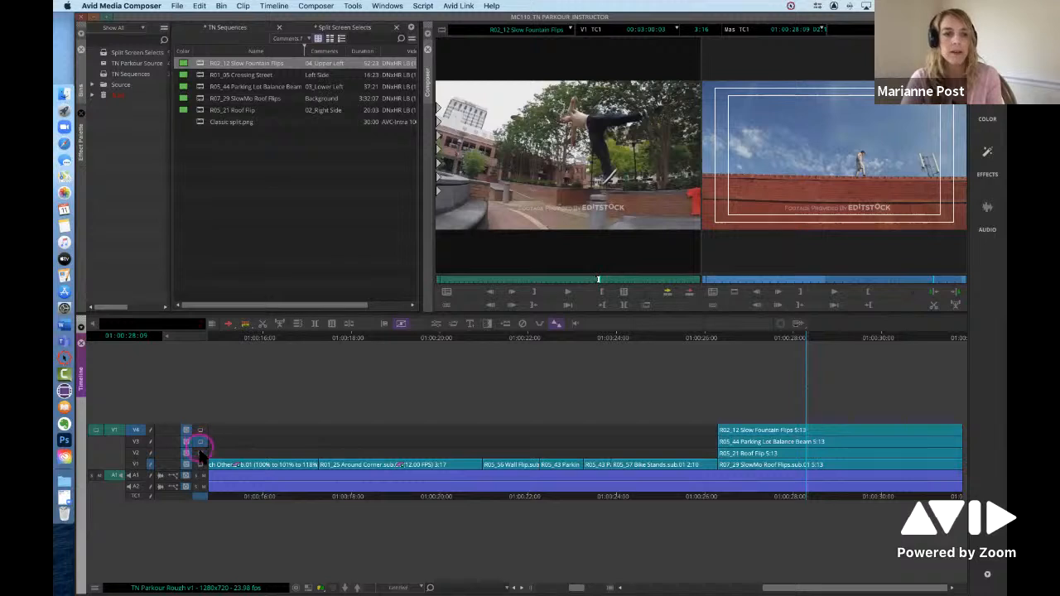
pyautogui.click(201, 454)
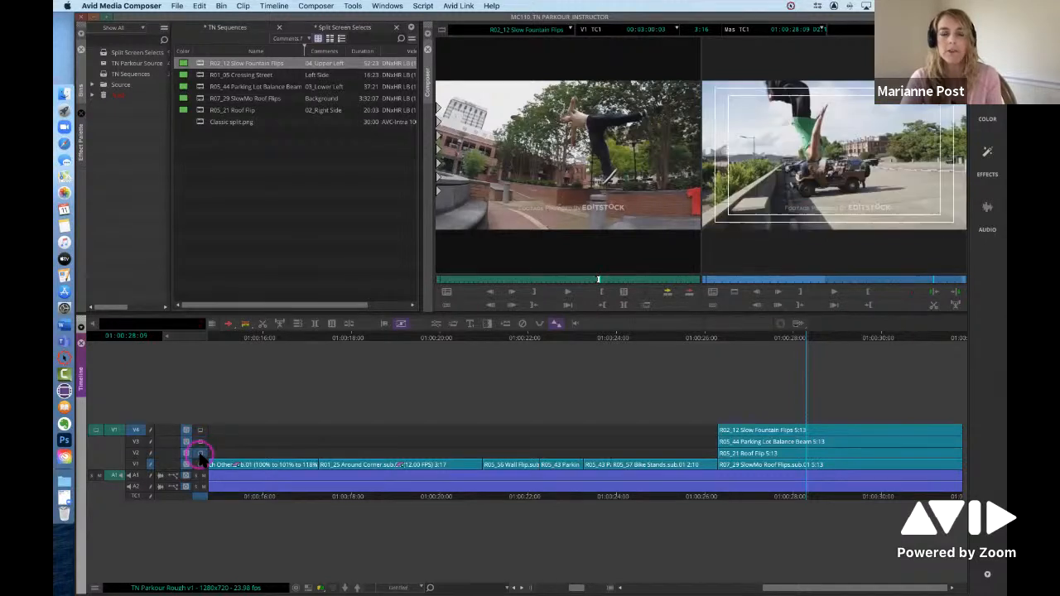
pyautogui.click(200, 465)
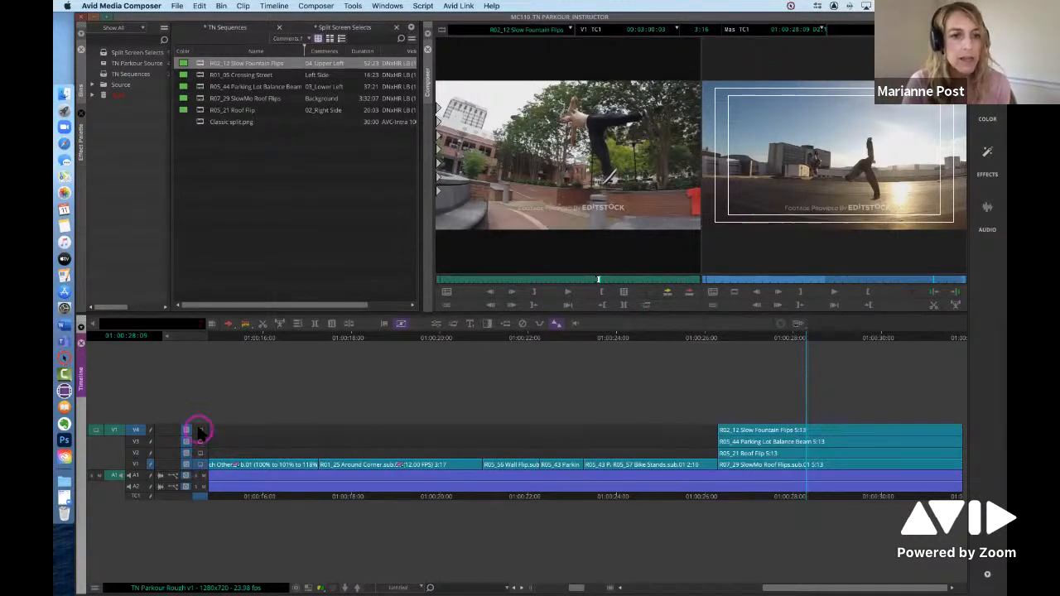
pyautogui.click(199, 453)
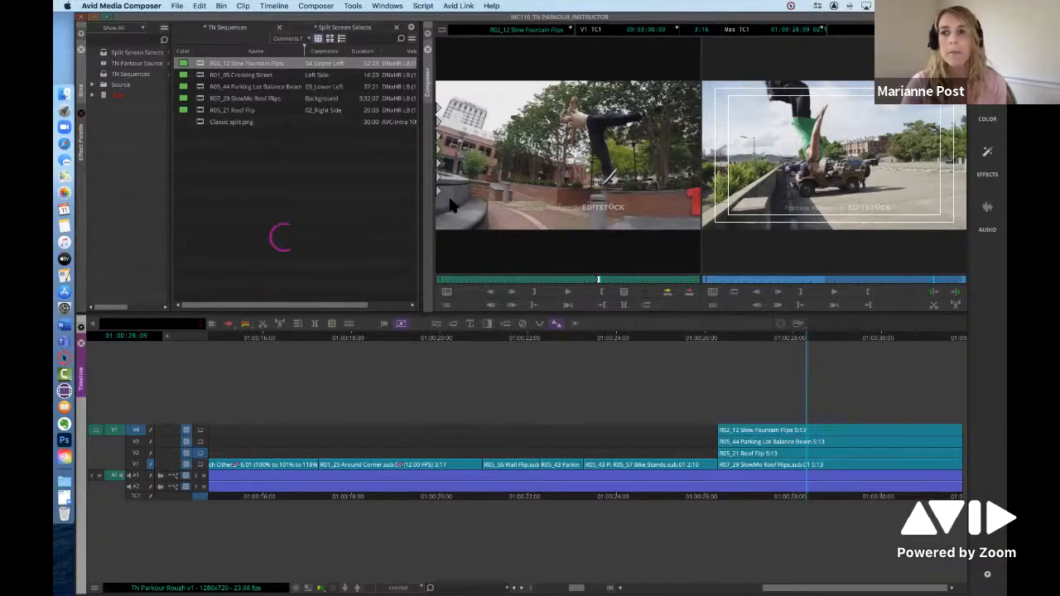
# - Switch to the effects workspace and apply the 3D PIP effect to the Roof Flip clip on V2
pyautogui.click(988, 159)
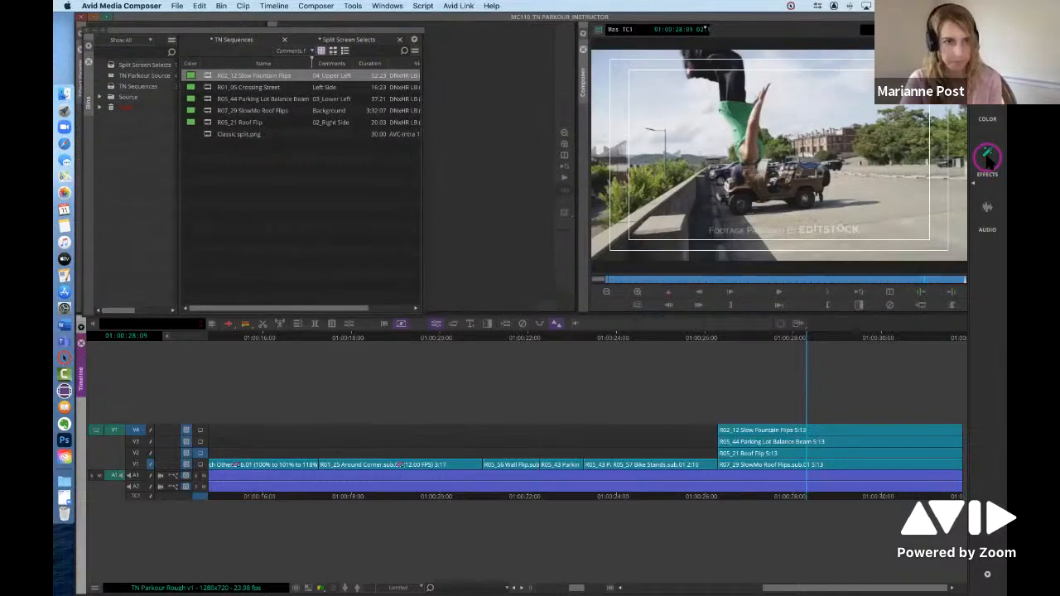
pyautogui.click(94, 28)
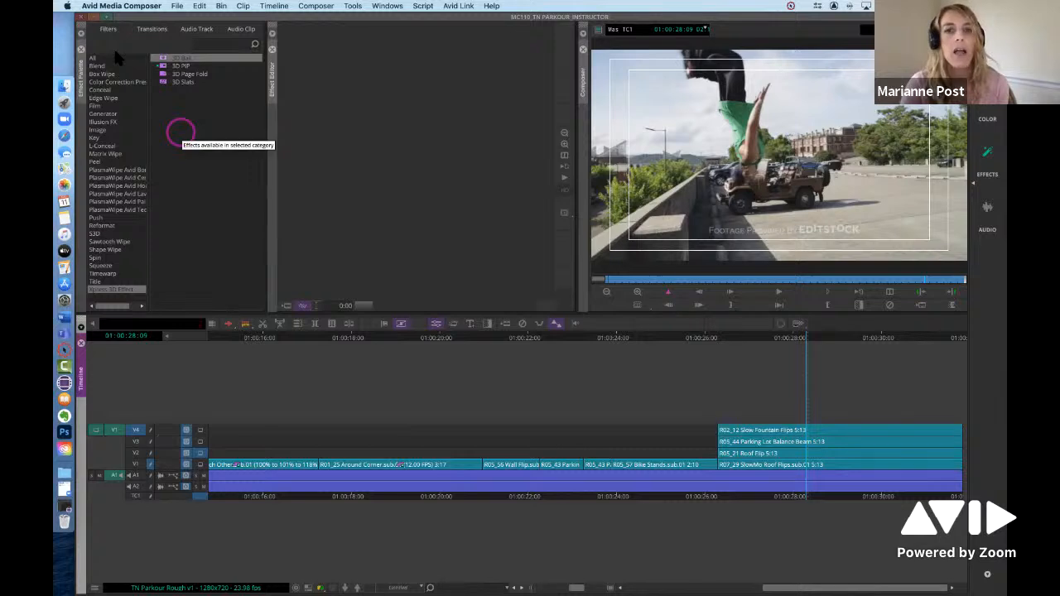
pyautogui.click(777, 455)
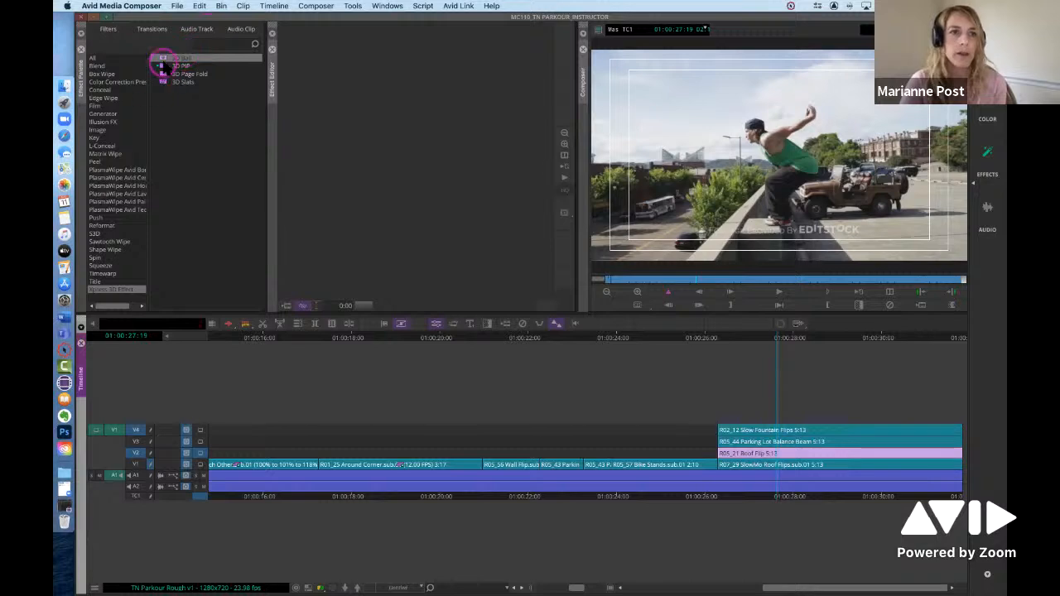
pyautogui.doubleClick(165, 67)
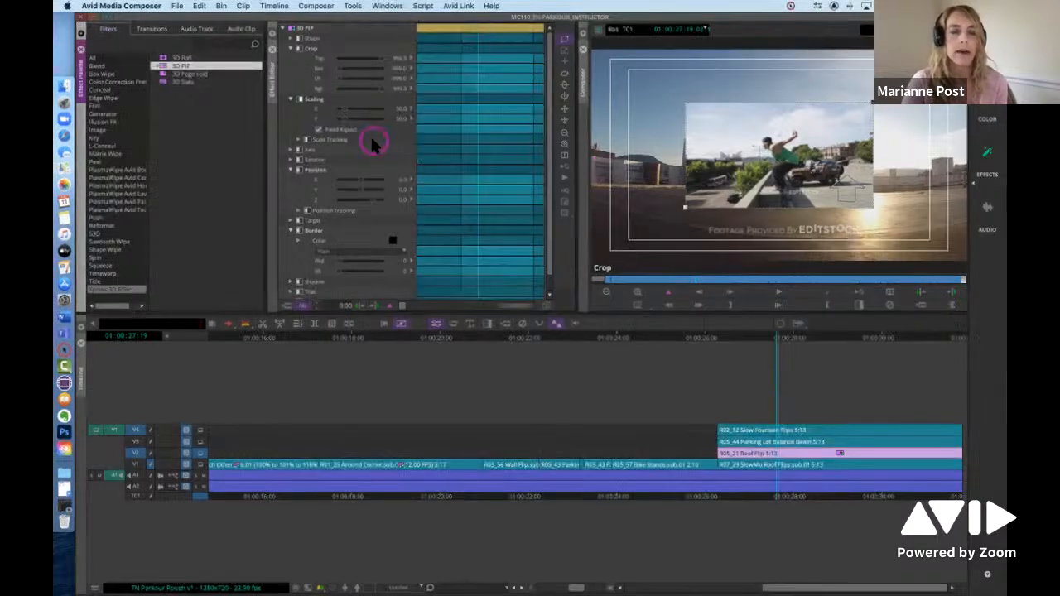
# - Turn off the fixed aspect ratio and enlarge the Roof Flip picture to fill the frame, with X scaling at 100
pyautogui.click(345, 122)
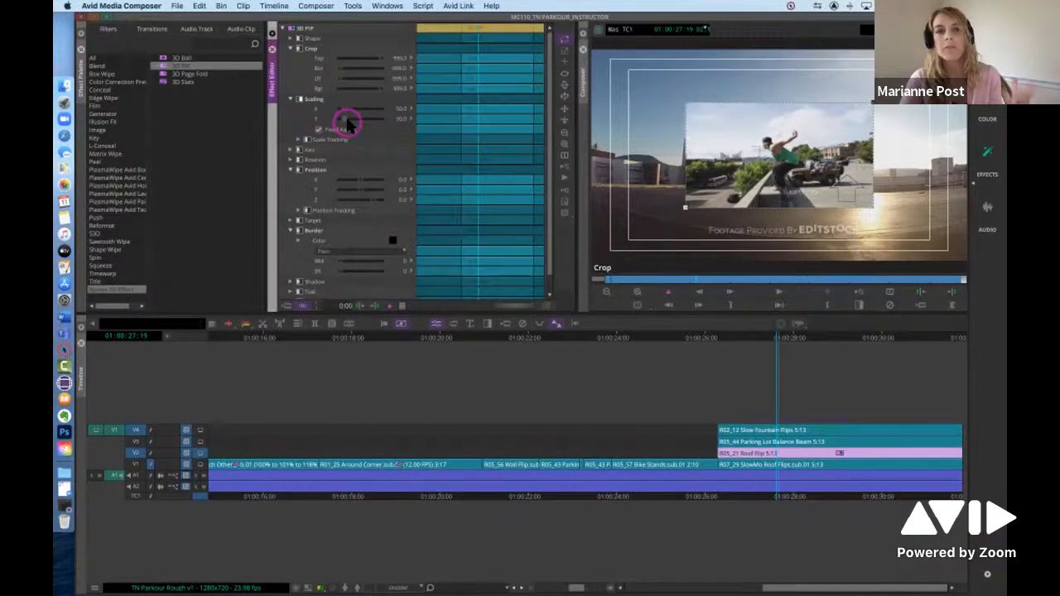
pyautogui.click(300, 101)
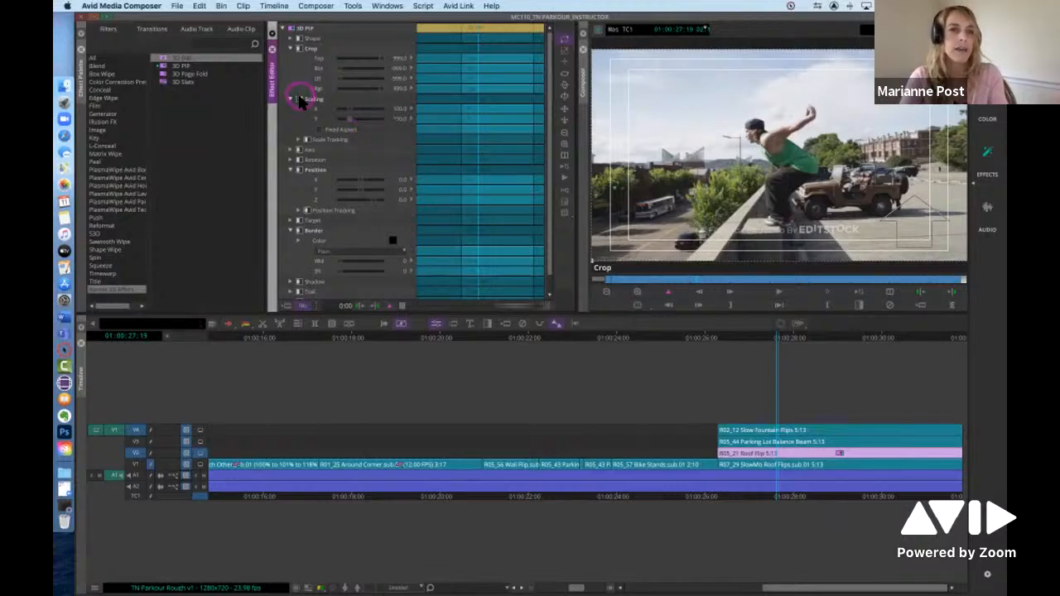
pyautogui.click(402, 108)
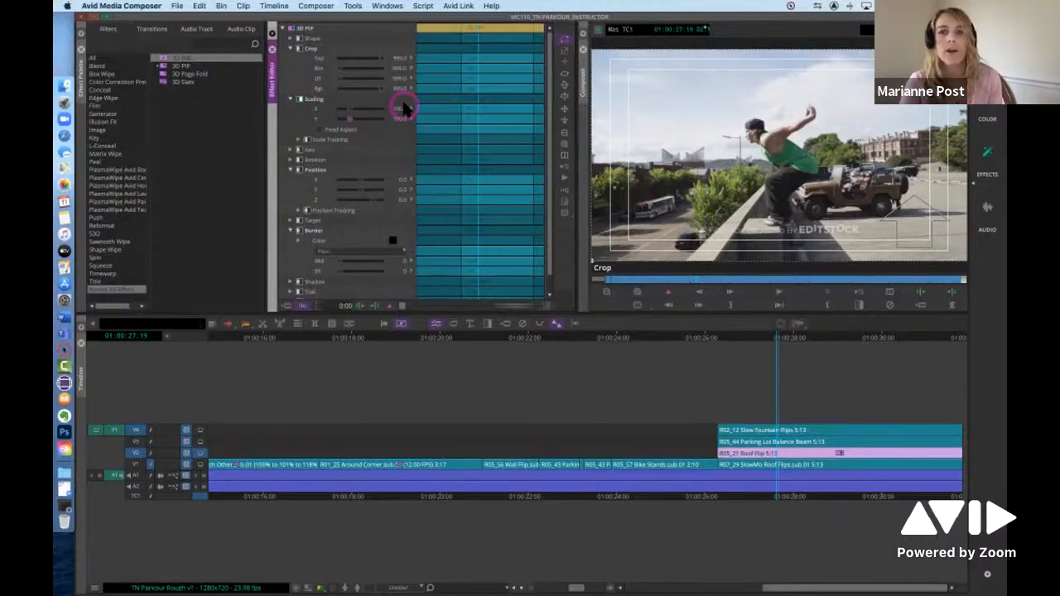
# - Crop the Roof Flip picture on both sides into a vertical strip, with the left crop about -253 and the right about 338
pyautogui.click(565, 52)
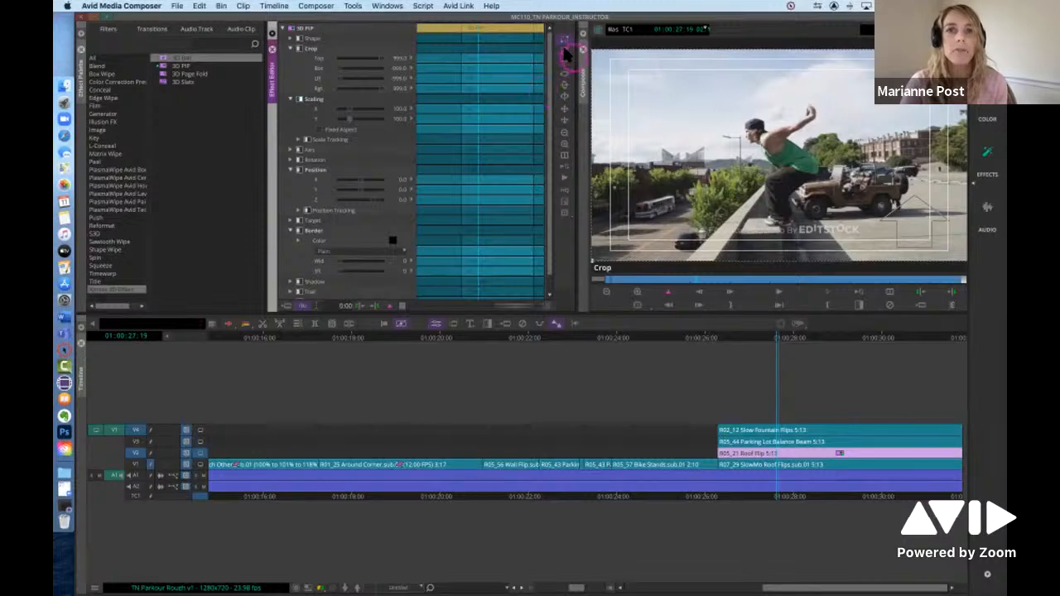
pyautogui.click(564, 48)
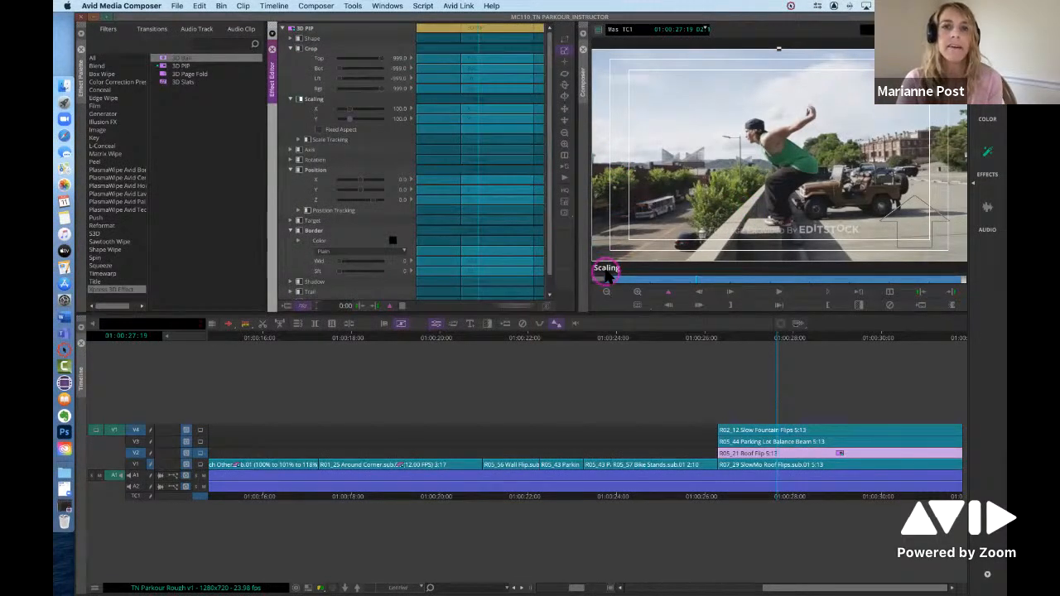
pyautogui.click(563, 39)
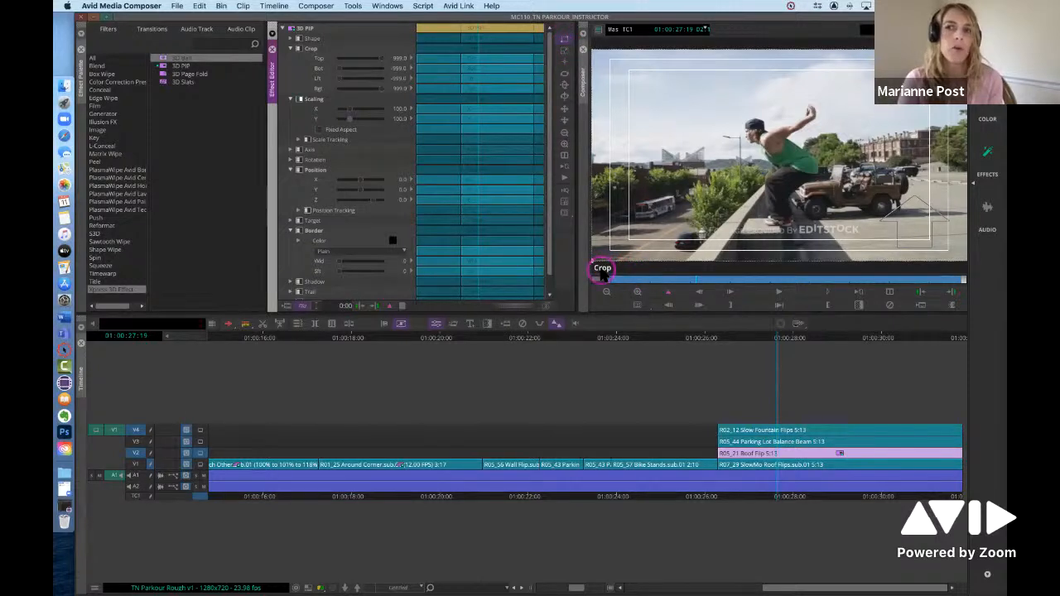
pyautogui.moveTo(594, 265); pyautogui.dragTo(731, 277)
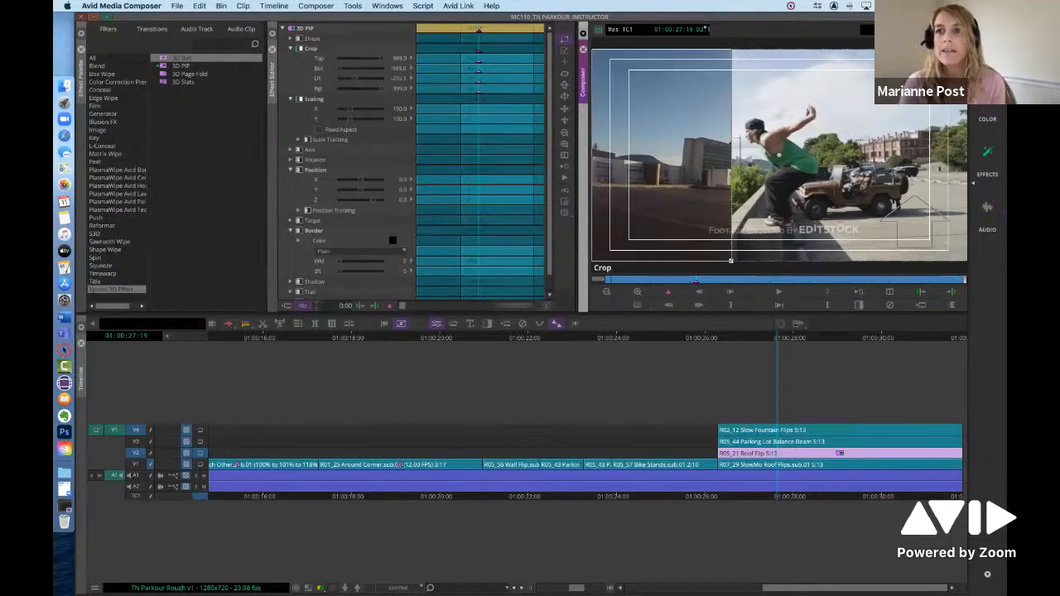
pyautogui.moveTo(965, 49); pyautogui.dragTo(845, 56)
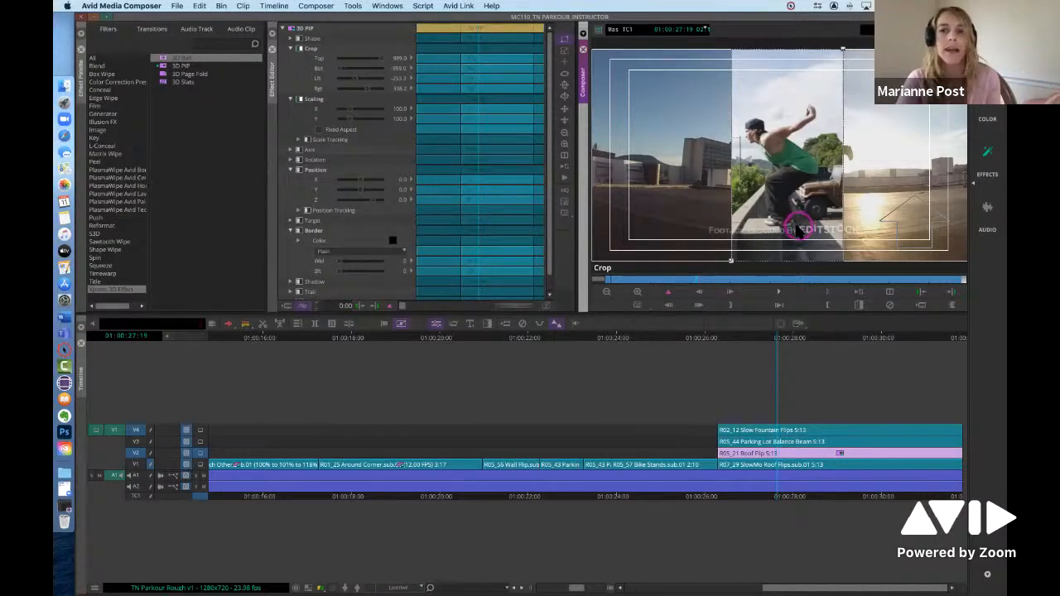
# - Move the cropped Roof Flip strip horizontally to the right edge of the frame, at X position about 327
pyautogui.moveTo(797, 229); pyautogui.dragTo(862, 232)
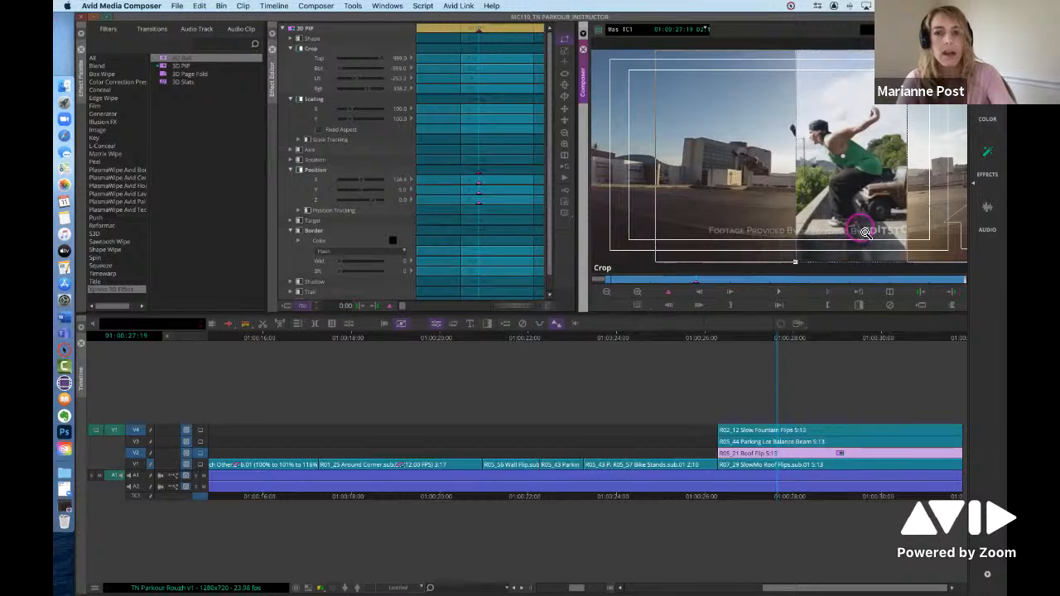
pyautogui.press('super+z')
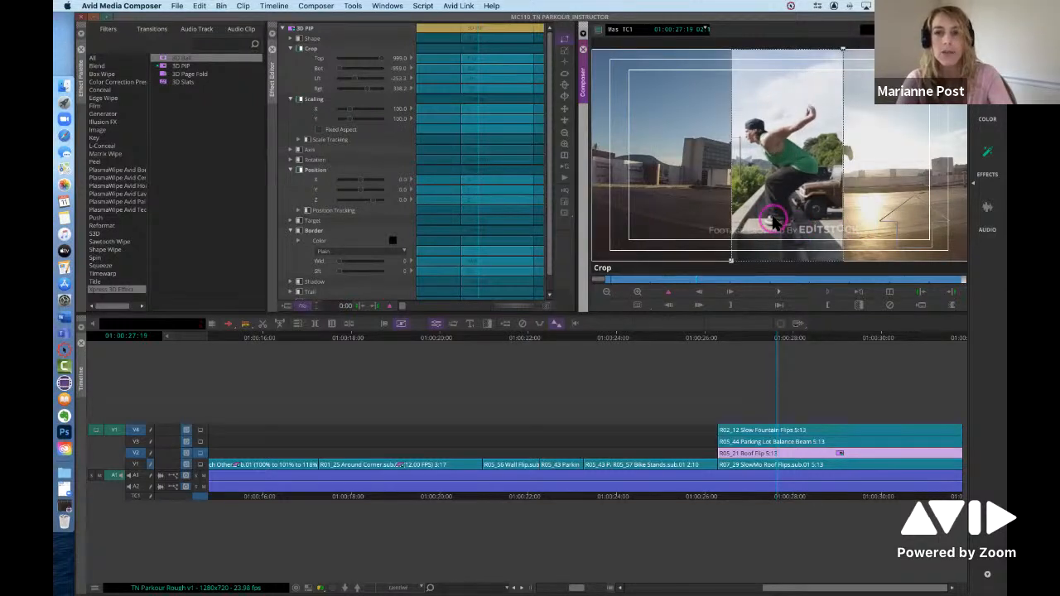
pyautogui.moveTo(773, 220); pyautogui.dragTo(897, 213)
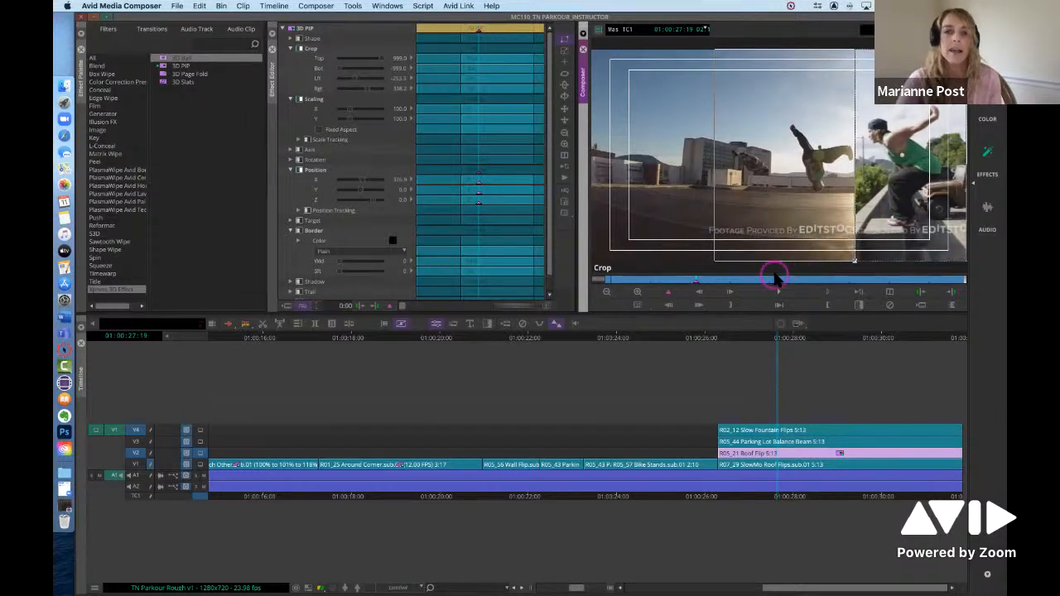
# - At 01:00:31:03, widen the Roof Flip strip's left crop and shift the picture to X position about 354, checking other frames
pyautogui.click(672, 293)
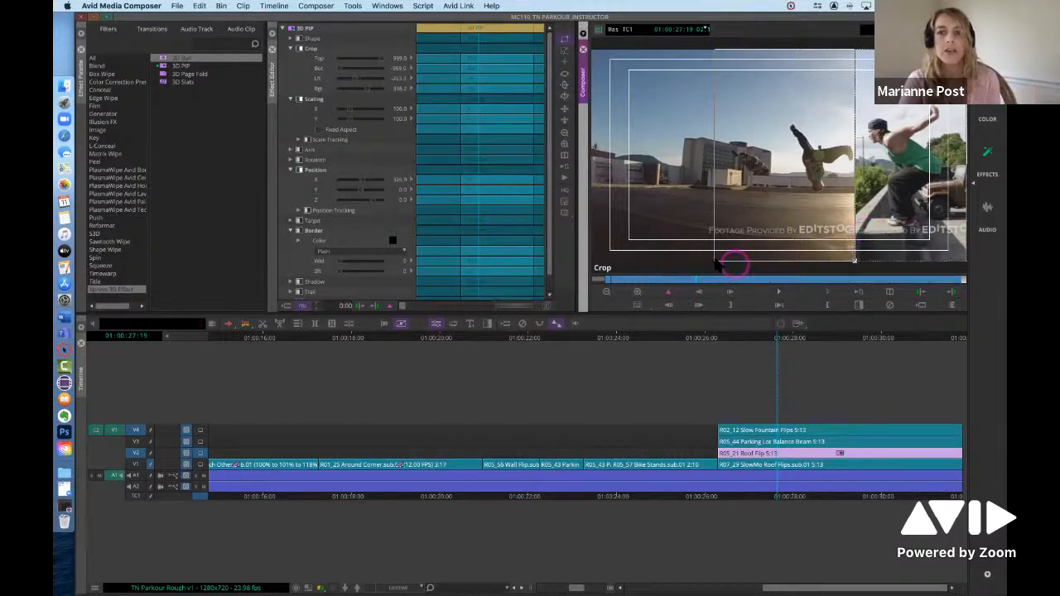
pyautogui.moveTo(701, 279); pyautogui.dragTo(916, 296)
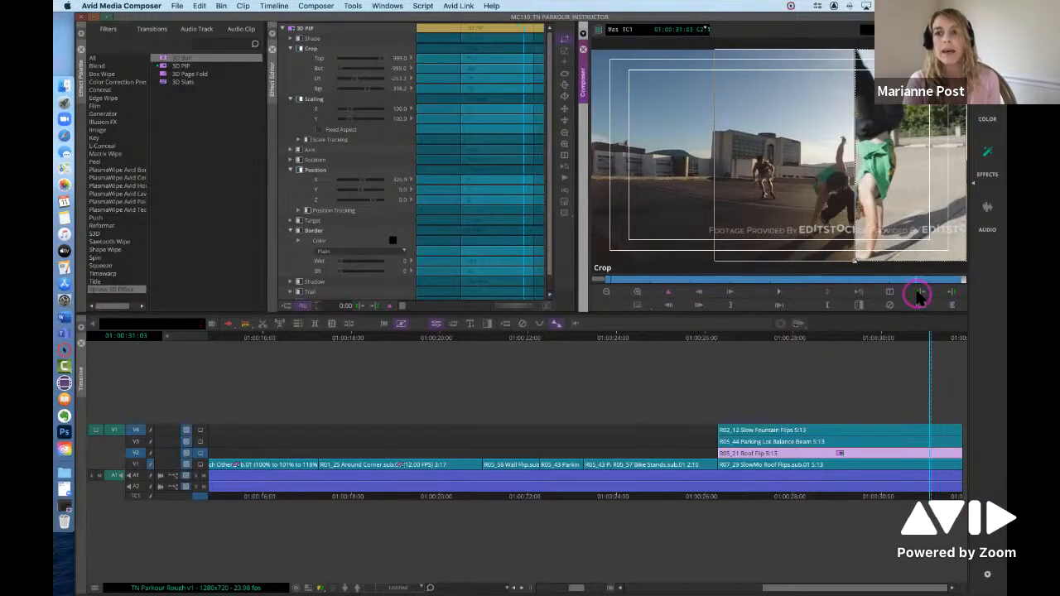
pyautogui.moveTo(861, 269); pyautogui.dragTo(846, 268)
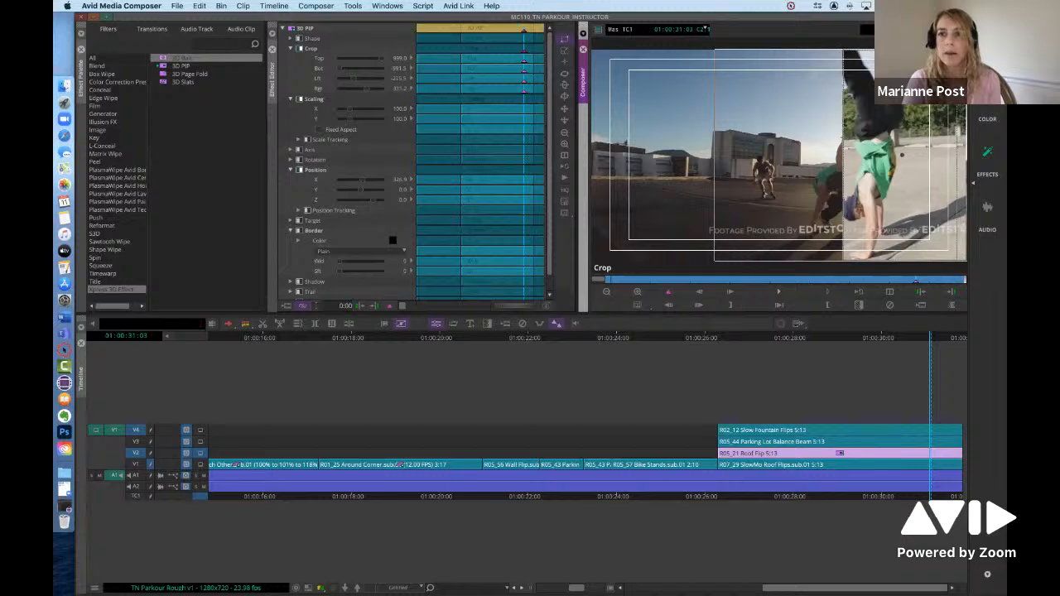
pyautogui.moveTo(894, 169); pyautogui.dragTo(904, 171)
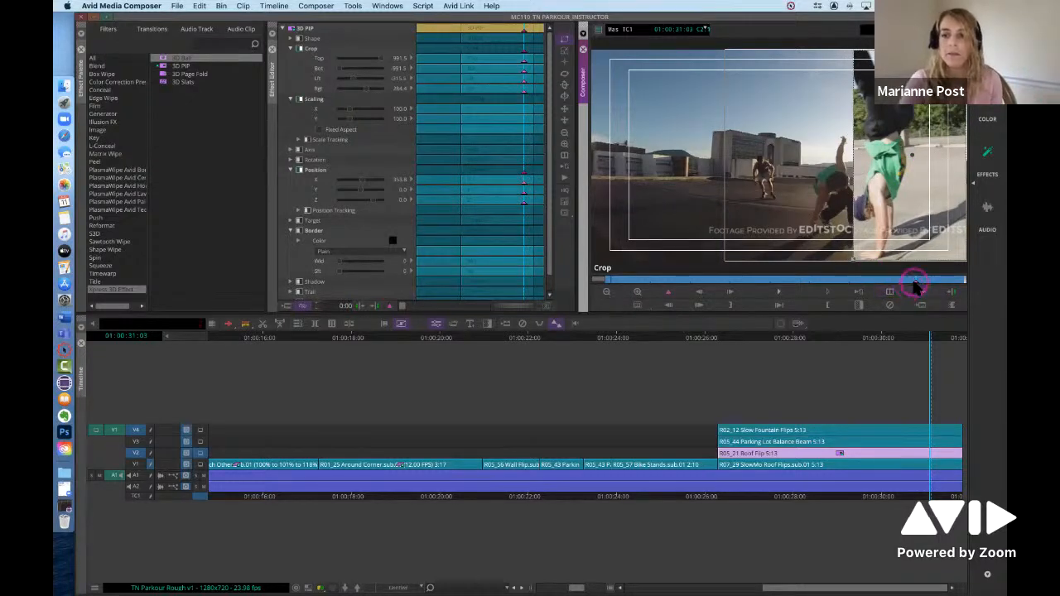
pyautogui.moveTo(915, 286); pyautogui.dragTo(861, 286)
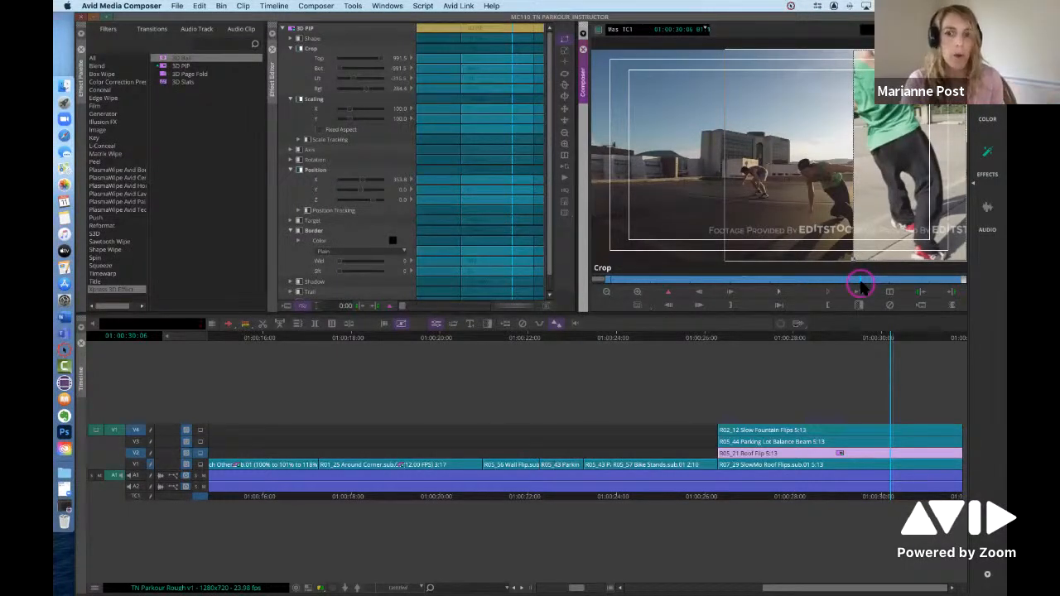
# - Select the Parking Lot Balance Beam clip, monitor V3, and apply the 3D PIP effect to the clip
pyautogui.click(800, 445)
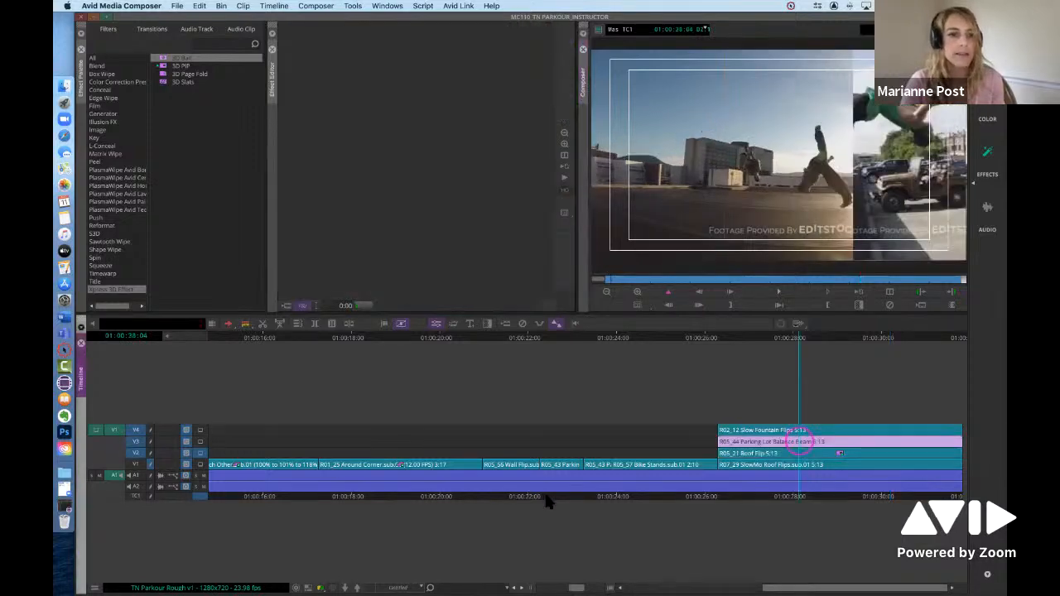
pyautogui.click(200, 444)
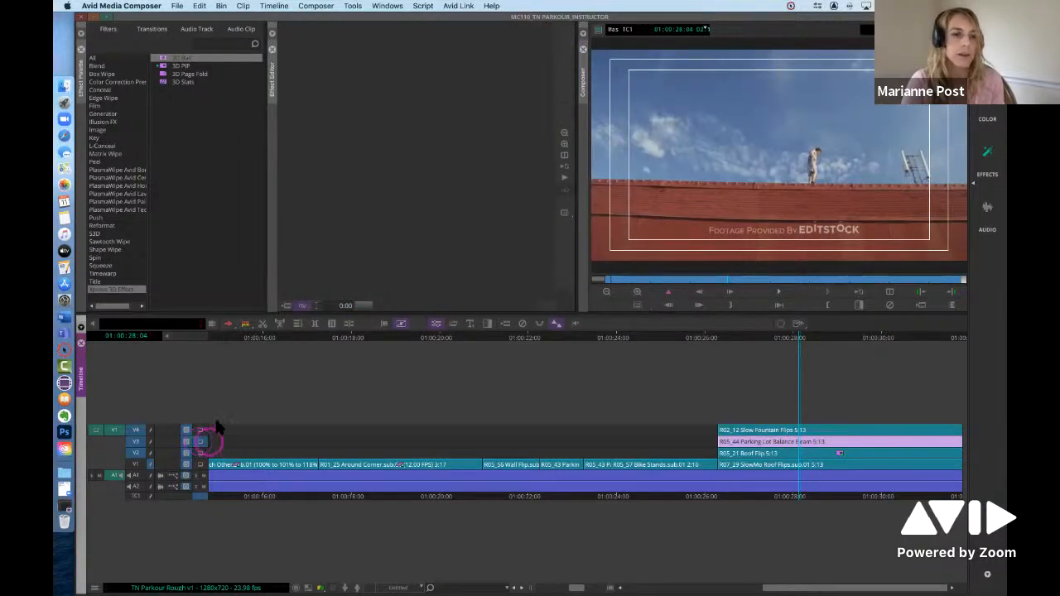
pyautogui.click(187, 465)
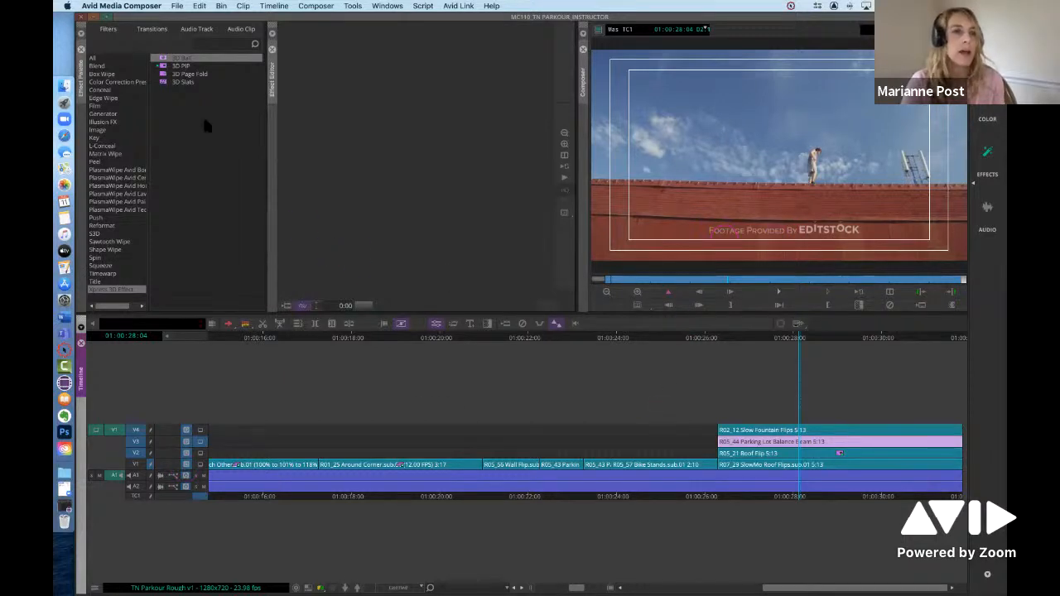
pyautogui.click(163, 67)
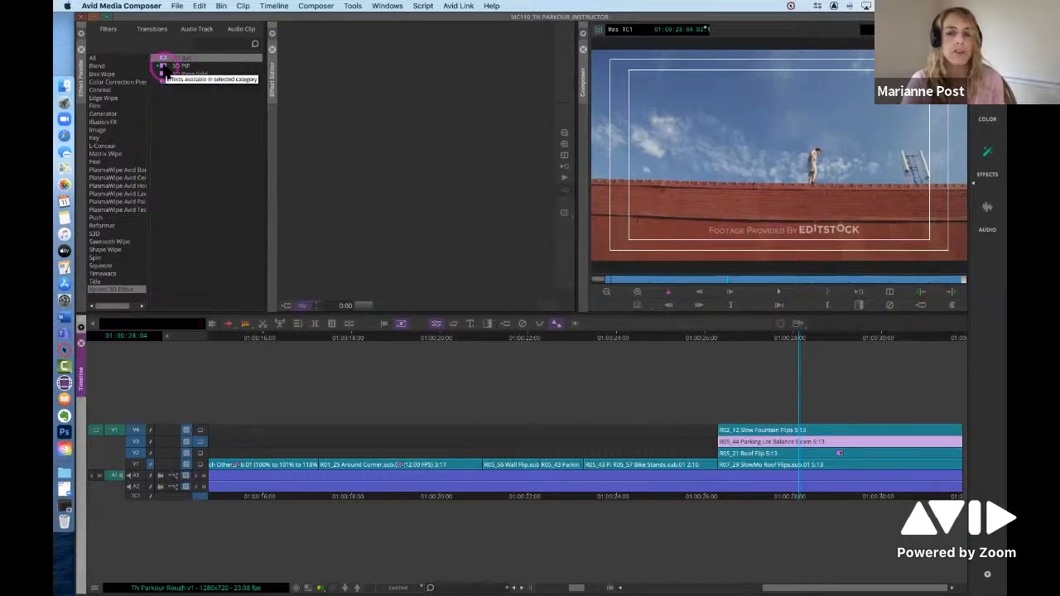
pyautogui.moveTo(164, 69)
pyautogui.mouseDown()
pyautogui.moveTo(851, 298)
pyautogui.moveTo(781, 326)
pyautogui.moveTo(756, 448)
pyautogui.moveTo(730, 451)
pyautogui.moveTo(281, 169)
pyautogui.moveTo(166, 62)
pyautogui.moveTo(162, 73)
pyautogui.mouseUp()
pyautogui.doubleClick(162, 68)
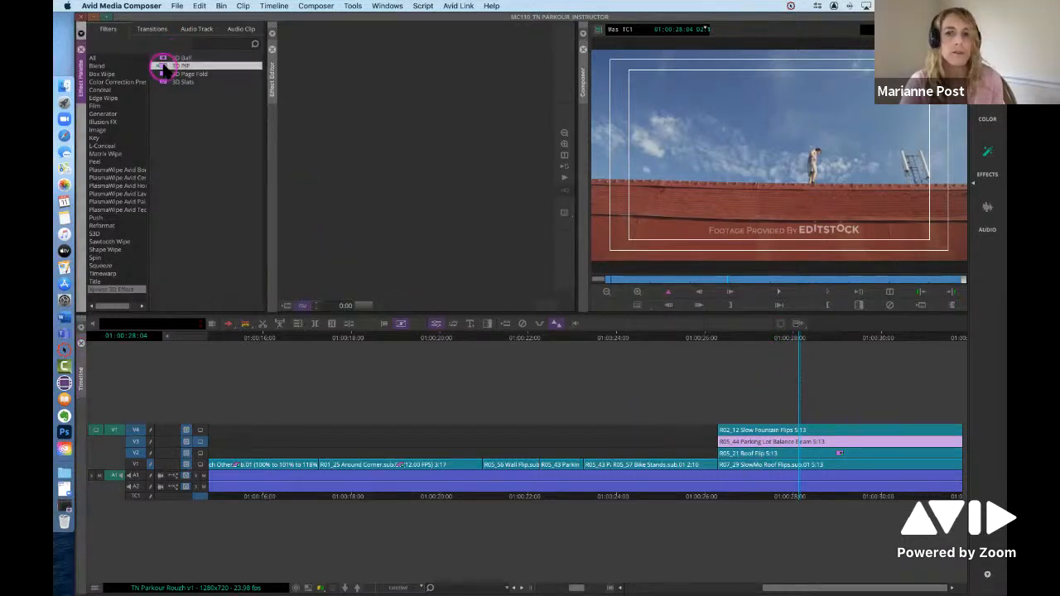
# - Crop the Parking Lot Balance Beam picture inward on its left and right sides
pyautogui.click(742, 147)
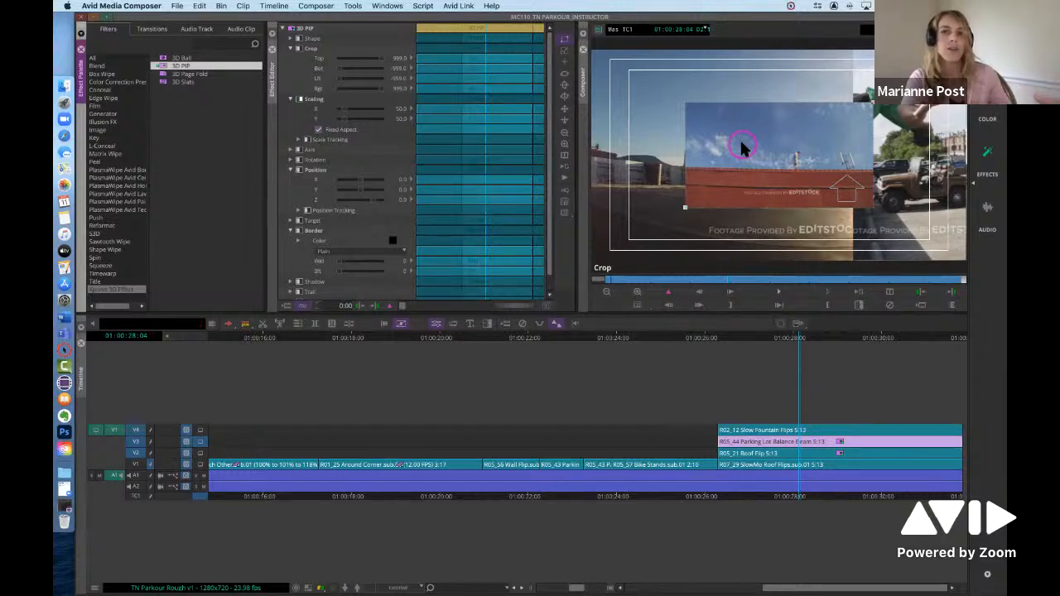
pyautogui.click(793, 156)
pyautogui.click(833, 158)
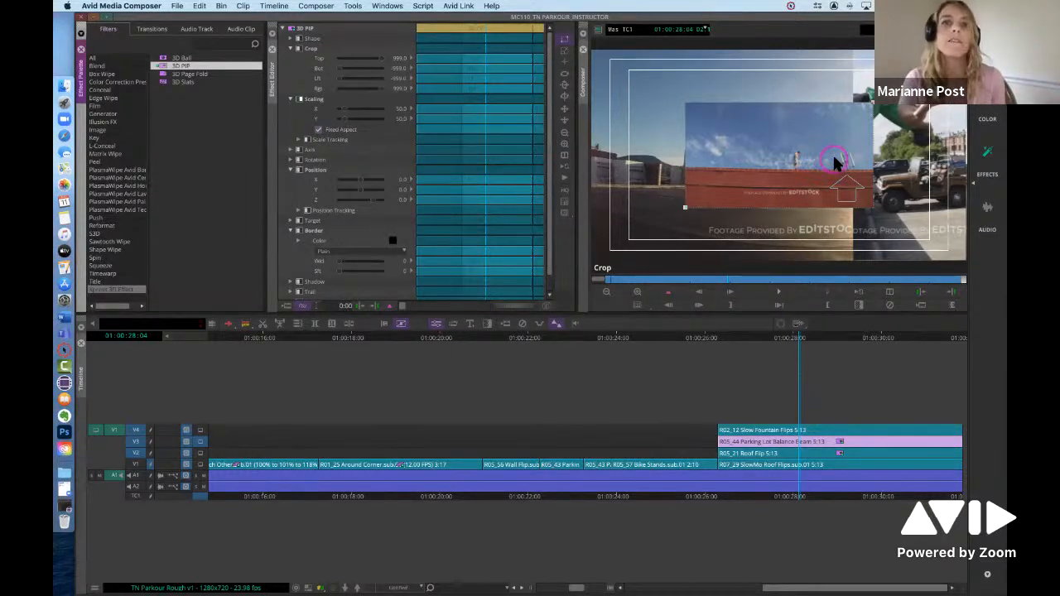
pyautogui.click(688, 210)
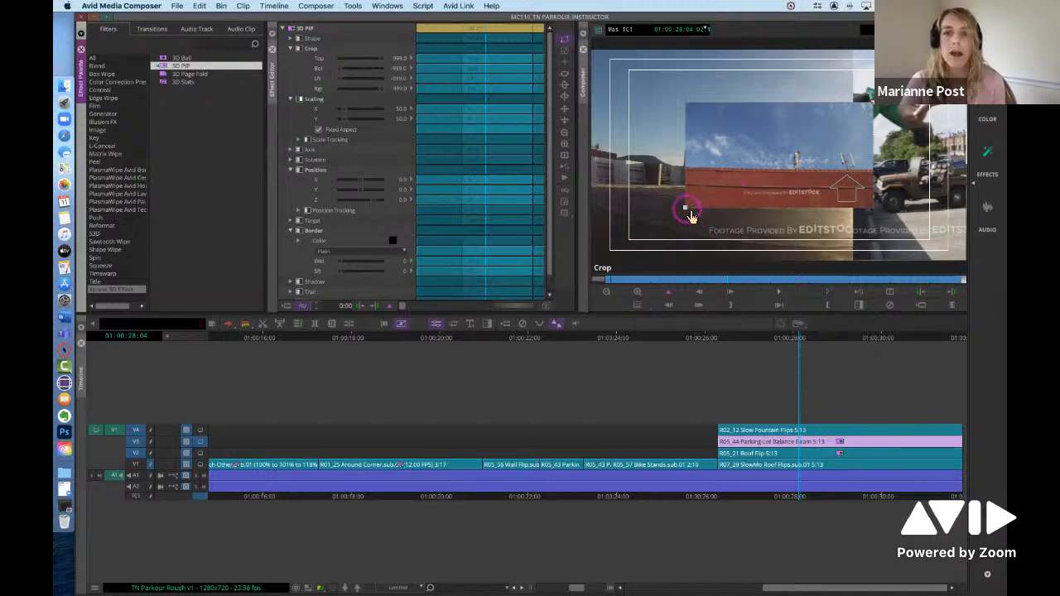
pyautogui.moveTo(691, 215); pyautogui.dragTo(734, 210)
pyautogui.click(866, 107)
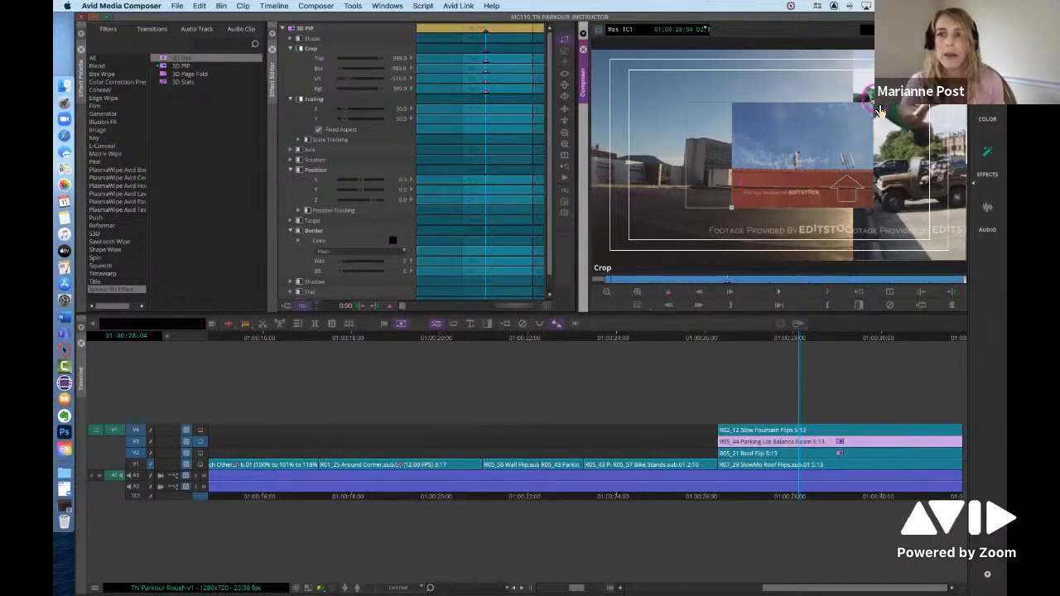
pyautogui.moveTo(878, 110); pyautogui.dragTo(843, 107)
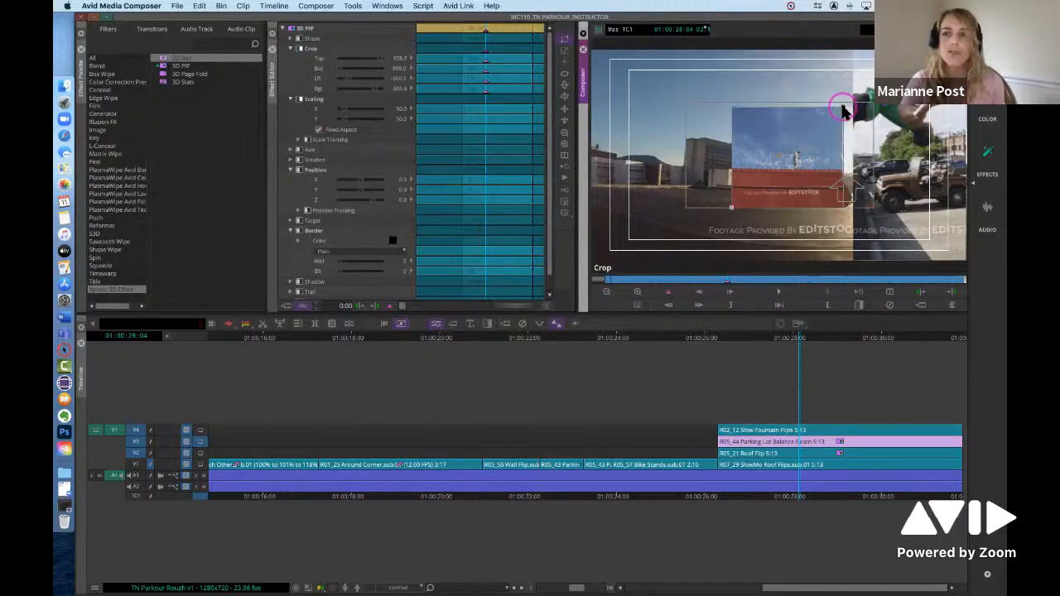
# - Move the Parking Lot Balance Beam picture into the frame's lower-left corner and extend its crop toward the upper right
pyautogui.click(800, 179)
pyautogui.moveTo(800, 193); pyautogui.dragTo(662, 242)
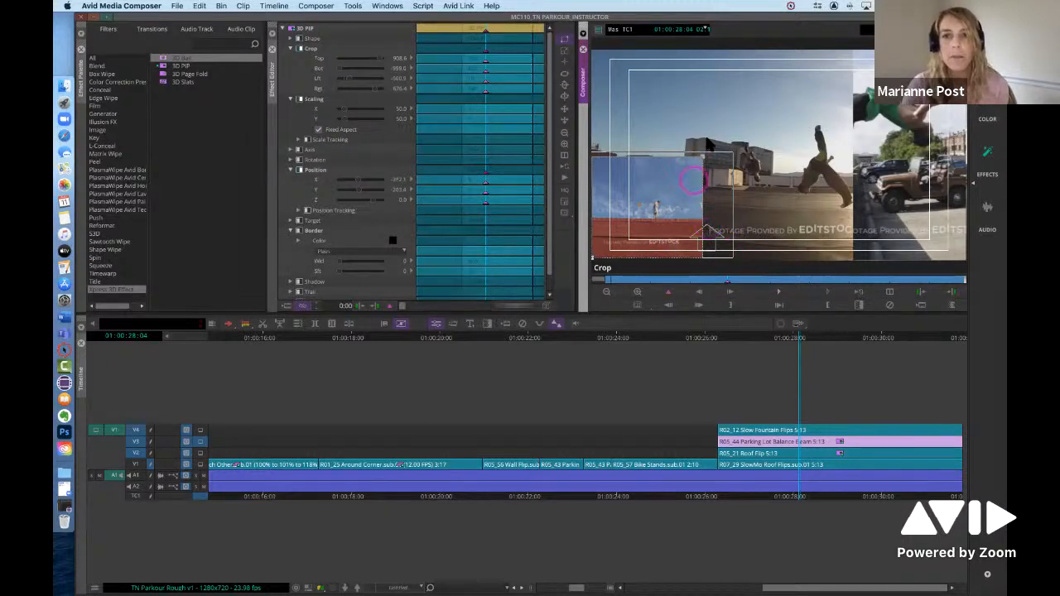
pyautogui.moveTo(706, 168); pyautogui.dragTo(715, 167)
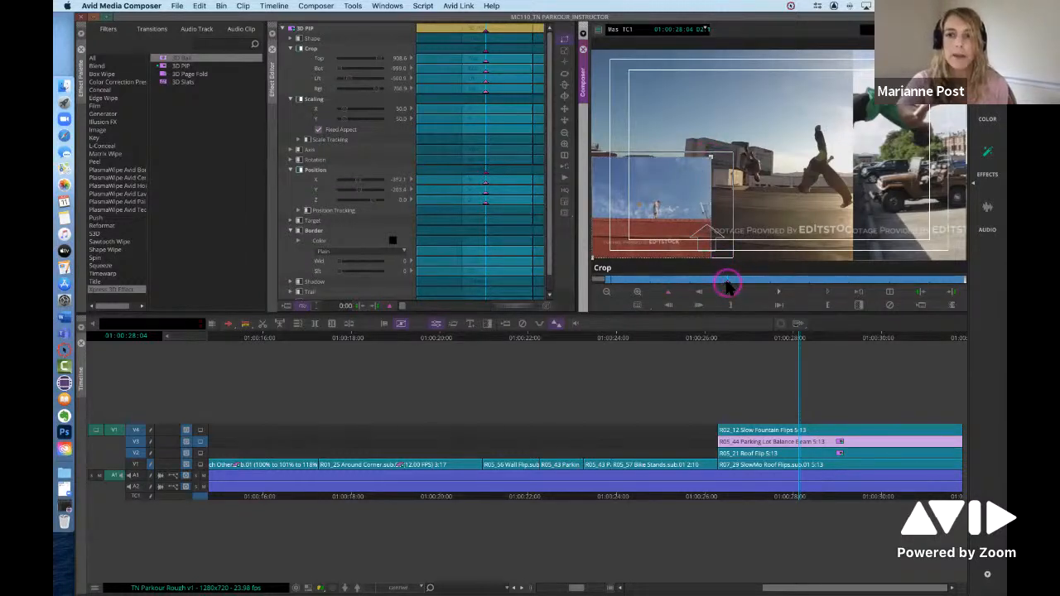
pyautogui.moveTo(726, 283); pyautogui.dragTo(662, 303)
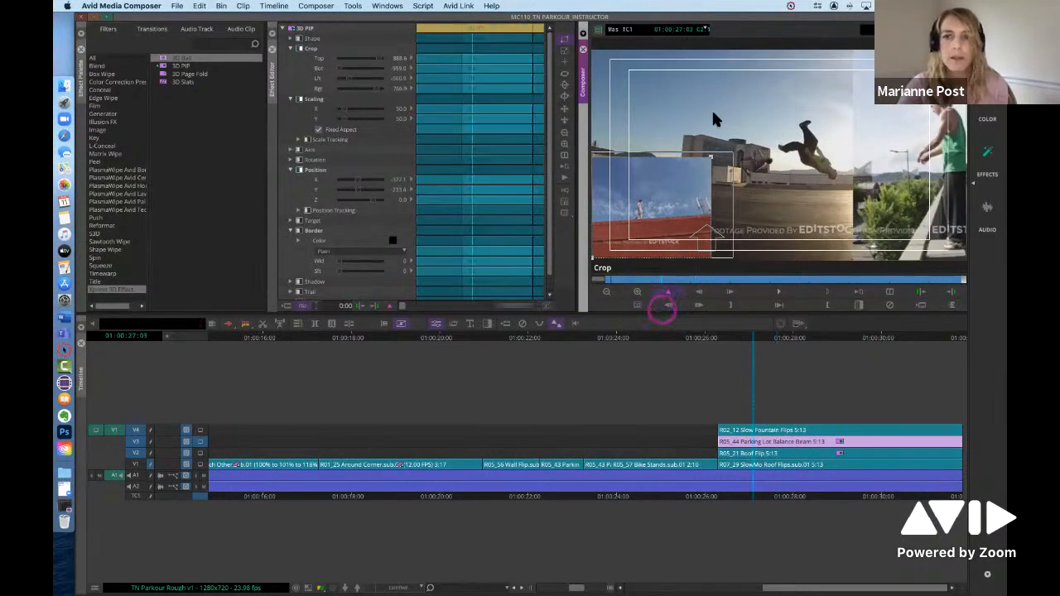
pyautogui.moveTo(717, 169); pyautogui.dragTo(719, 157)
pyautogui.click(661, 285)
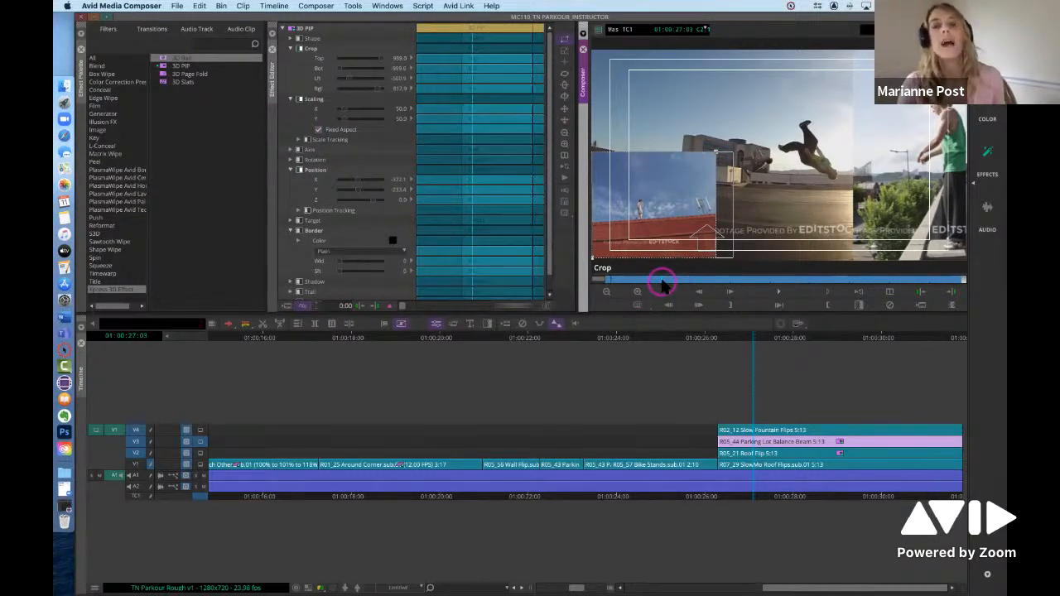
# - Give the Parking Lot Balance Beam picture a white border with a width of about 20
pyautogui.click(355, 166)
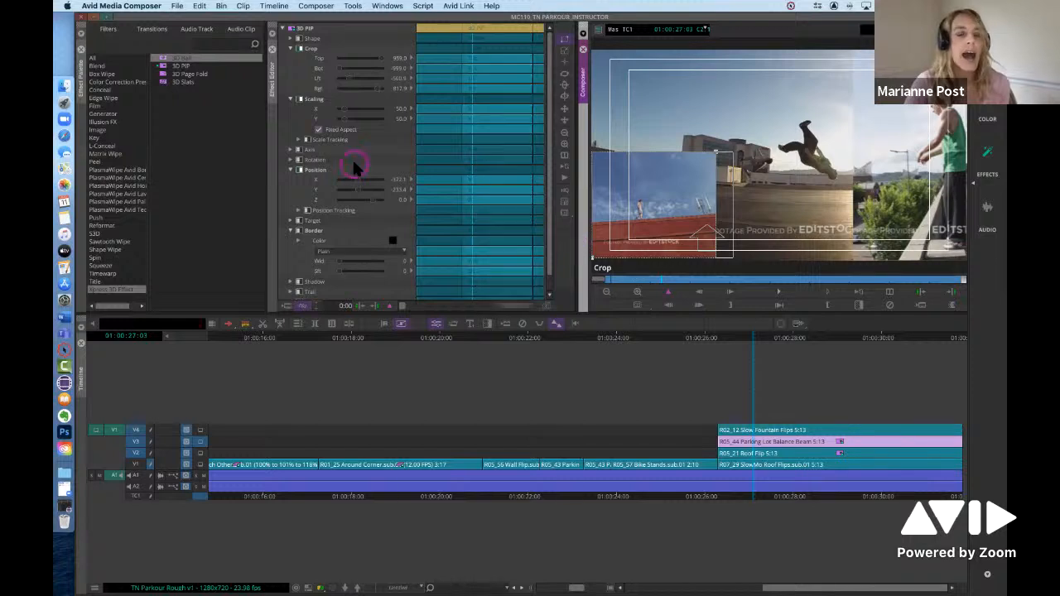
pyautogui.click(345, 199)
pyautogui.click(349, 261)
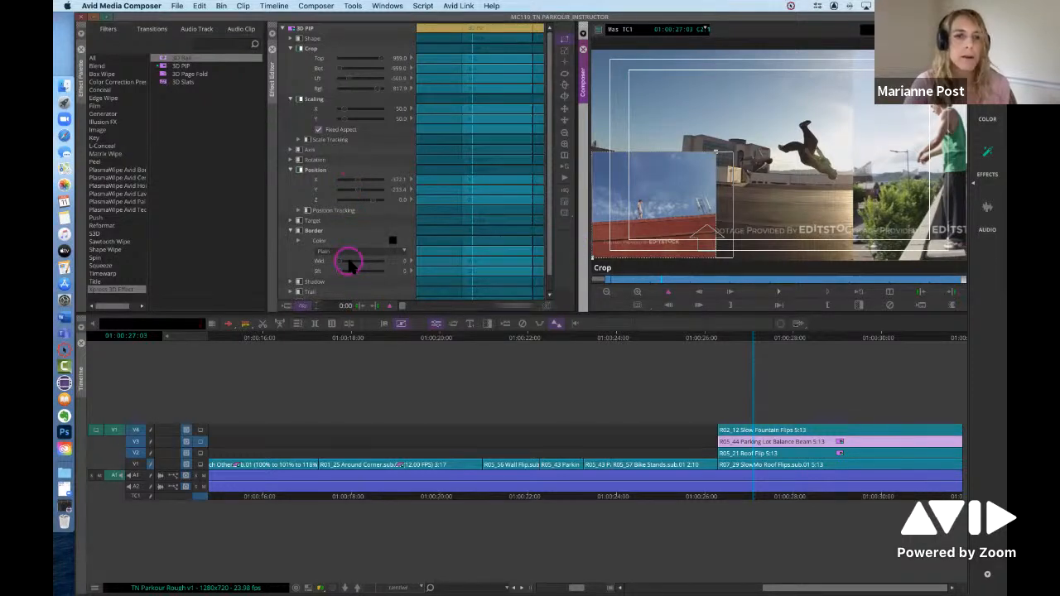
pyautogui.click(342, 261)
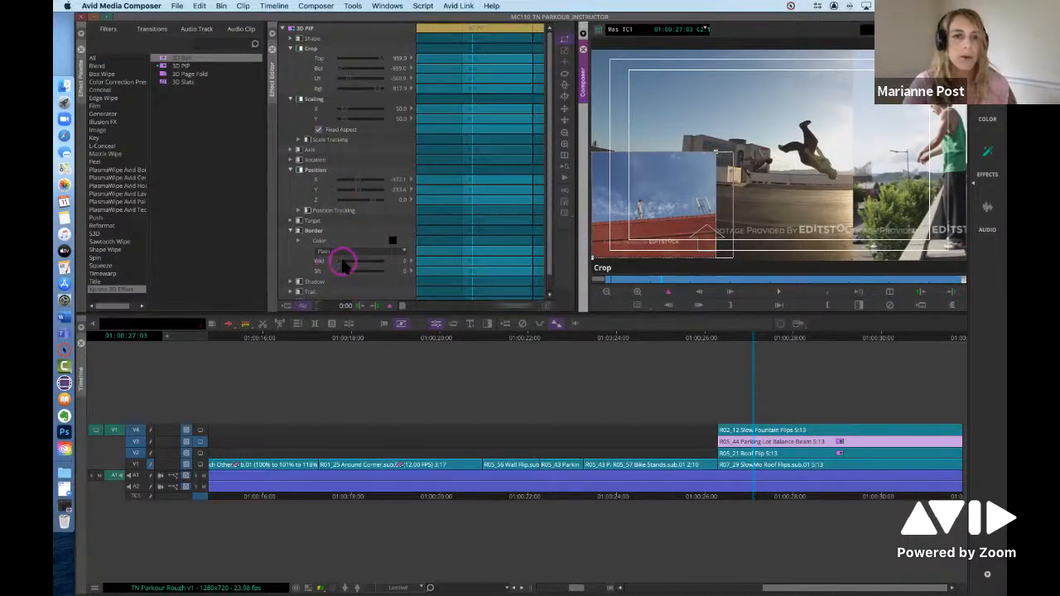
pyautogui.moveTo(342, 261); pyautogui.dragTo(348, 263)
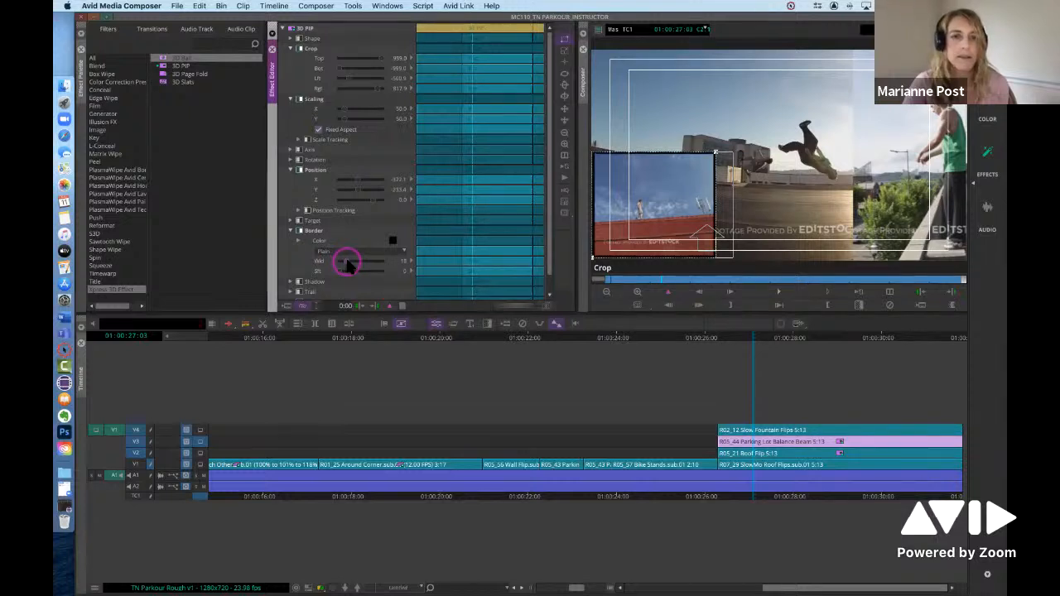
pyautogui.click(394, 240)
pyautogui.click(409, 341)
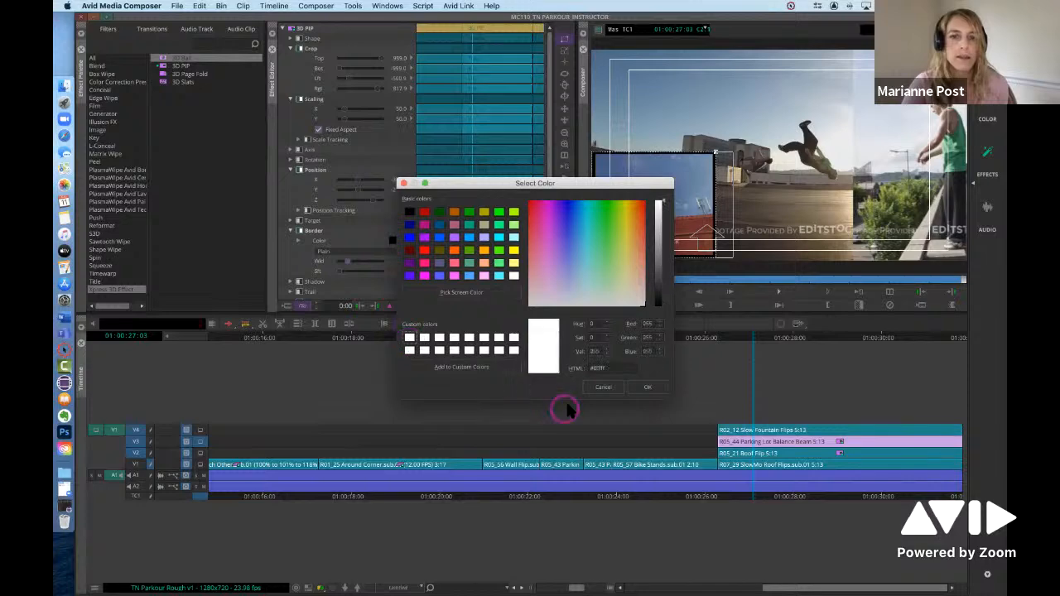
pyautogui.click(648, 387)
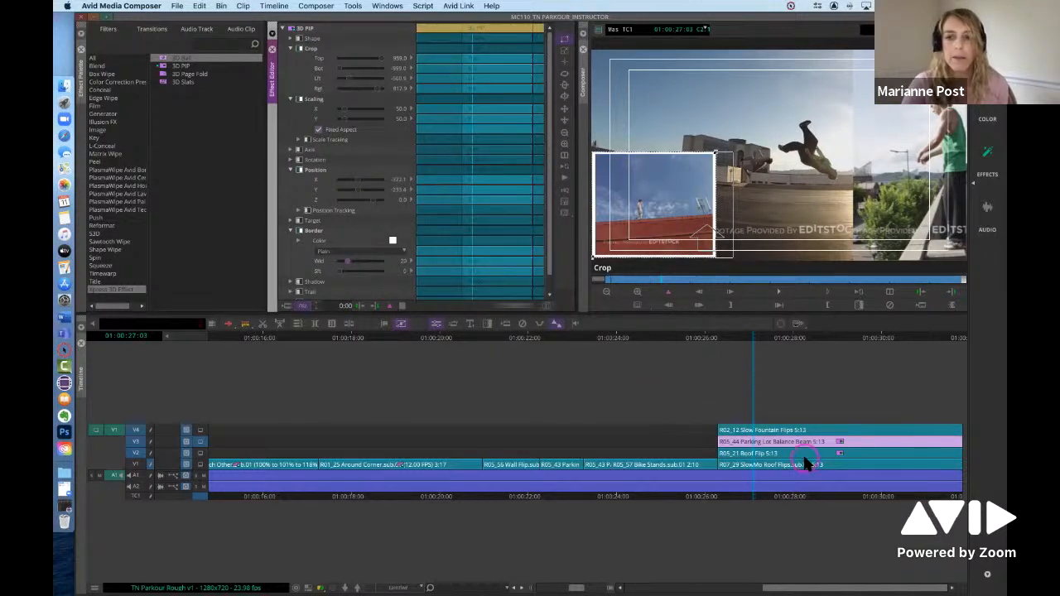
# - Give the Roof Flip picture on V2 a white border with a width of about 12 and scrub through the composite
pyautogui.click(803, 454)
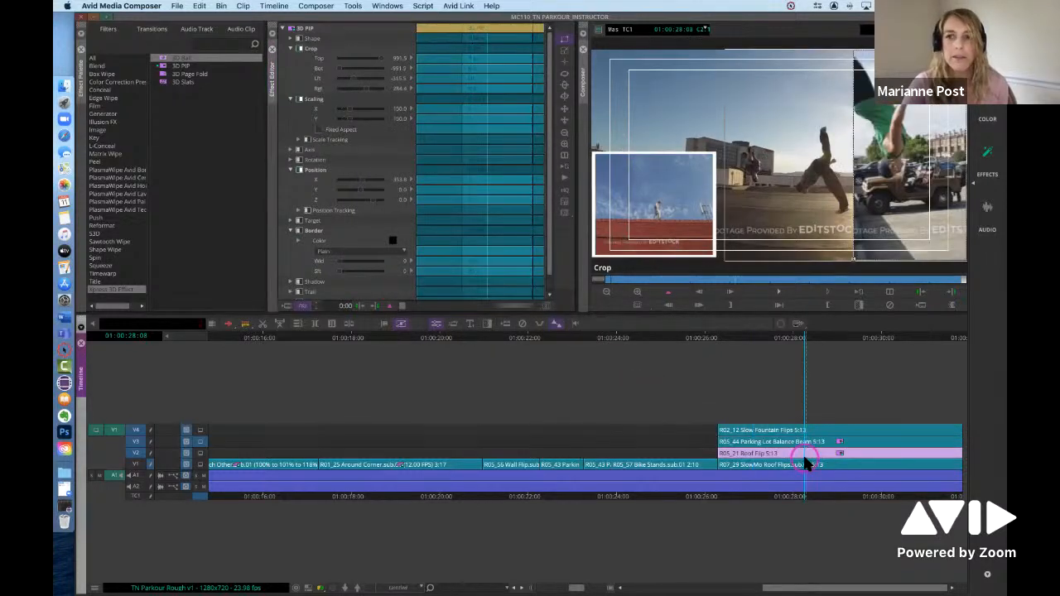
pyautogui.click(395, 239)
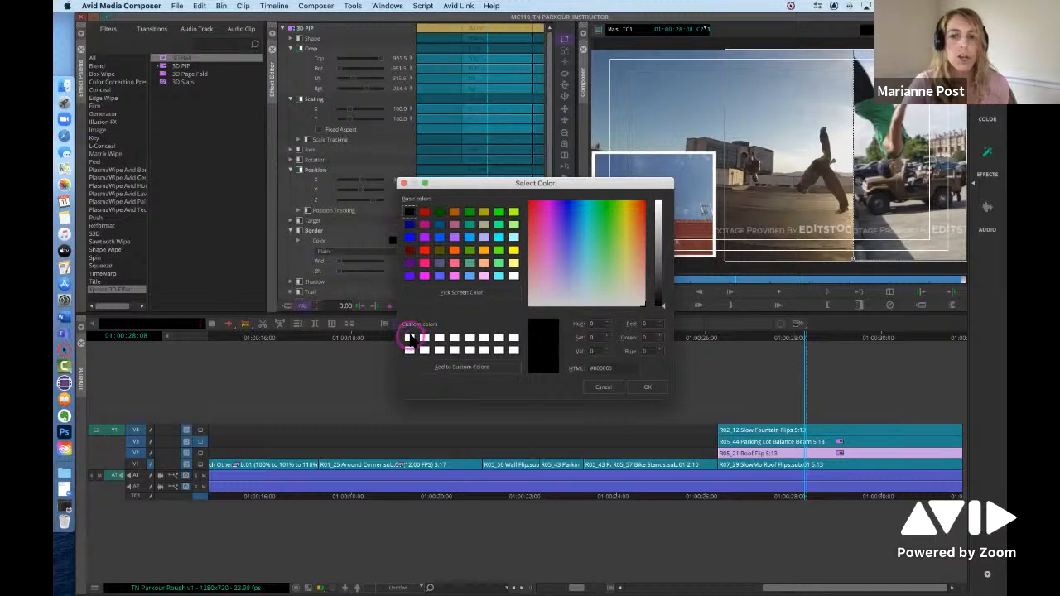
pyautogui.click(410, 340)
pyautogui.click(648, 387)
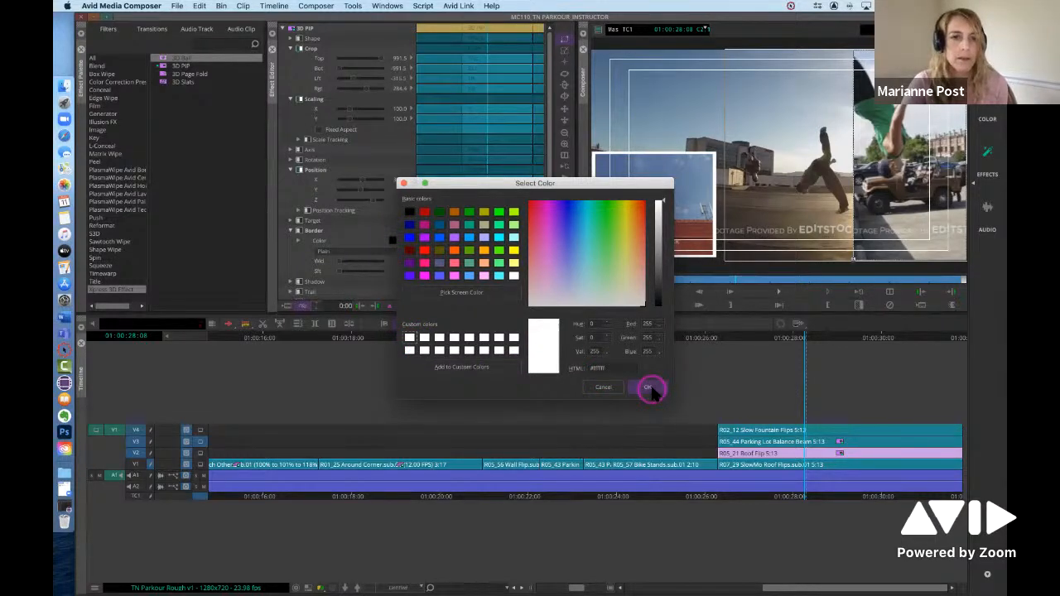
pyautogui.click(651, 388)
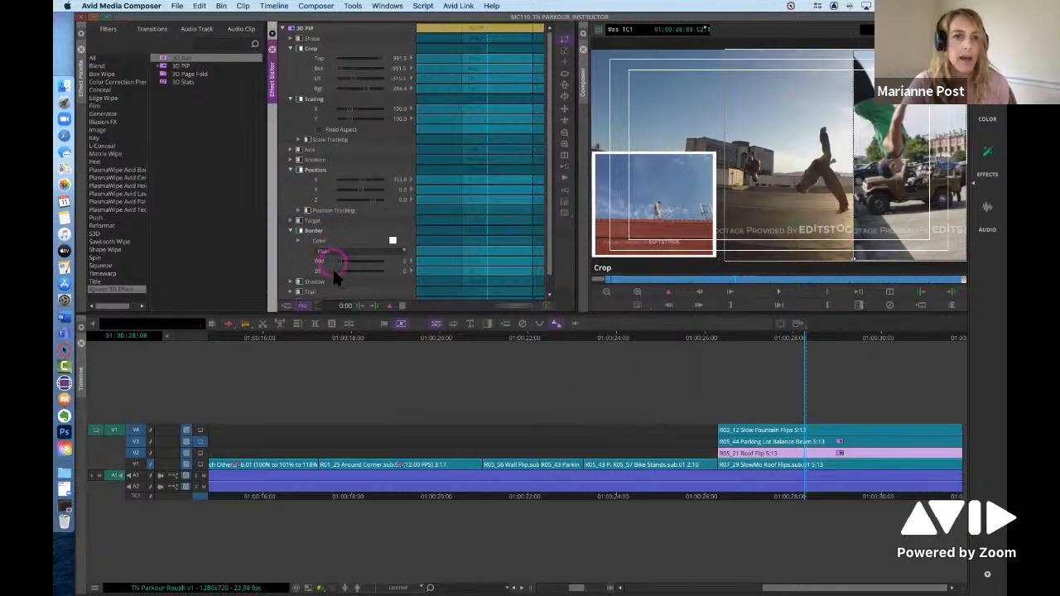
pyautogui.moveTo(342, 263); pyautogui.dragTo(340, 264)
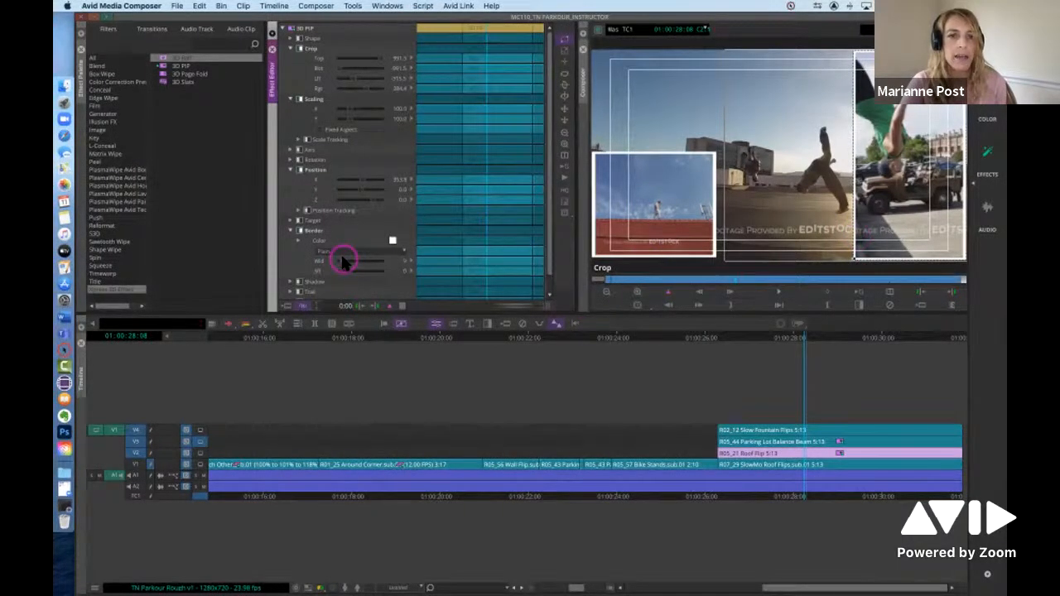
pyautogui.moveTo(345, 262); pyautogui.dragTo(350, 263)
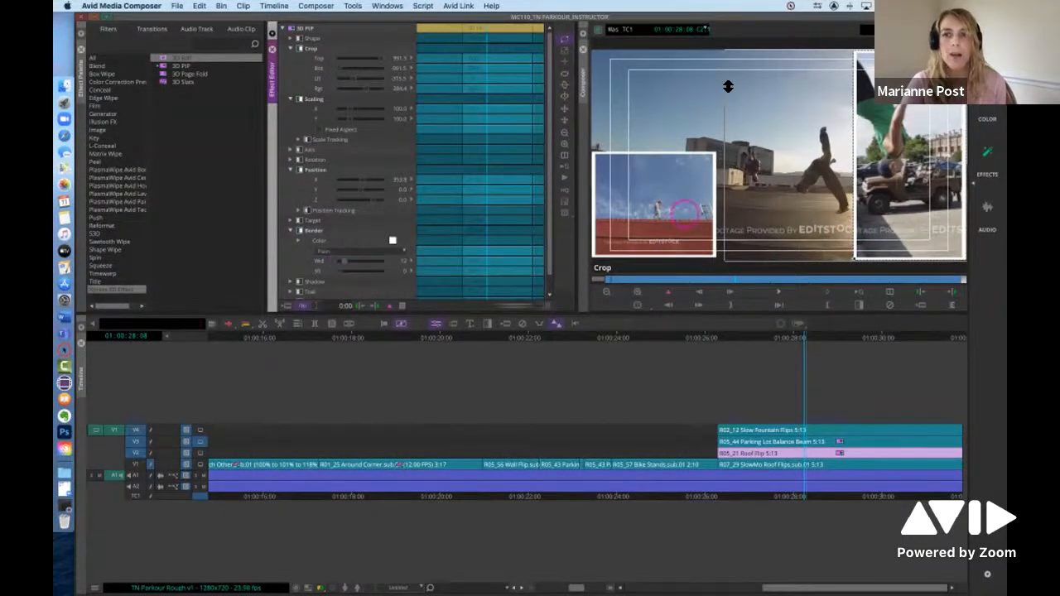
pyautogui.moveTo(734, 281); pyautogui.dragTo(758, 284)
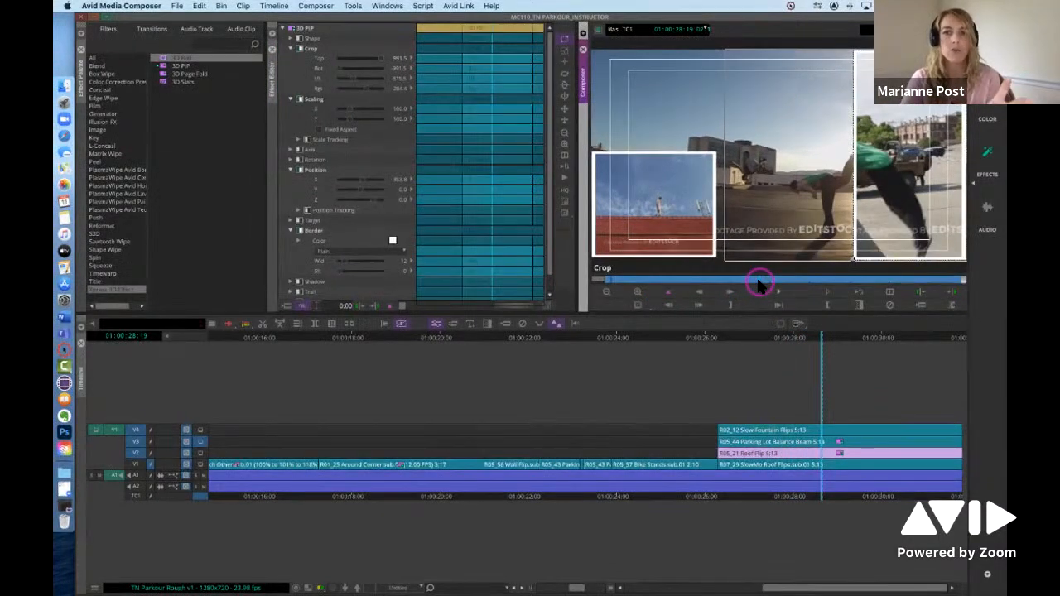
# - Select the Parking Lot Balance Beam clip, reopen its 3D PIP effect for editing, and park at 01:00:28:08
pyautogui.click(771, 500)
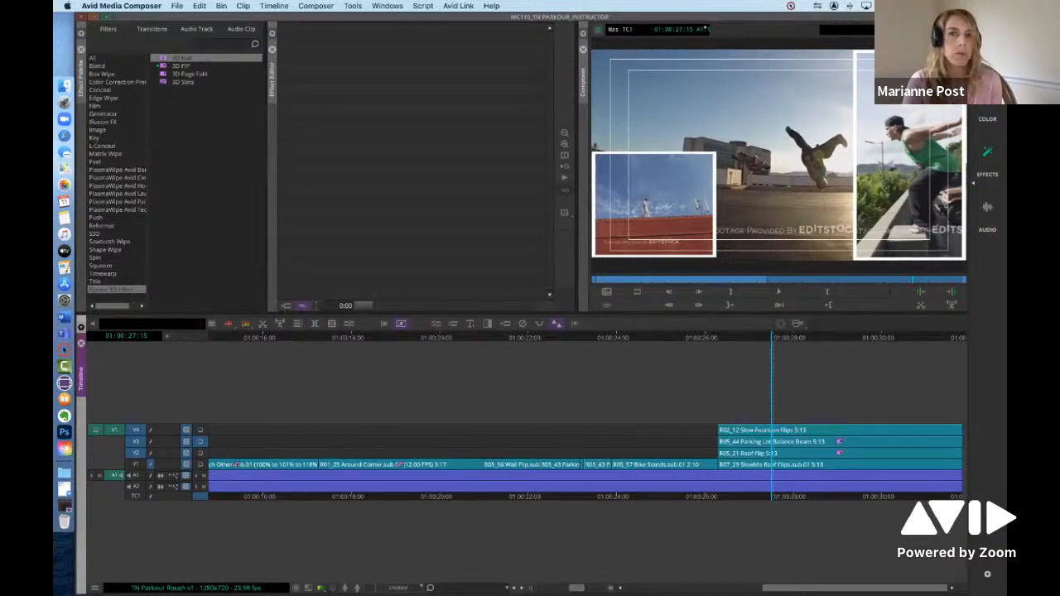
pyautogui.click(987, 153)
pyautogui.click(778, 441)
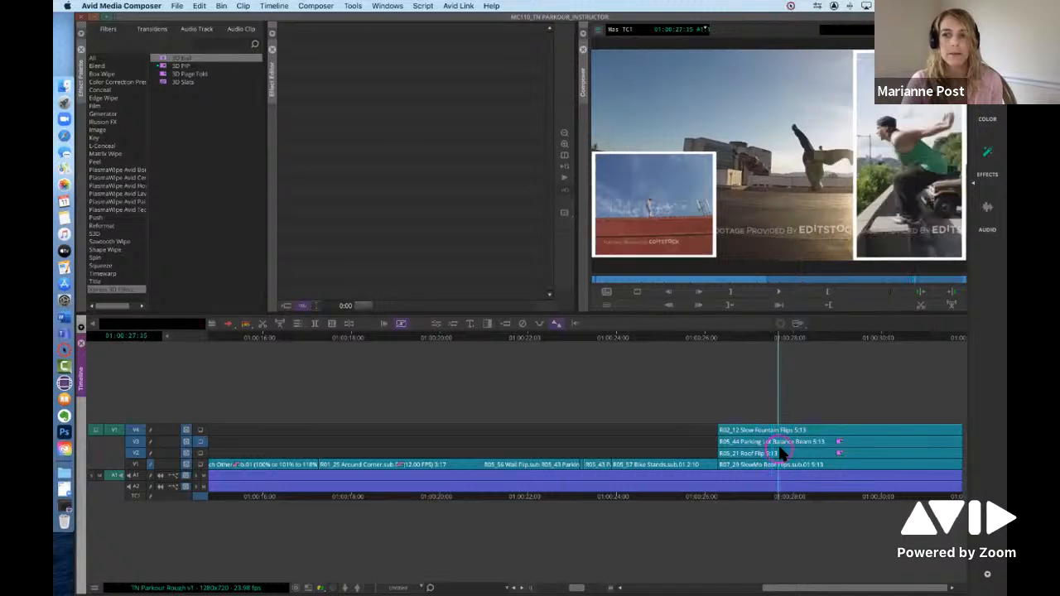
pyautogui.click(437, 323)
pyautogui.moveTo(682, 287); pyautogui.dragTo(710, 286)
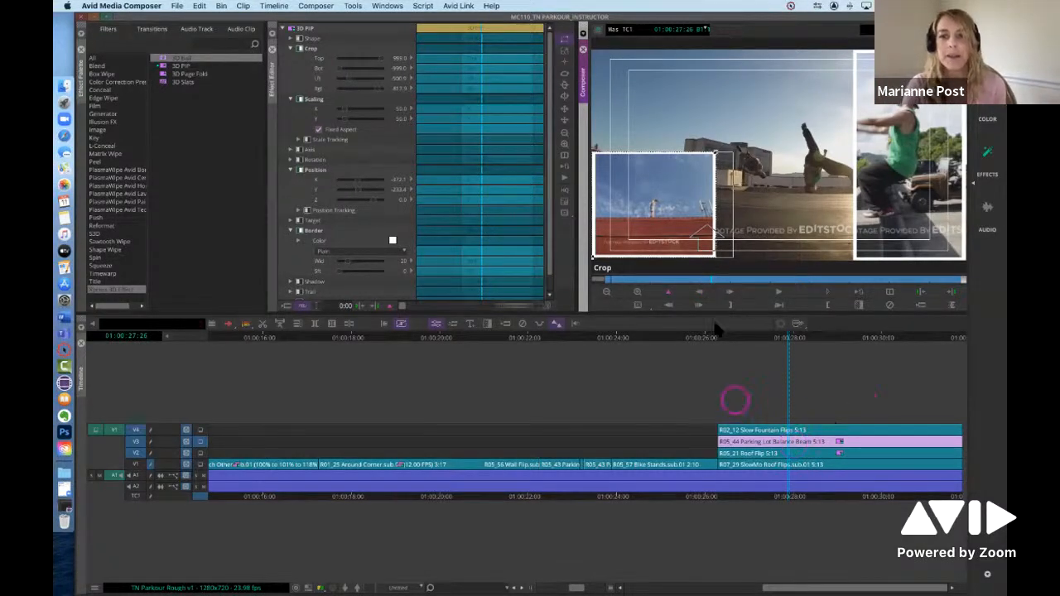
pyautogui.moveTo(710, 281); pyautogui.dragTo(733, 294)
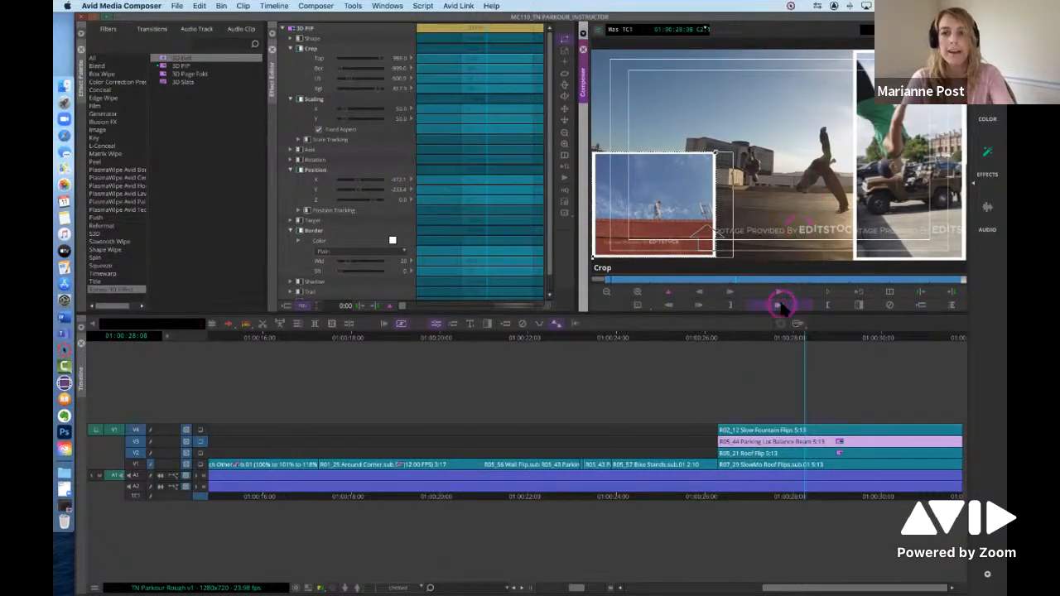
# - Monitor V4 and copy the Parking Lot Balance Beam clip's 3D PIP effect onto the Slow Fountain Flips clip
pyautogui.click(684, 242)
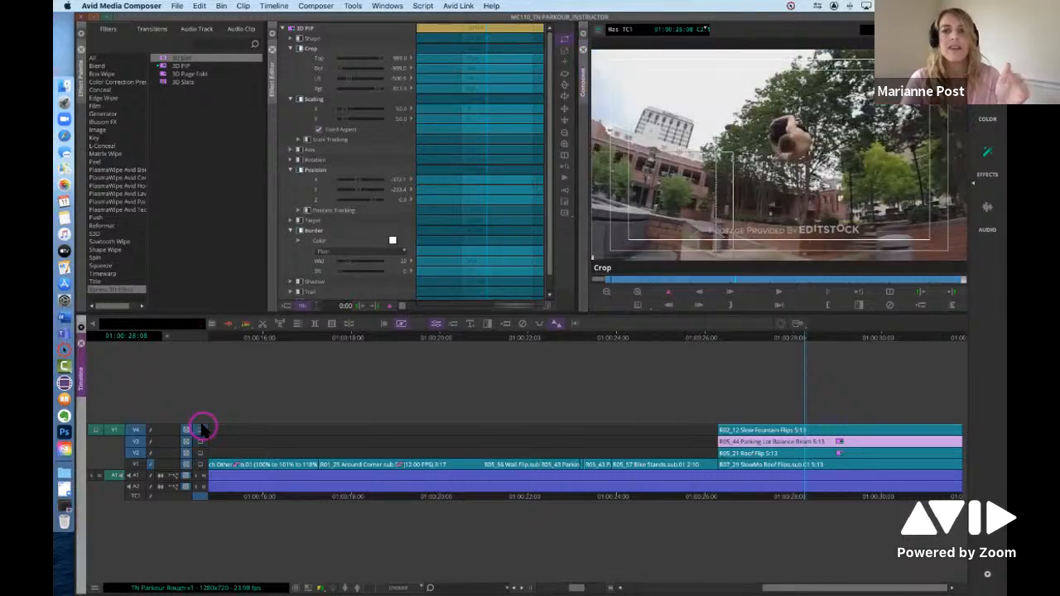
pyautogui.click(715, 234)
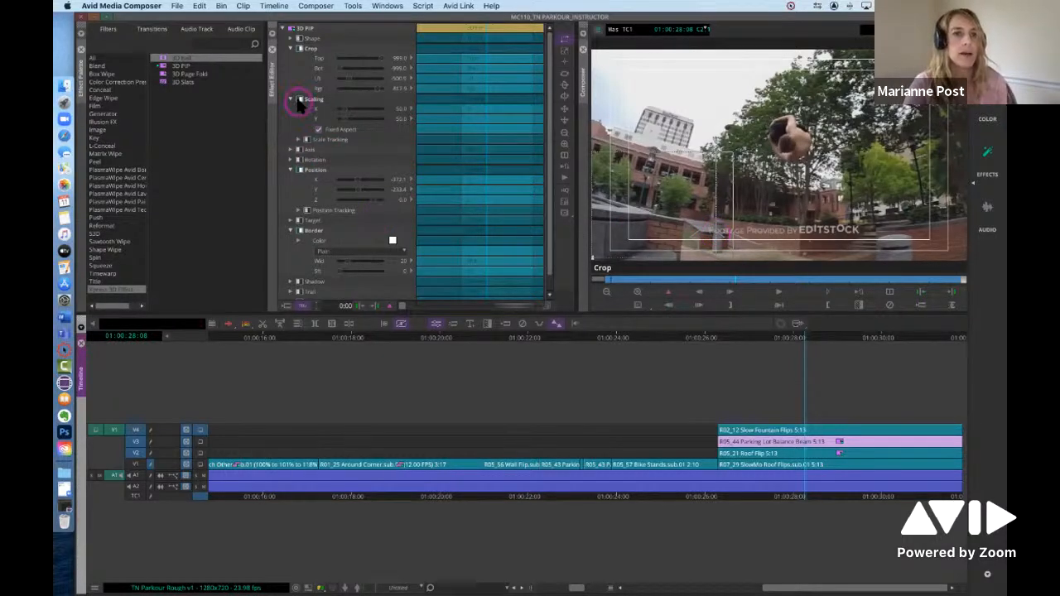
pyautogui.click(303, 52)
pyautogui.click(296, 33)
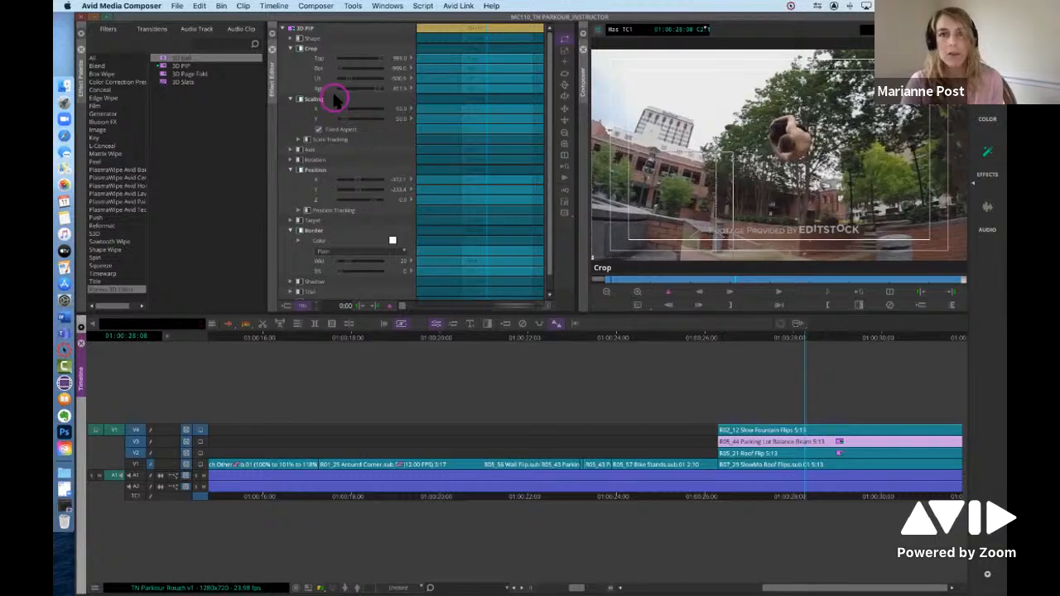
pyautogui.click(296, 38)
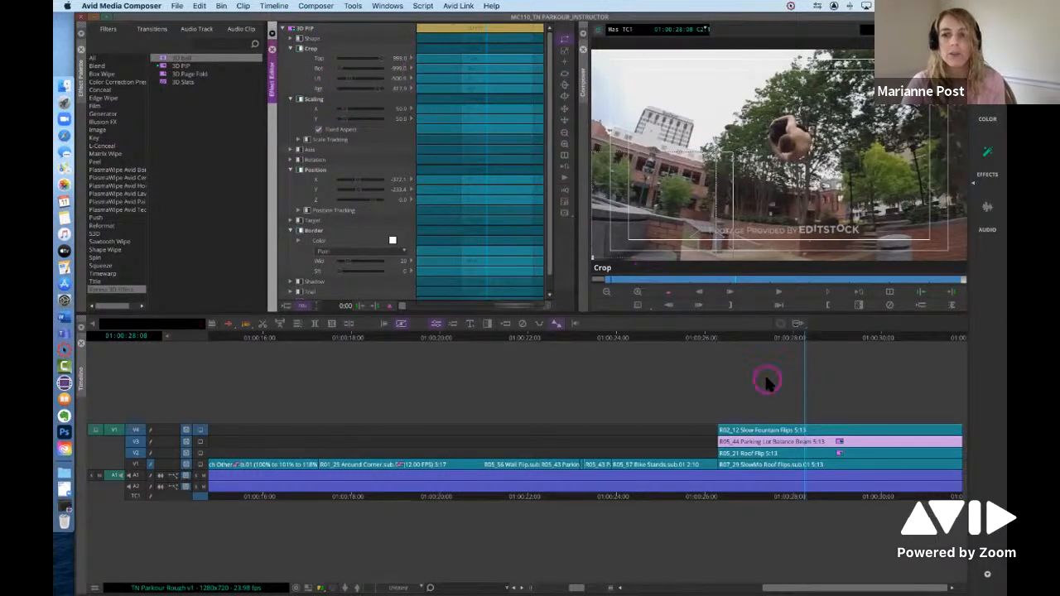
pyautogui.click(775, 430)
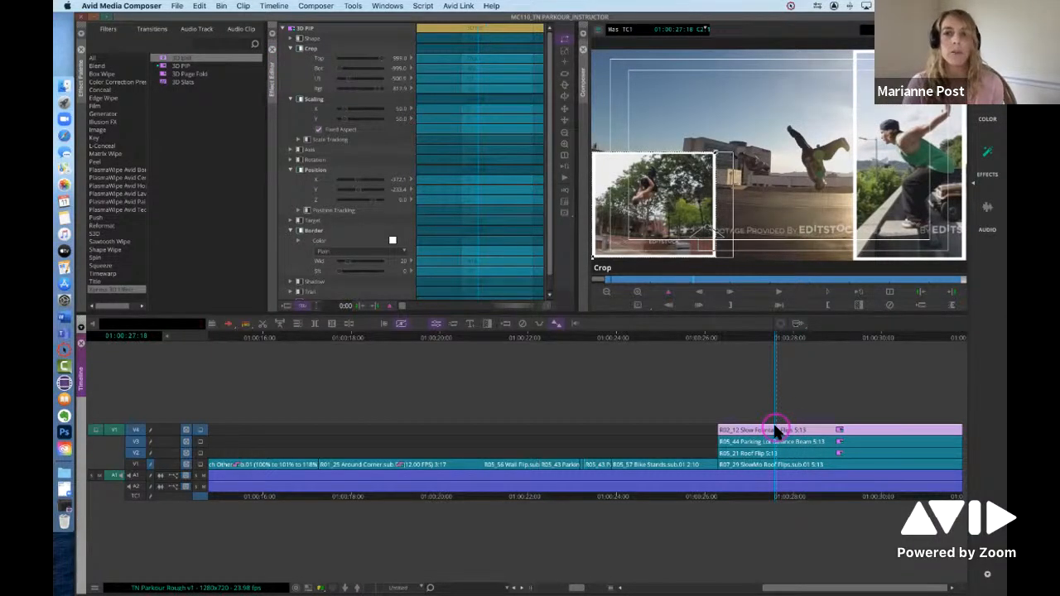
pyautogui.click(201, 441)
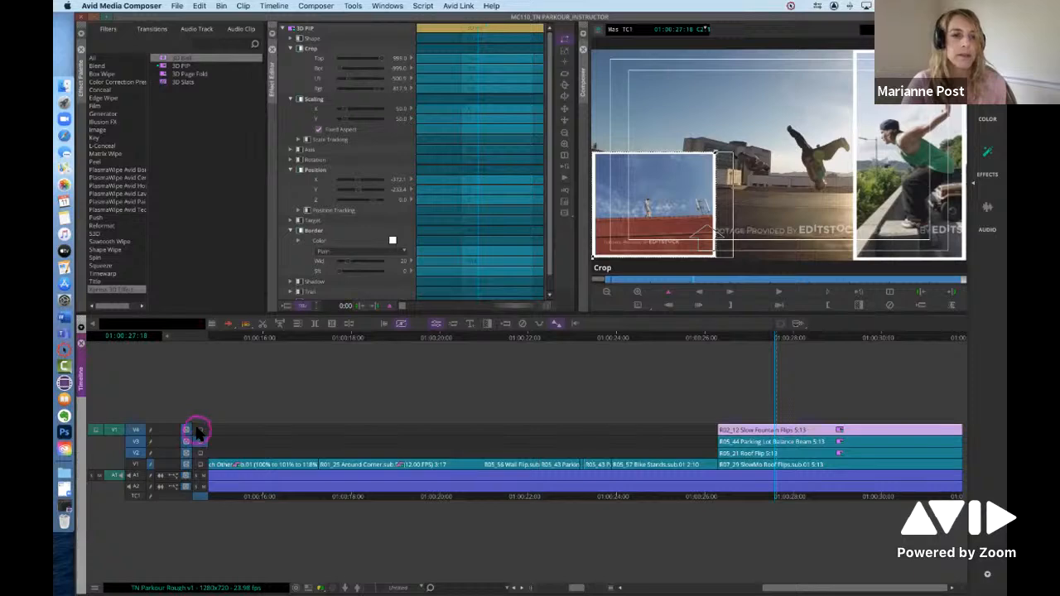
pyautogui.click(198, 431)
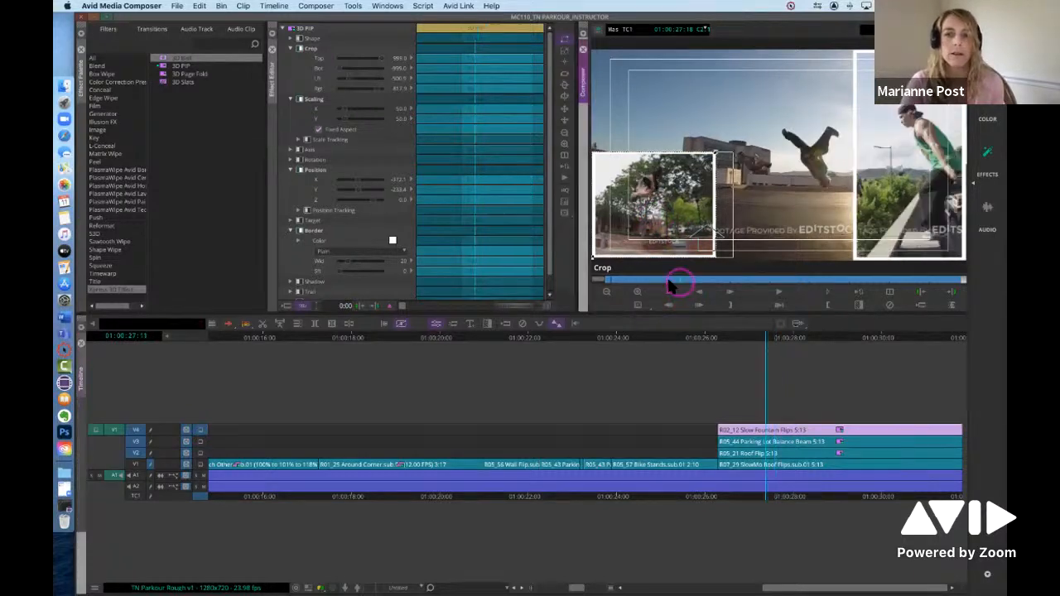
# - Move the Slow Fountain Flips picture to the frame's upper-left corner, directly above the balance beam picture, and check the layout
pyautogui.moveTo(679, 284); pyautogui.dragTo(646, 289)
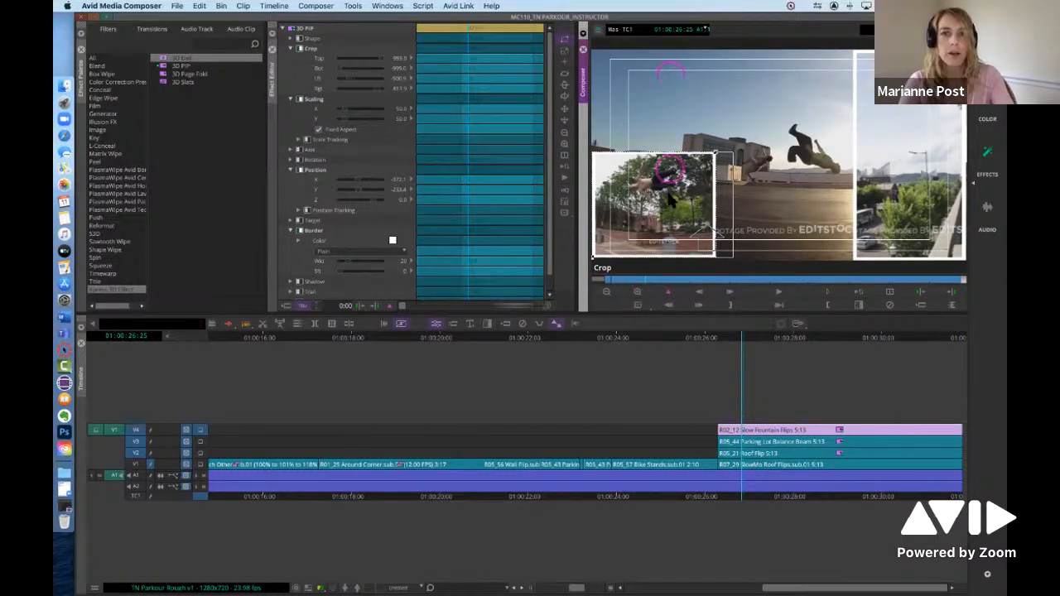
pyautogui.moveTo(670, 196); pyautogui.dragTo(661, 94)
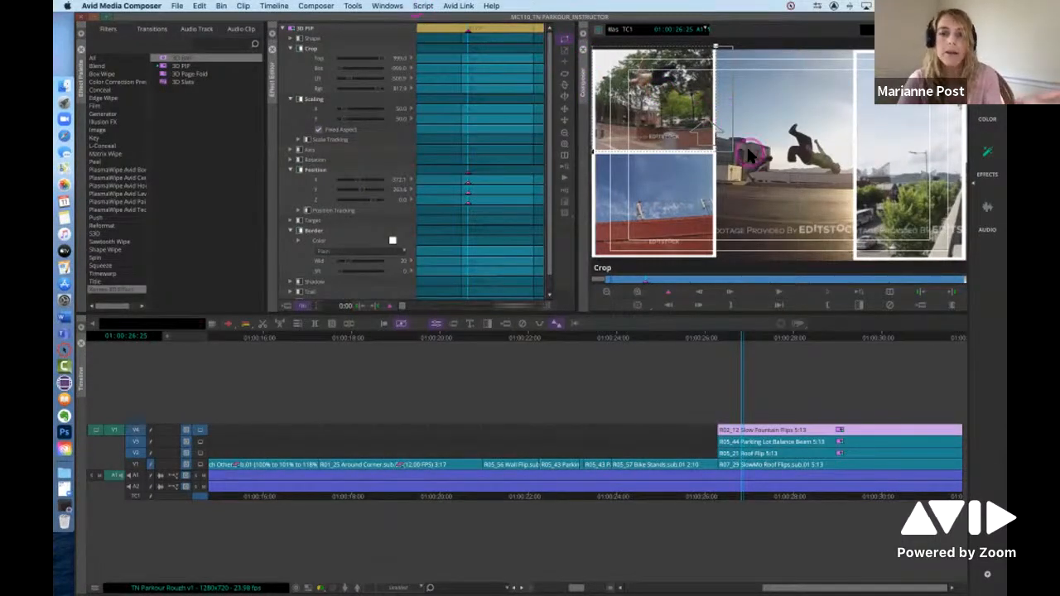
pyautogui.click(824, 495)
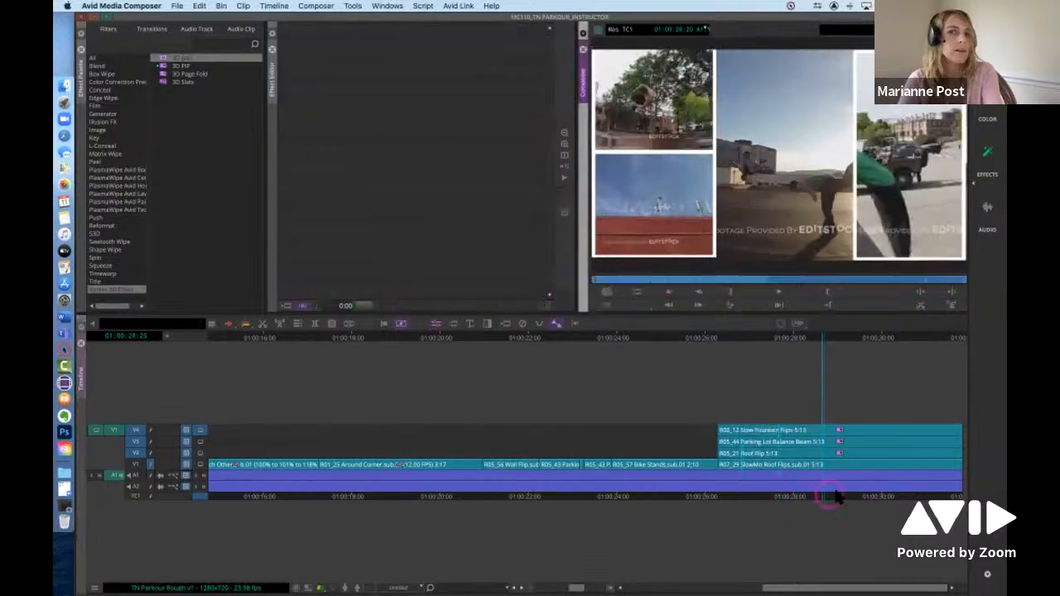
pyautogui.click(839, 496)
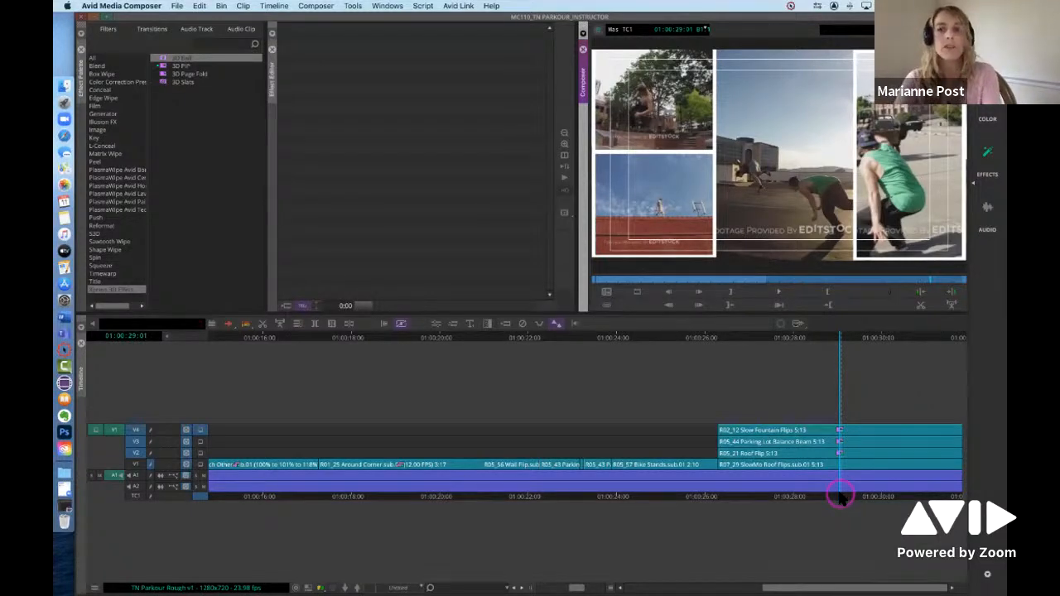
# - Reopen the Slow Fountain Flips effect and remove its position keyframe at 01:00:26:25
pyautogui.click(429, 323)
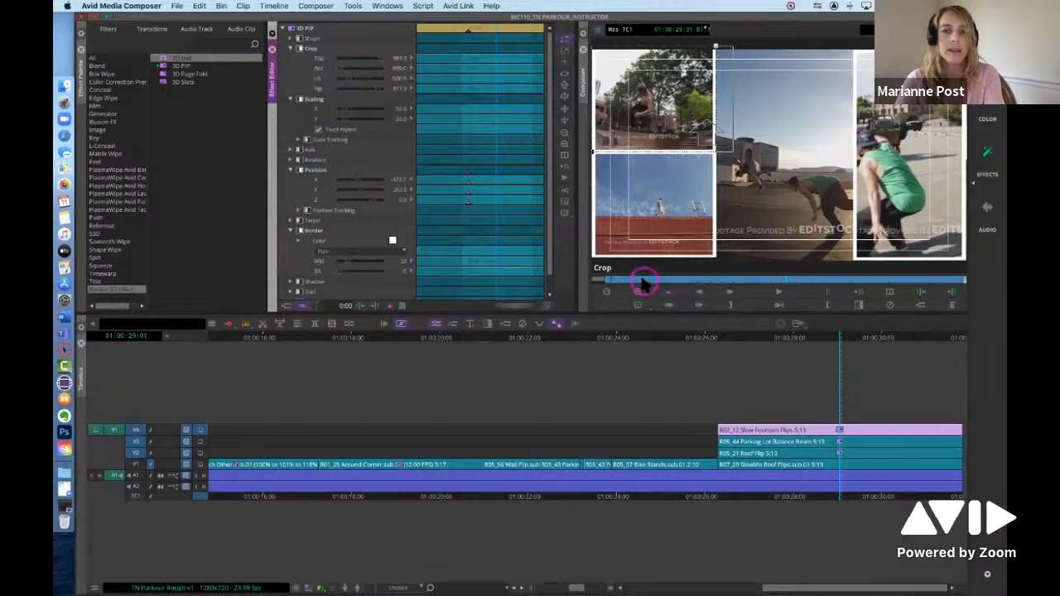
pyautogui.click(644, 284)
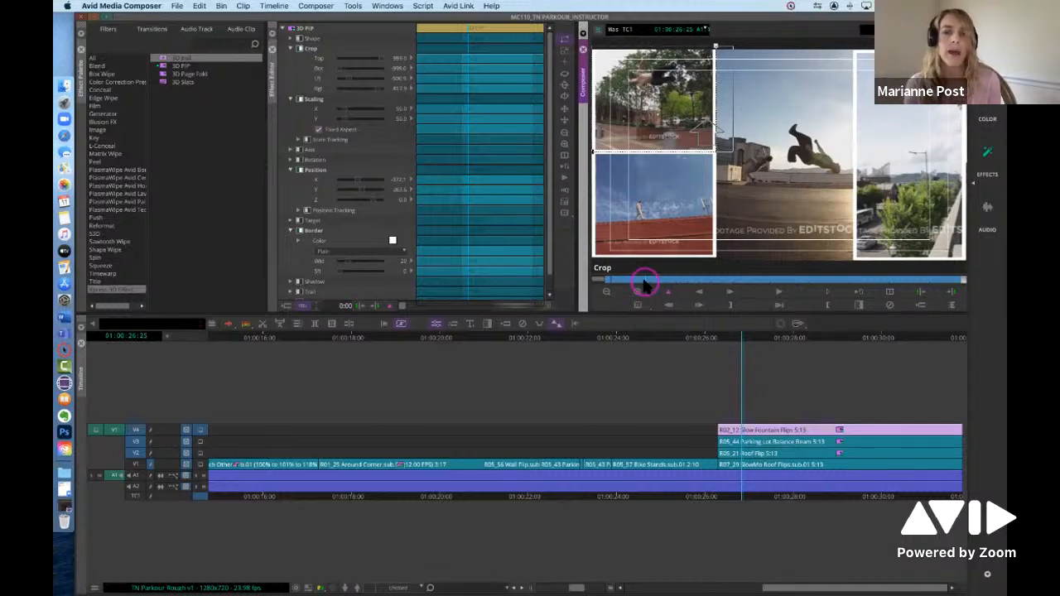
pyautogui.moveTo(644, 284); pyautogui.dragTo(679, 280)
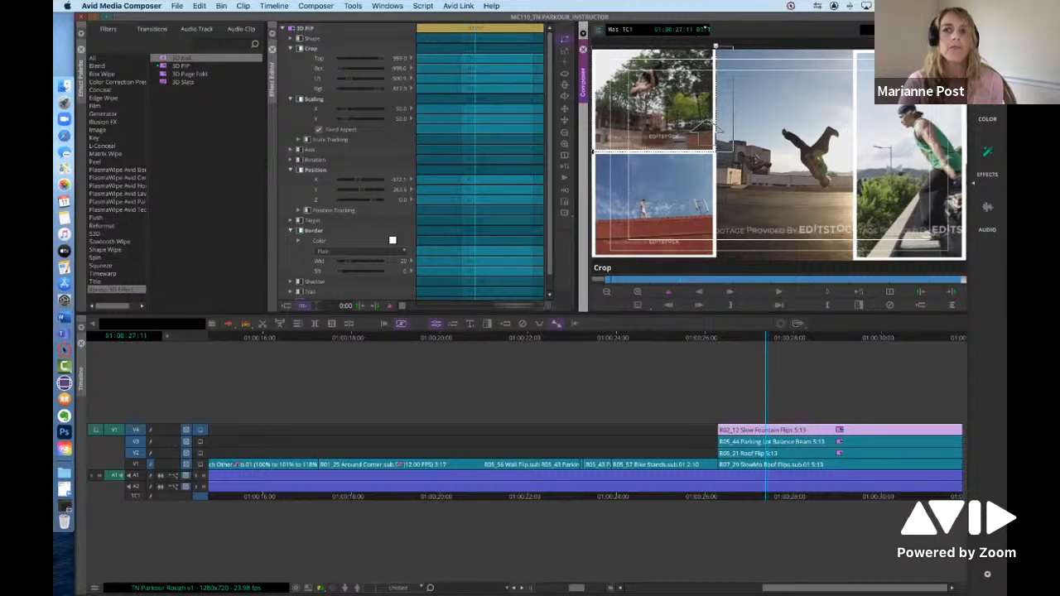
# - Add a keyframe on all Slow Fountain Flips effect parameters at 01:00:27:29
pyautogui.press('Left')
pyautogui.press('Left')
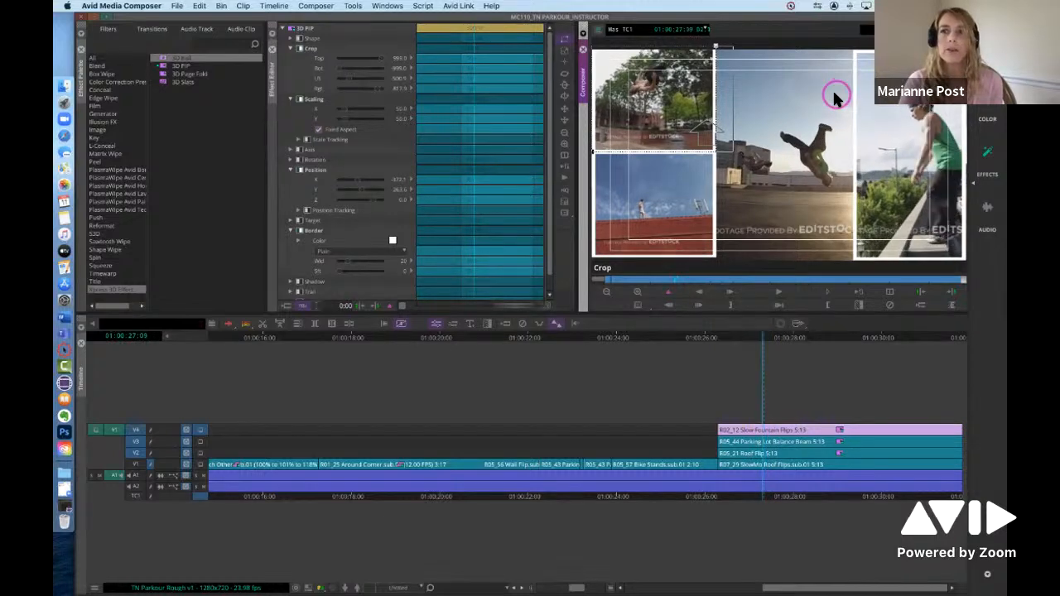
pyautogui.click(684, 282)
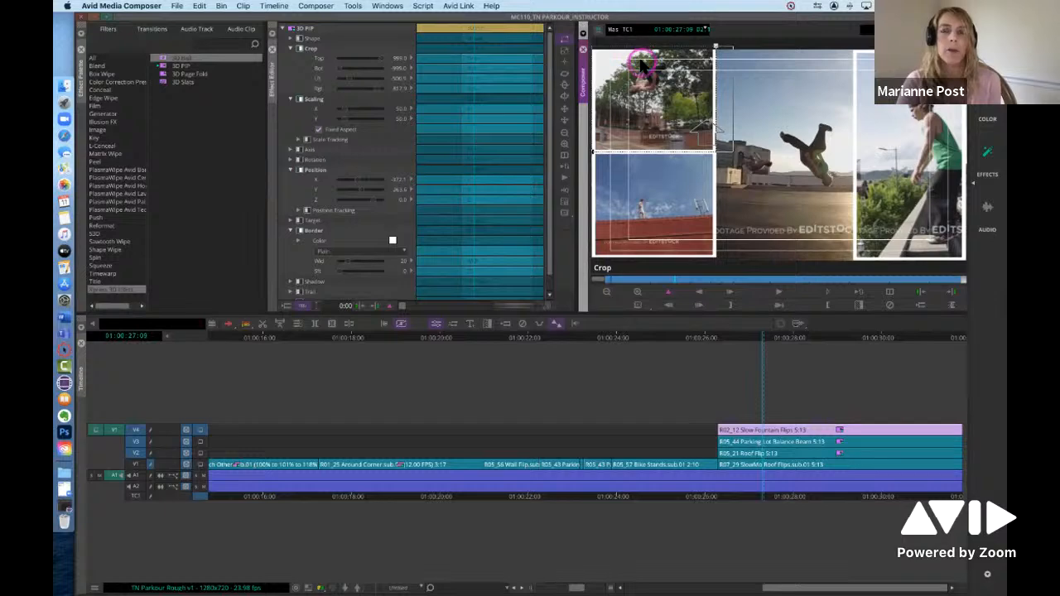
pyautogui.click(868, 57)
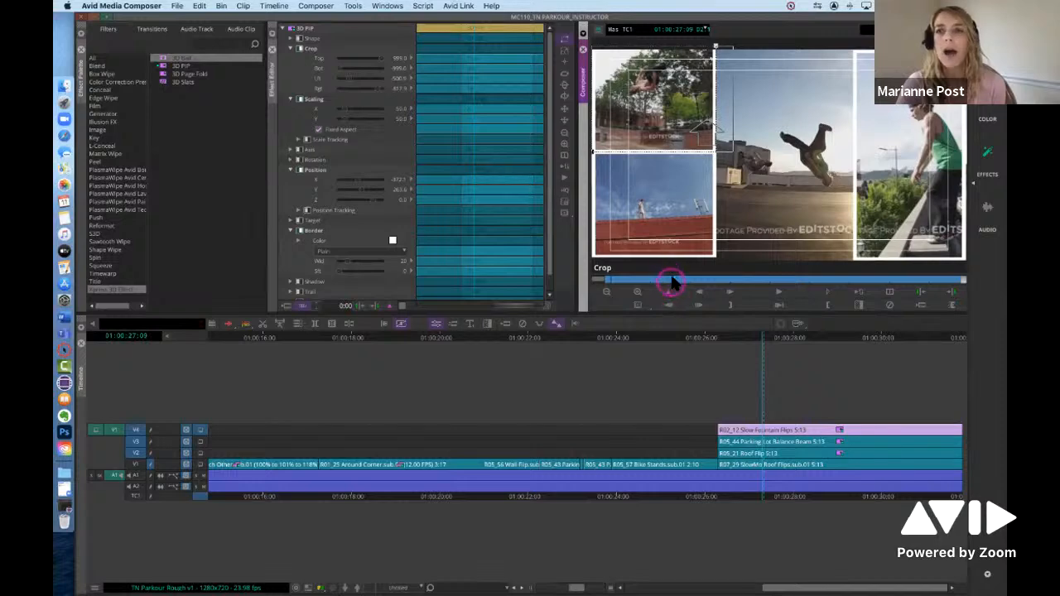
pyautogui.moveTo(677, 283); pyautogui.dragTo(718, 278)
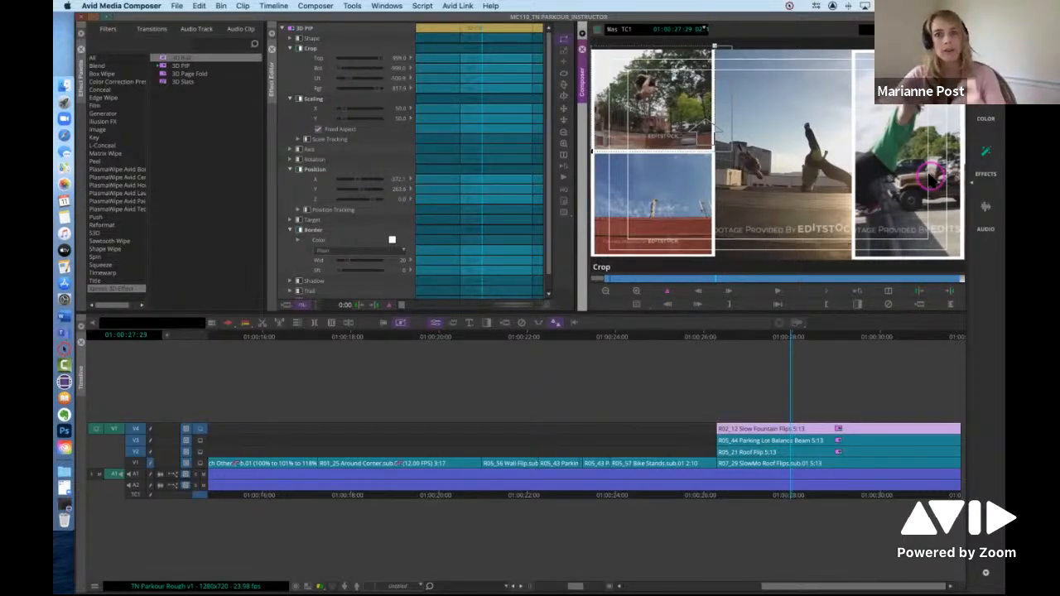
pyautogui.click(667, 291)
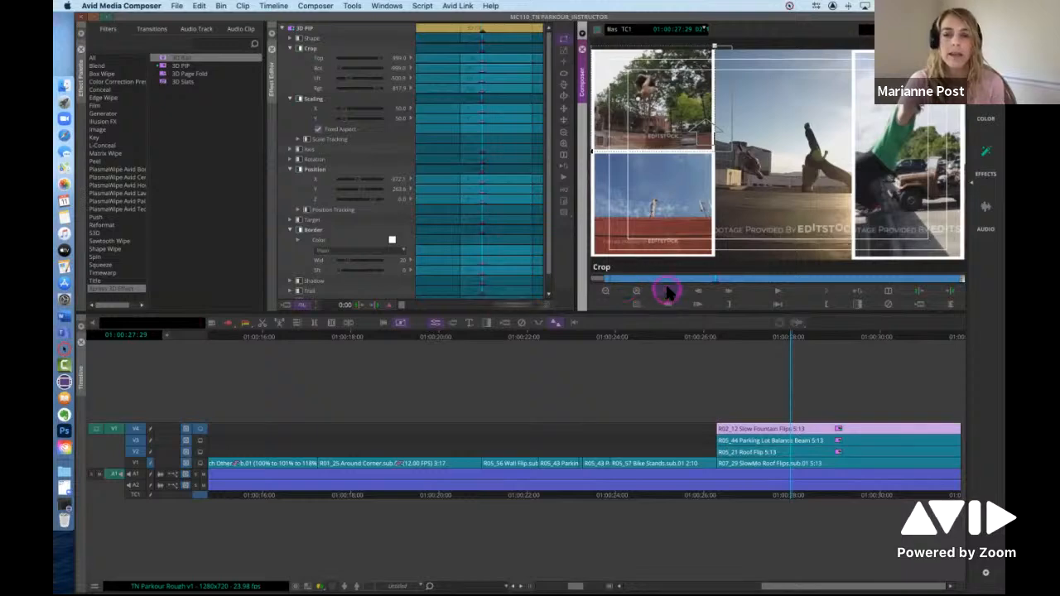
# - Add matching keyframes at 01:00:27:29 to the 3D PIP effects on the Parking Lot Balance Beam and Roof Flip clips
pyautogui.click(789, 438)
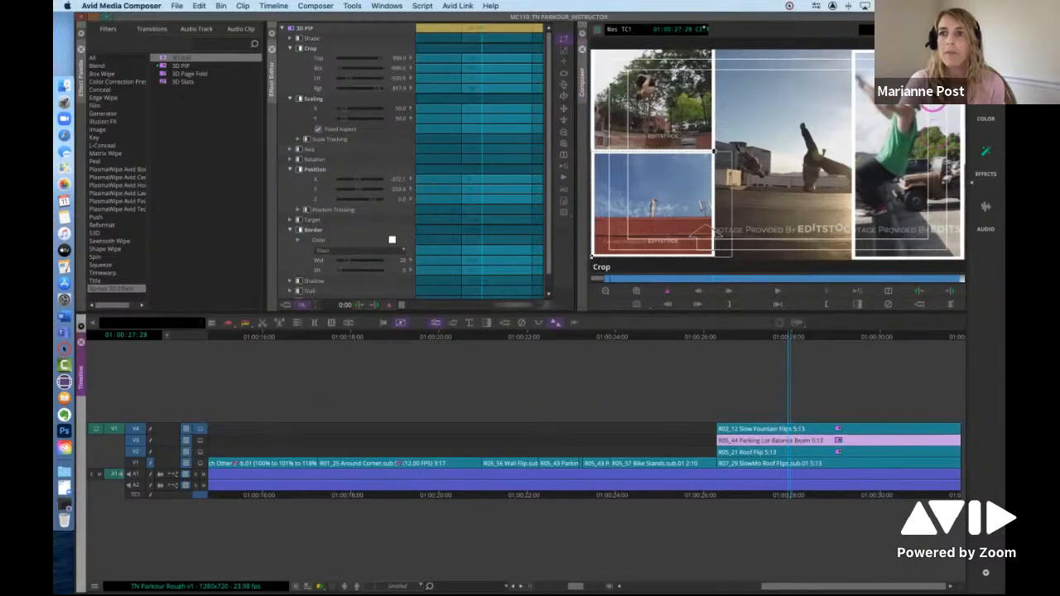
pyautogui.press('Right')
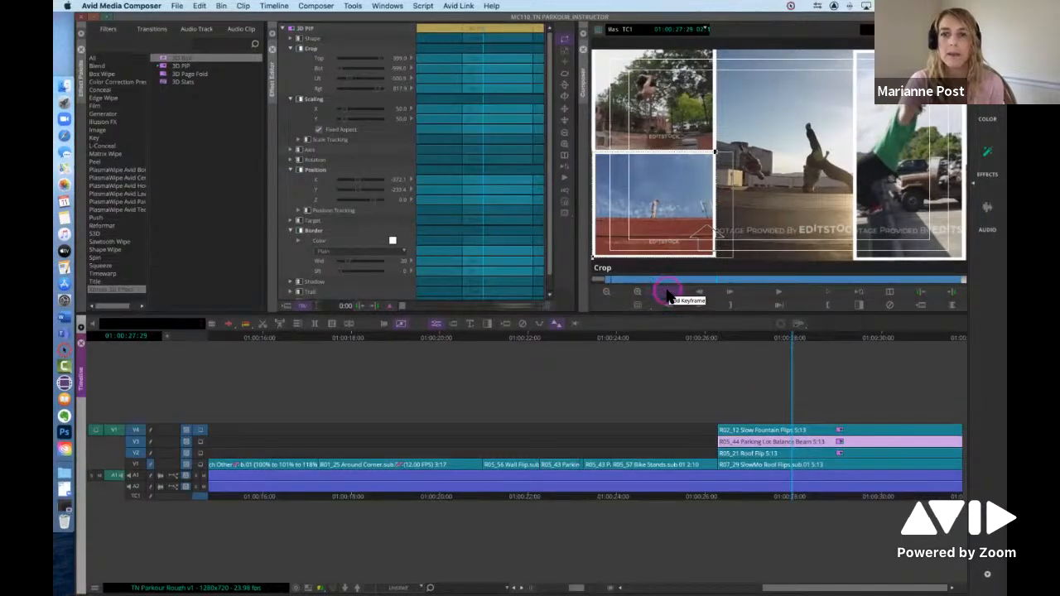
pyautogui.click(667, 292)
pyautogui.click(790, 454)
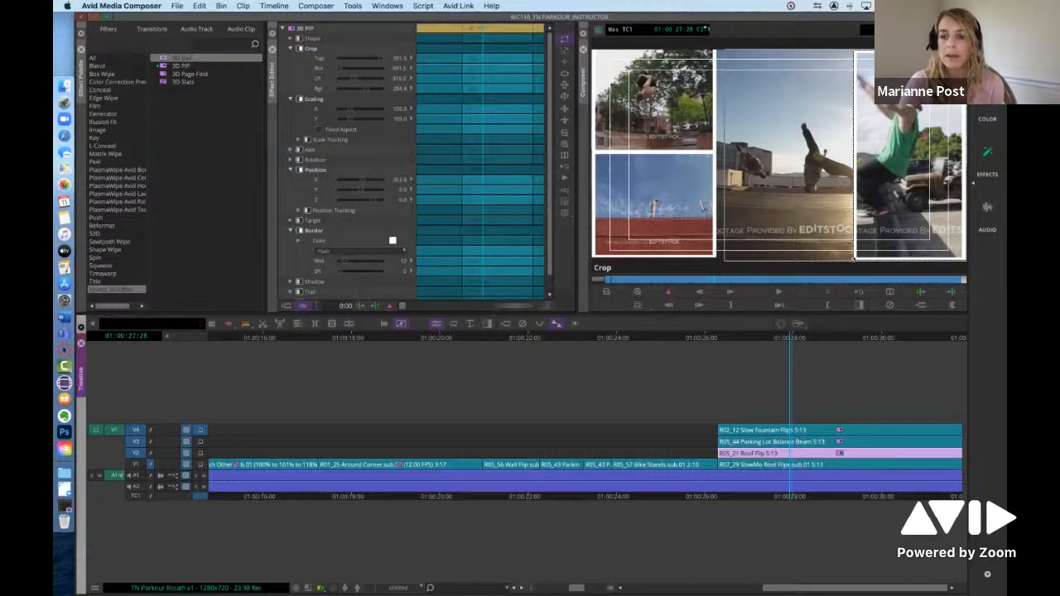
pyautogui.press('Right')
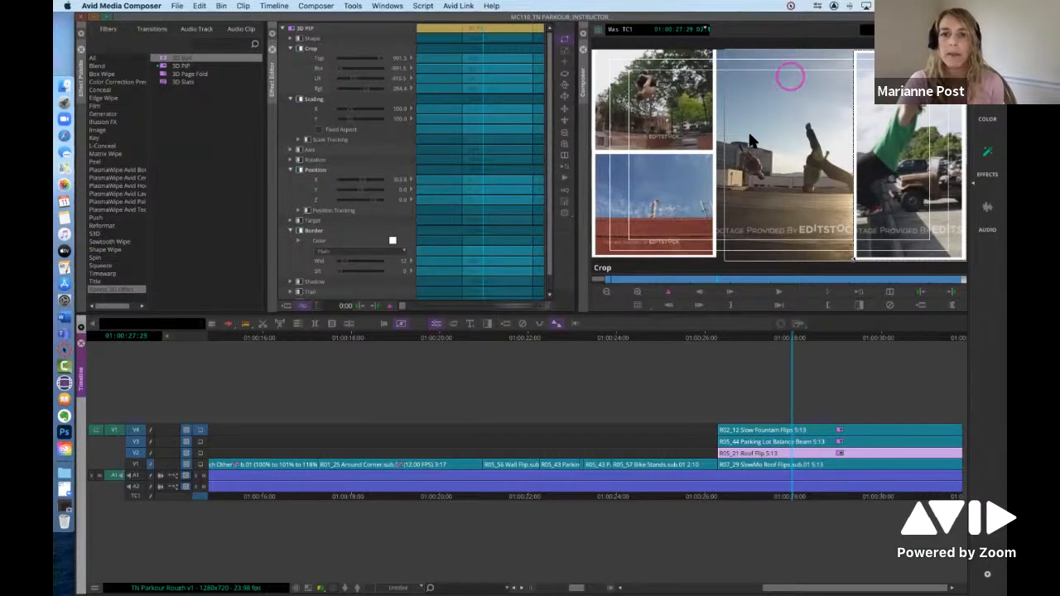
pyautogui.click(670, 290)
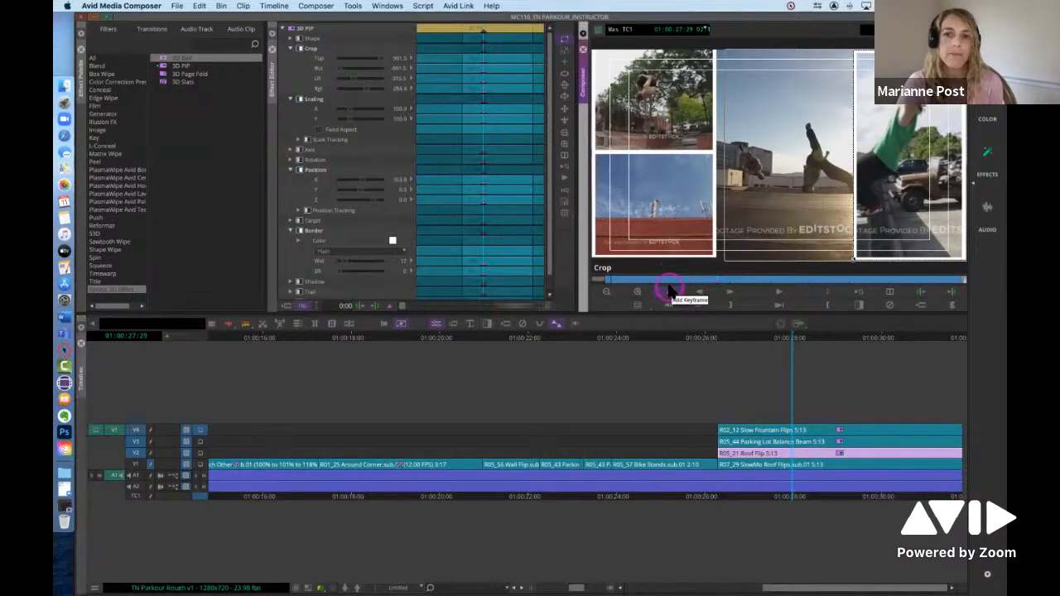
# - Move the Slow Fountain Flips picture down over the balance beam picture in the frame's lower-left corner at 01:00:27:09
pyautogui.click(789, 430)
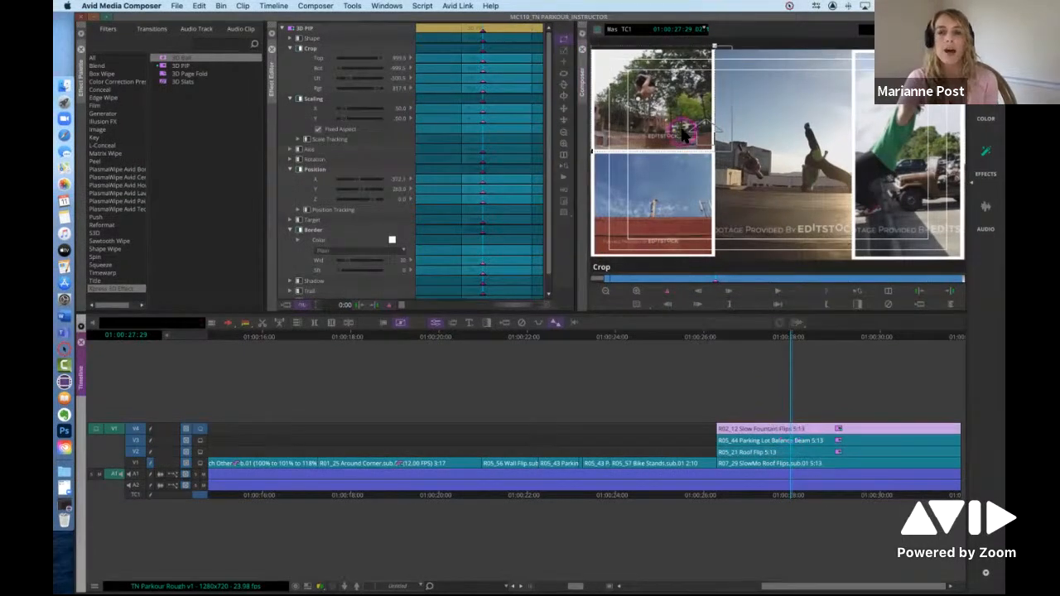
pyautogui.click(696, 280)
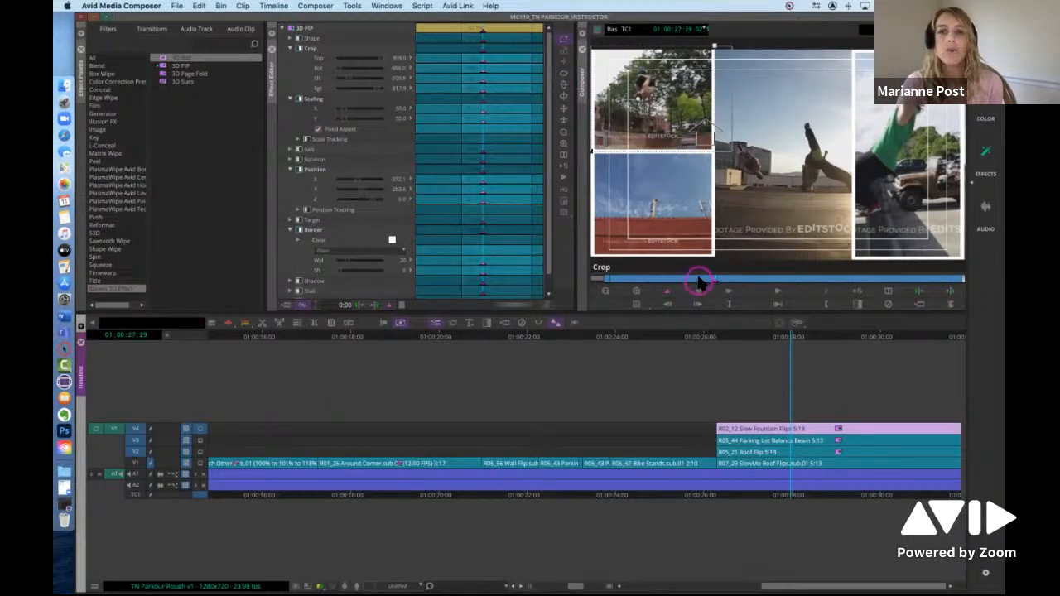
pyautogui.moveTo(698, 282); pyautogui.dragTo(673, 282)
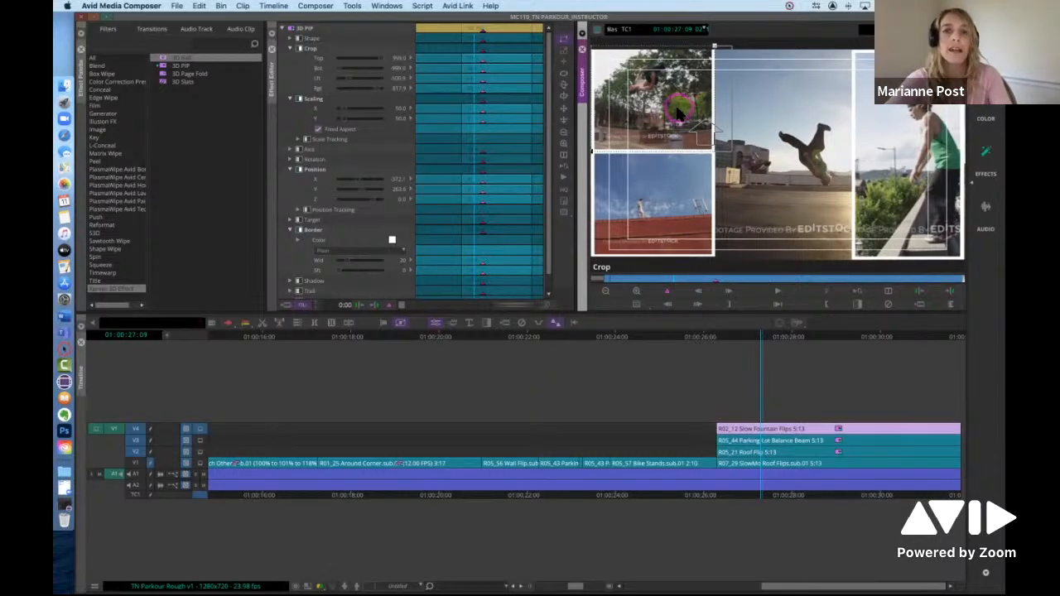
pyautogui.moveTo(678, 112); pyautogui.dragTo(684, 215)
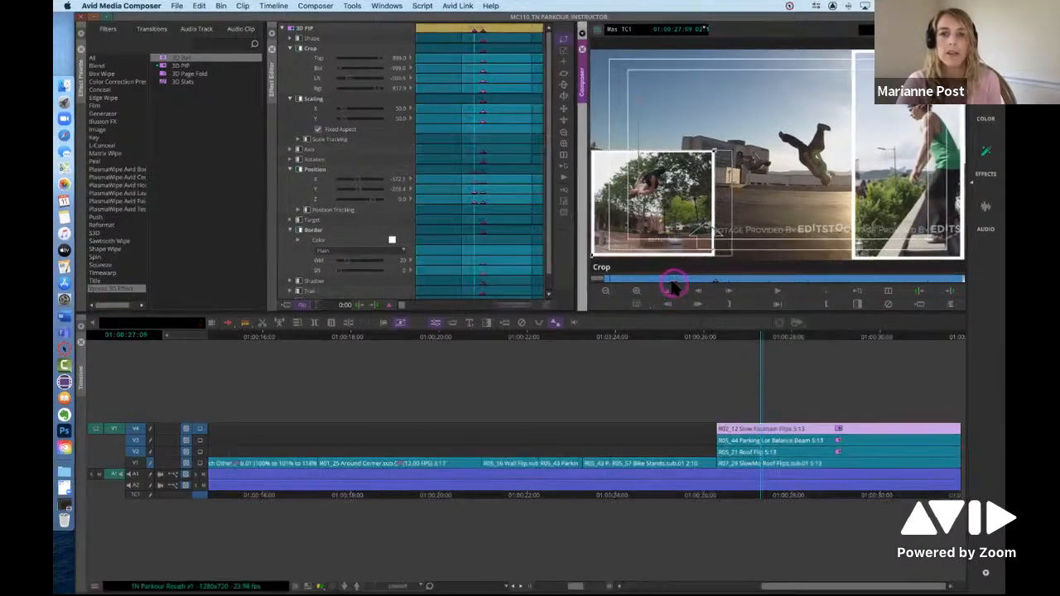
# - Check the picture's rise up to 01:00:27:29 and add a holding keyframe to the Slow Fountain Flips effect at 01:00:26:29
pyautogui.moveTo(675, 284); pyautogui.dragTo(715, 289)
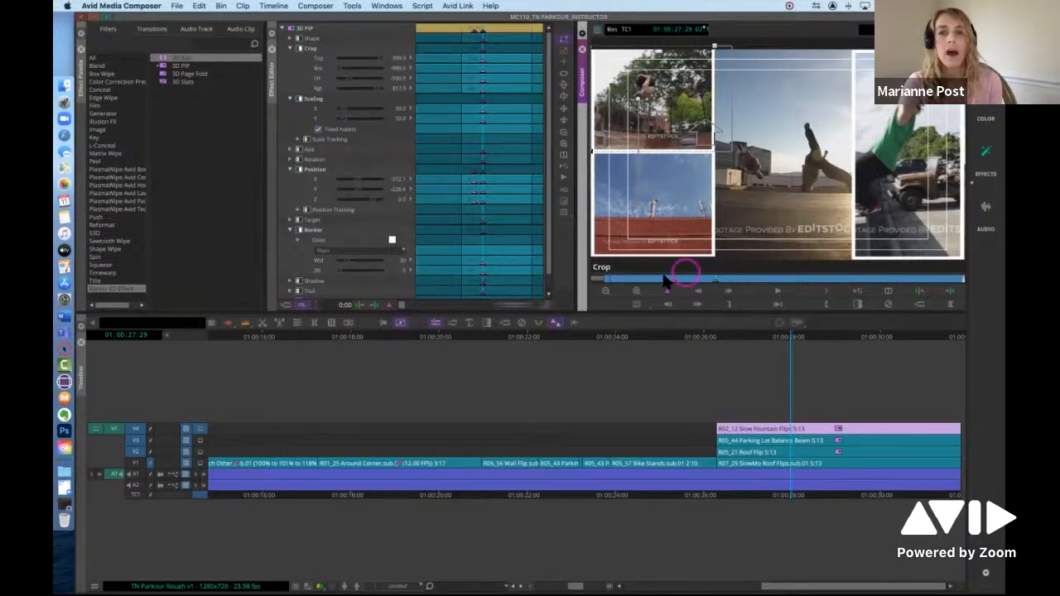
pyautogui.moveTo(662, 283)
pyautogui.mouseDown()
pyautogui.moveTo(578, 285)
pyautogui.moveTo(652, 281)
pyautogui.mouseUp()
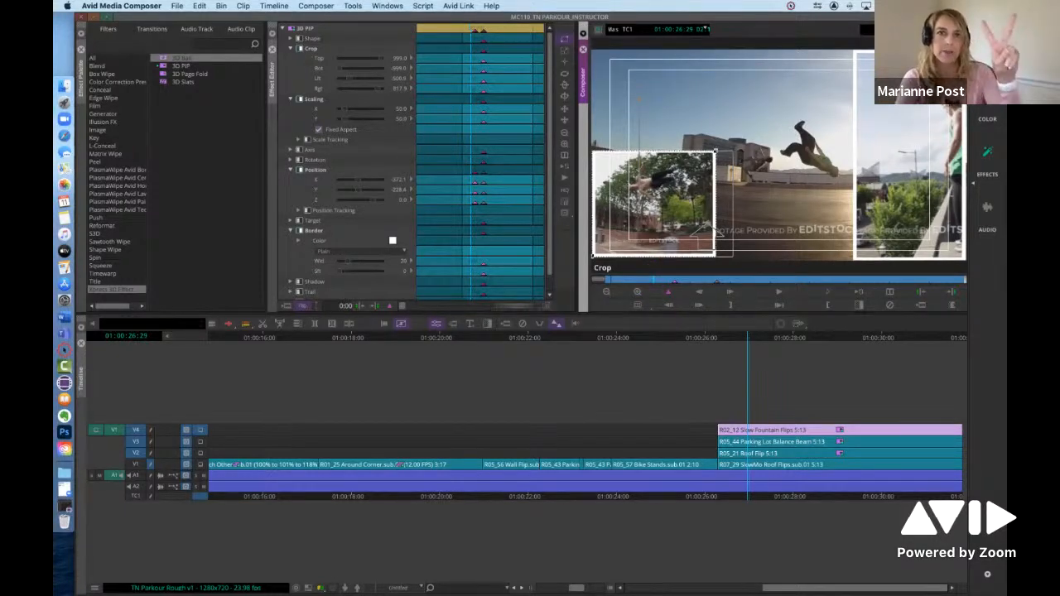
pyautogui.click(669, 294)
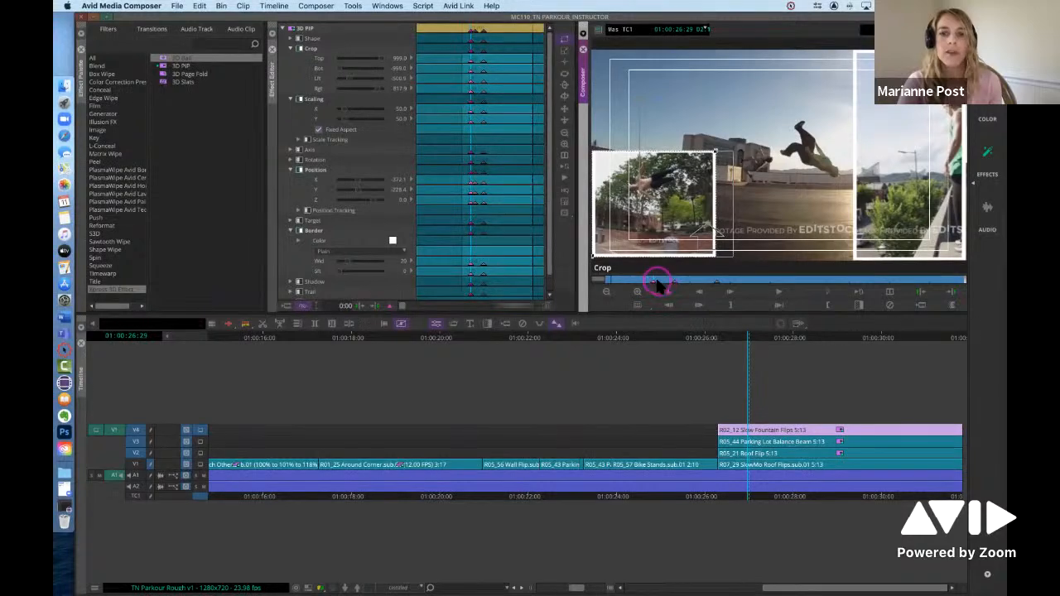
# - Move the Slow Fountain Flips picture horizontally past the frame's left edge at 01:00:26:09 and preview its slide-in
pyautogui.moveTo(642, 282); pyautogui.dragTo(614, 285)
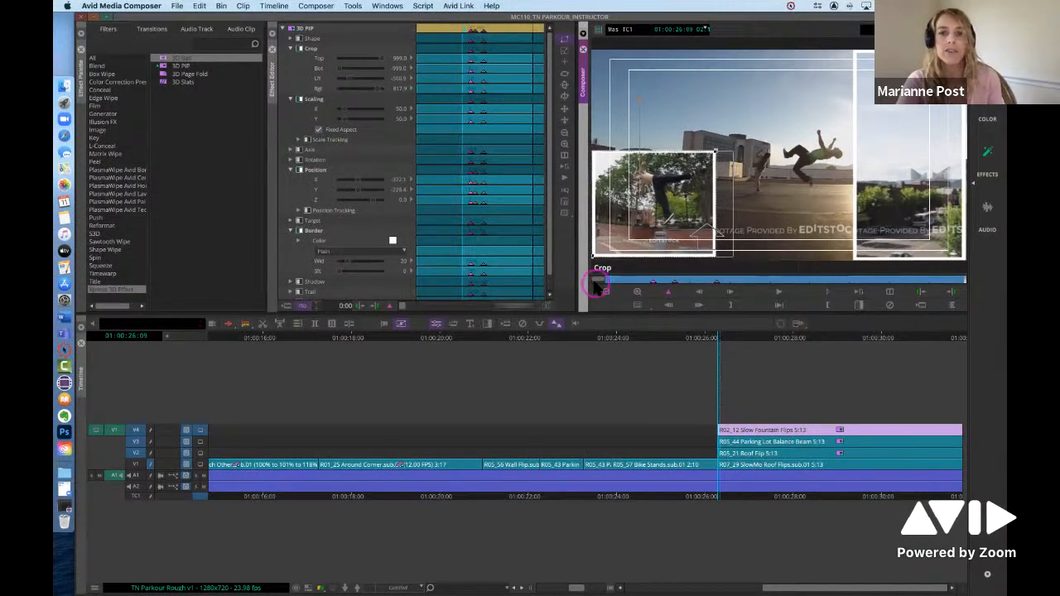
pyautogui.click(686, 230)
pyautogui.click(469, 263)
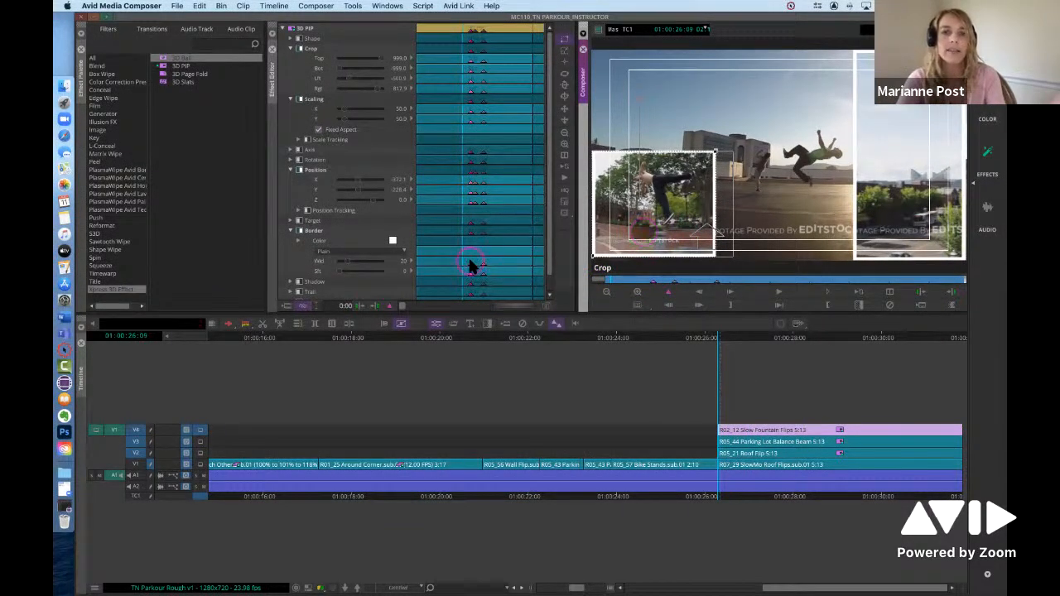
pyautogui.click(606, 291)
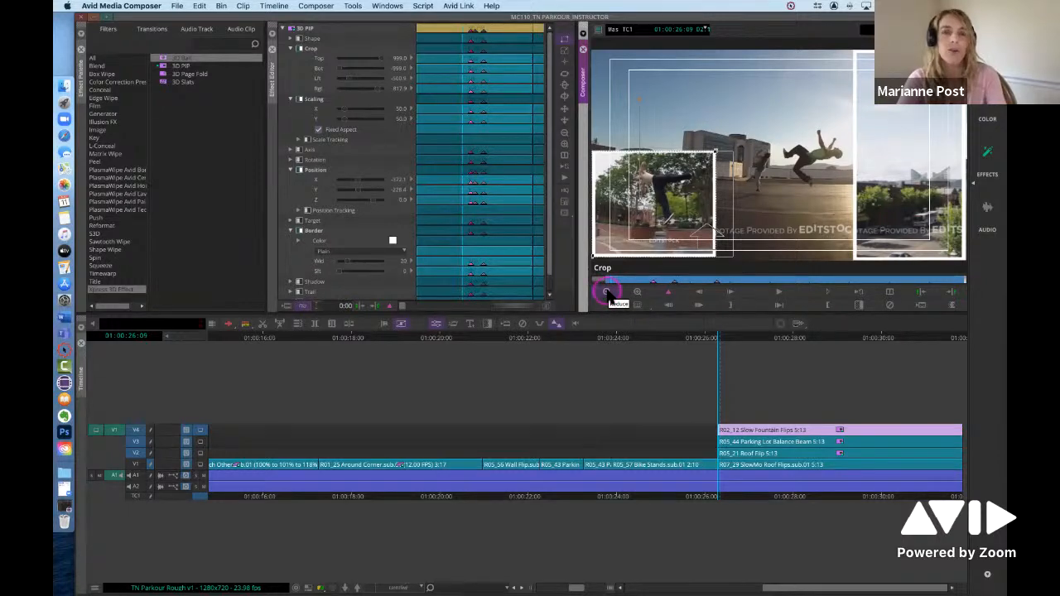
pyautogui.click(607, 292)
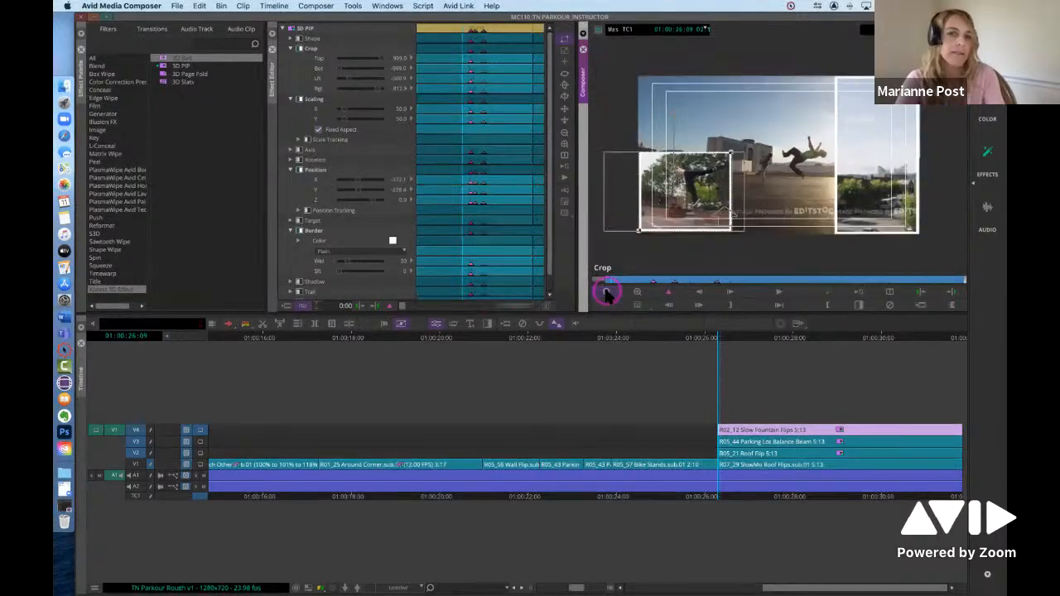
pyautogui.click(706, 203)
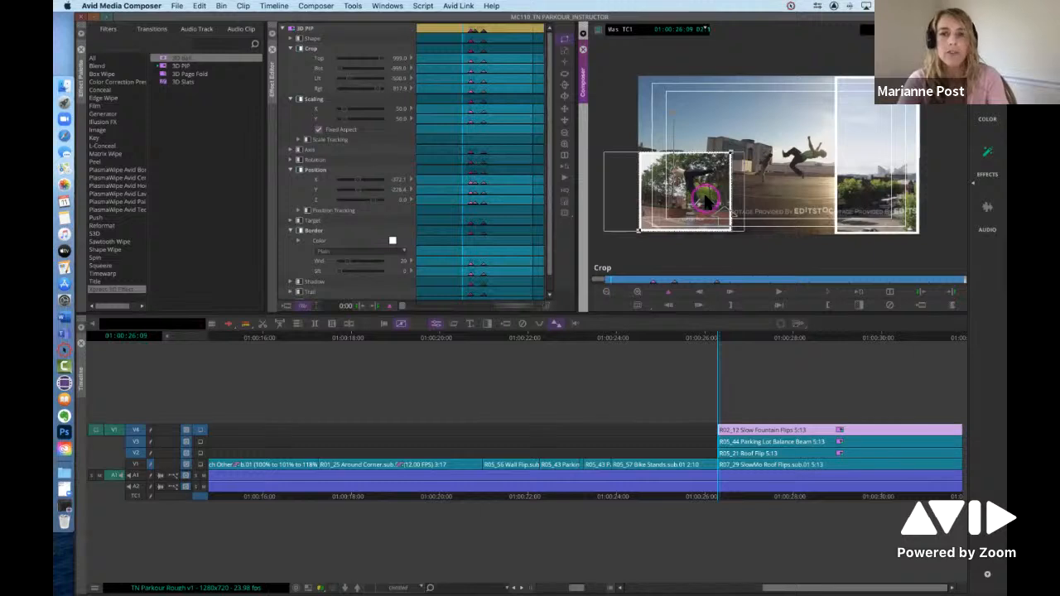
pyautogui.moveTo(705, 203); pyautogui.dragTo(613, 207)
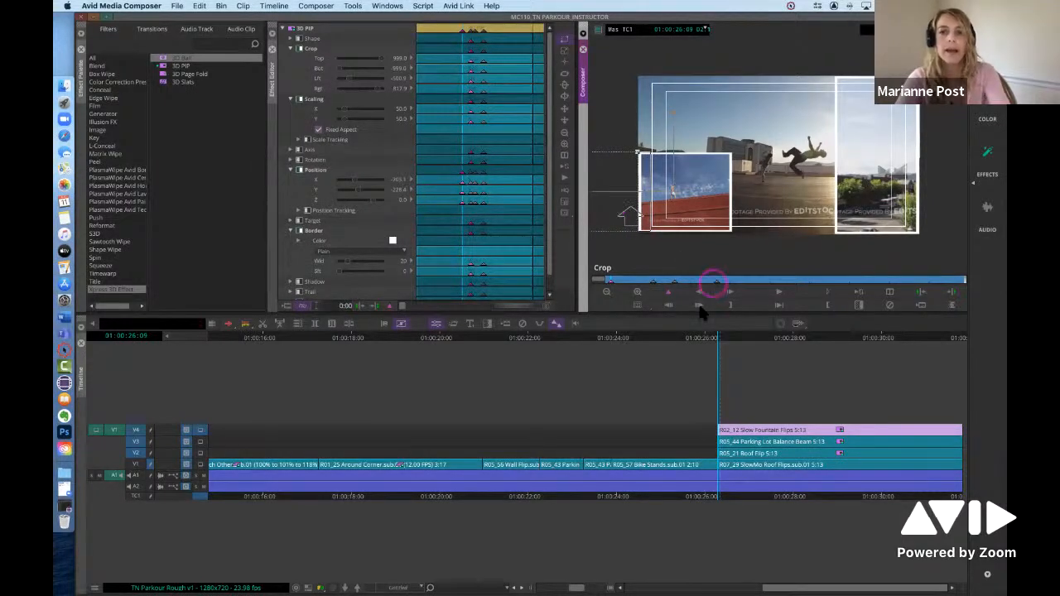
pyautogui.moveTo(619, 280); pyautogui.dragTo(662, 286)
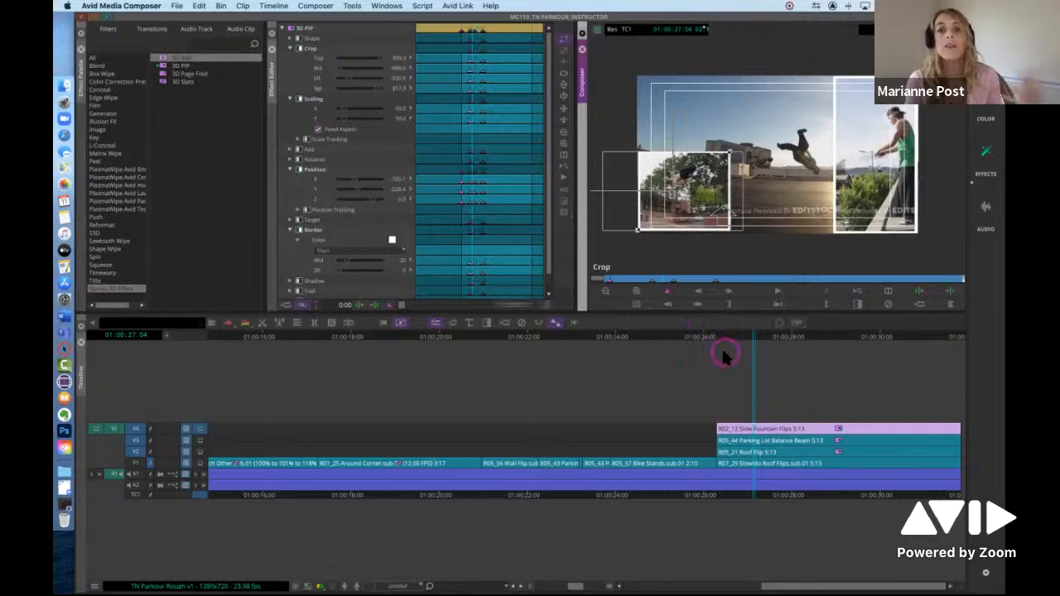
# - Solo track V3, move the Parking Lot Balance Beam picture past the frame's left edge at 01:00:27:09, and preview its slide-in
pyautogui.click(673, 286)
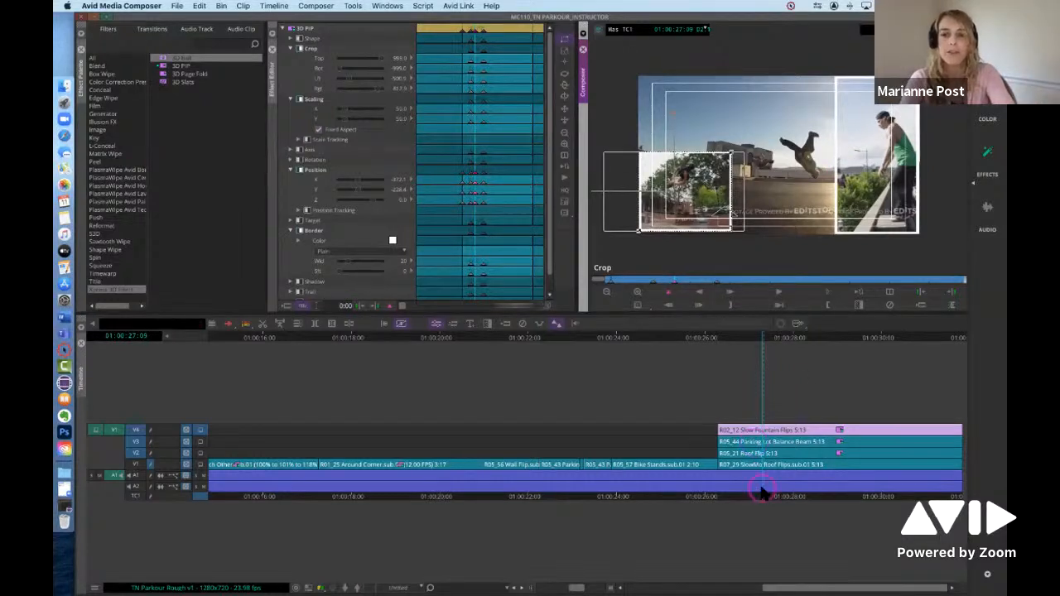
pyautogui.click(762, 441)
pyautogui.click(200, 442)
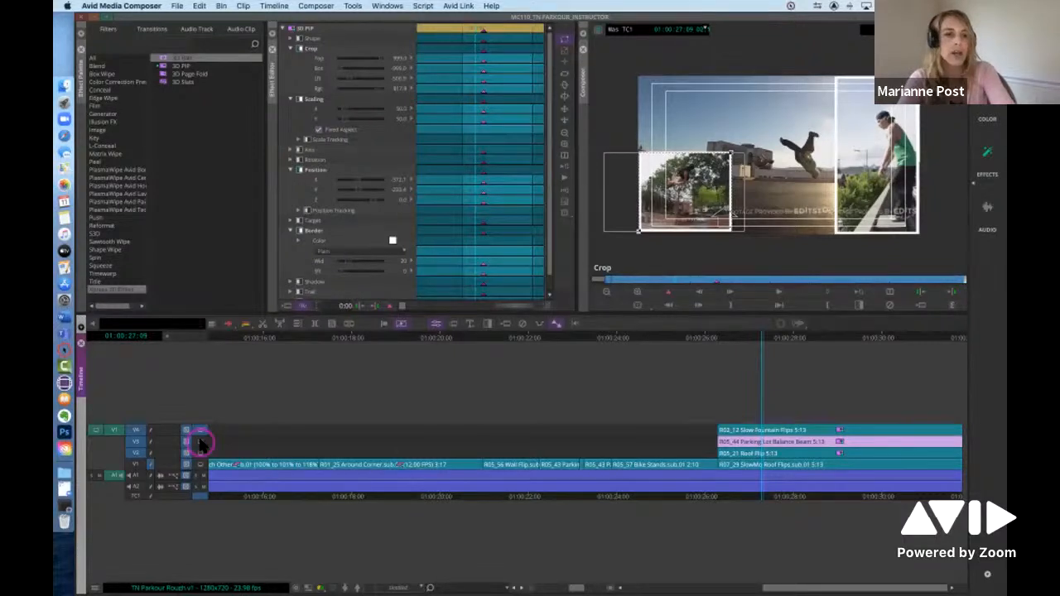
pyautogui.click(201, 442)
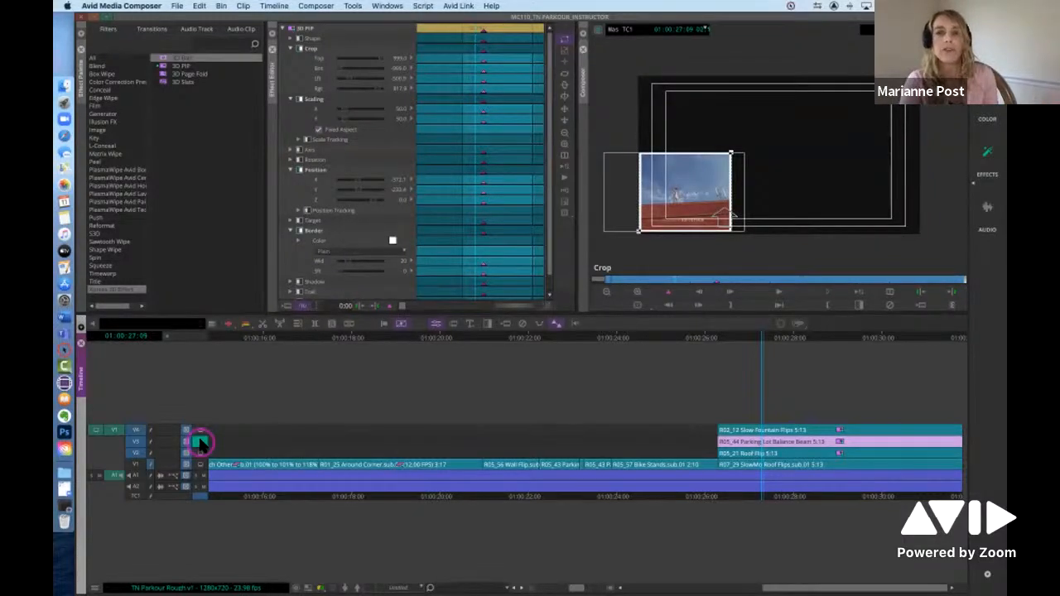
pyautogui.click(680, 194)
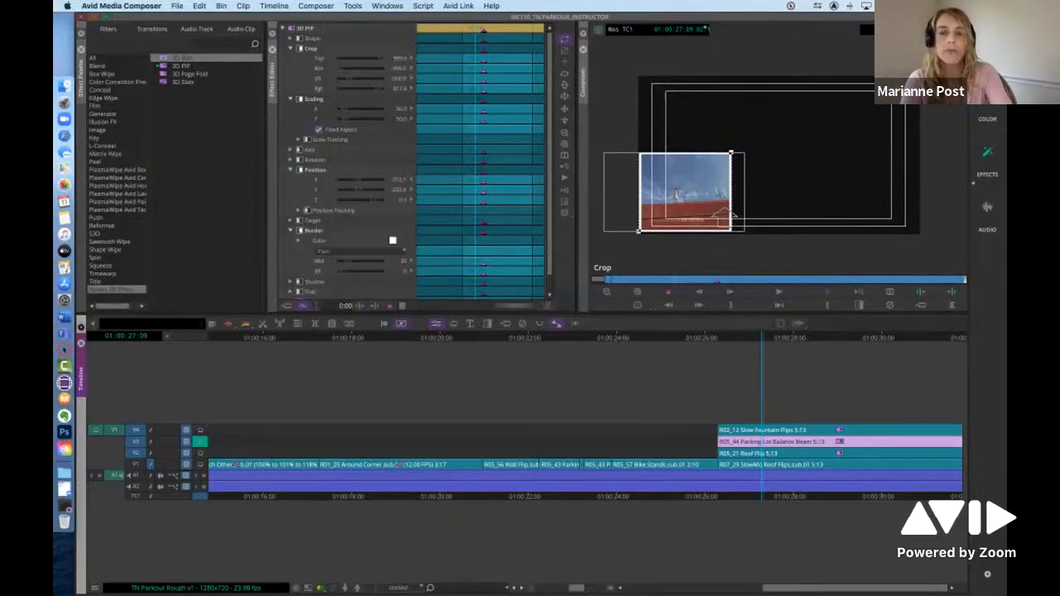
pyautogui.click(768, 153)
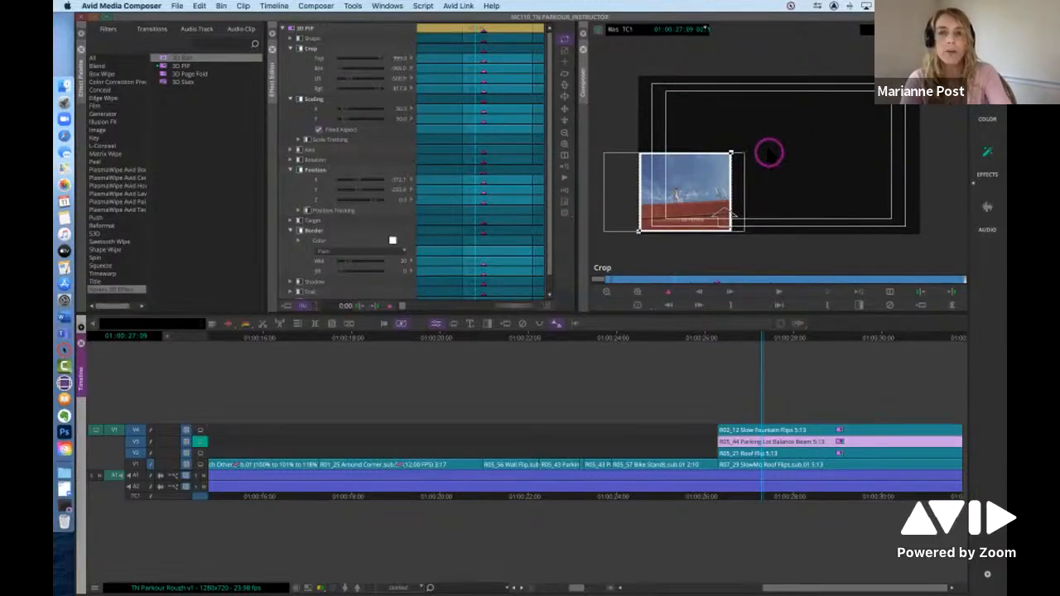
pyautogui.click(705, 197)
pyautogui.moveTo(705, 196); pyautogui.dragTo(610, 207)
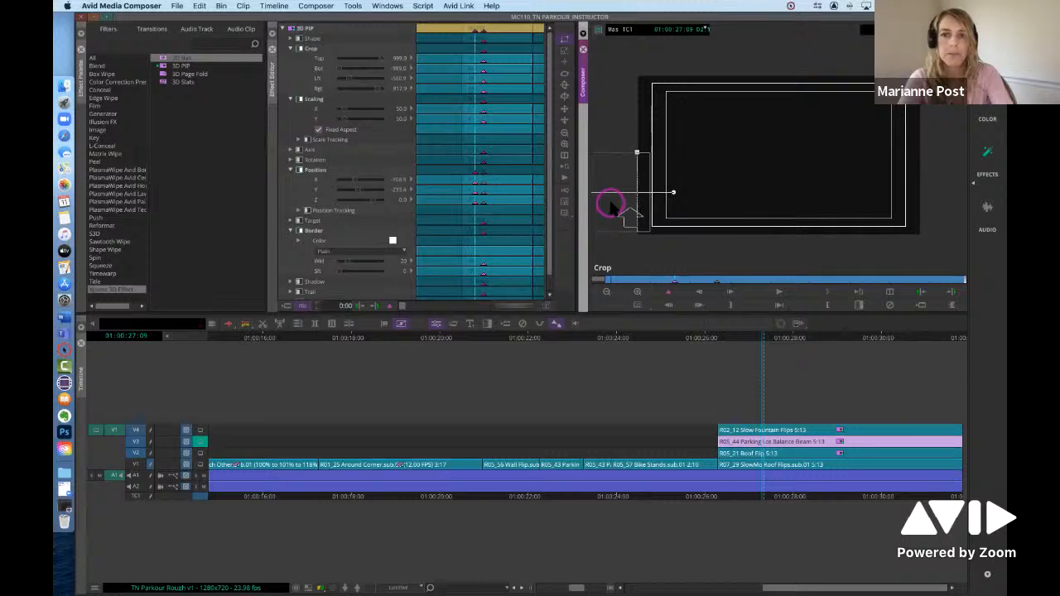
pyautogui.click(681, 280)
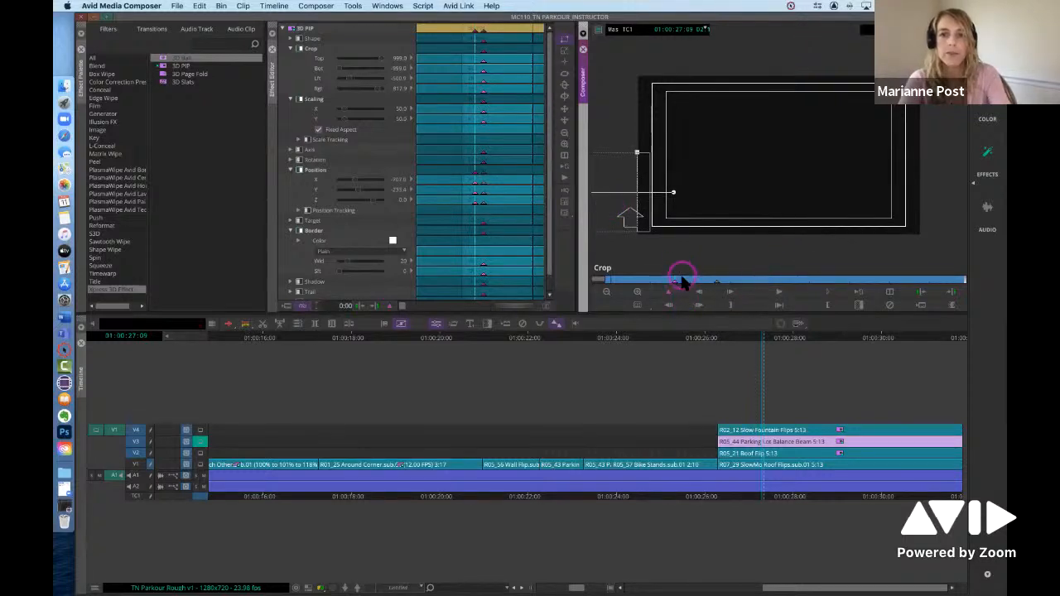
pyautogui.moveTo(691, 280); pyautogui.dragTo(738, 280)
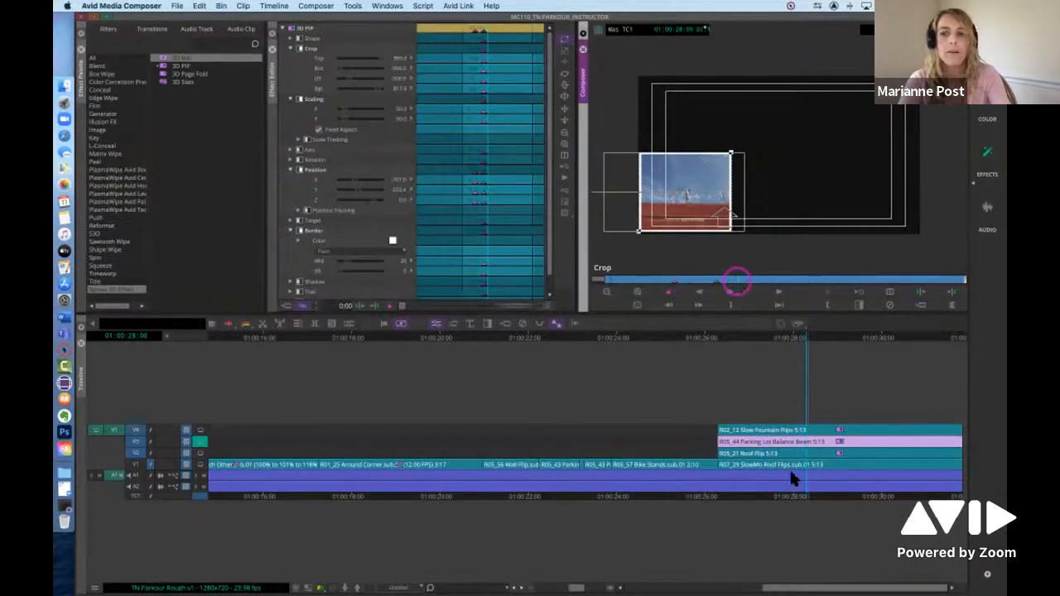
# - Solo track V2, move the Roof Flip picture past the frame's right edge at 01:00:27:09, and show all tracks again
pyautogui.click(791, 453)
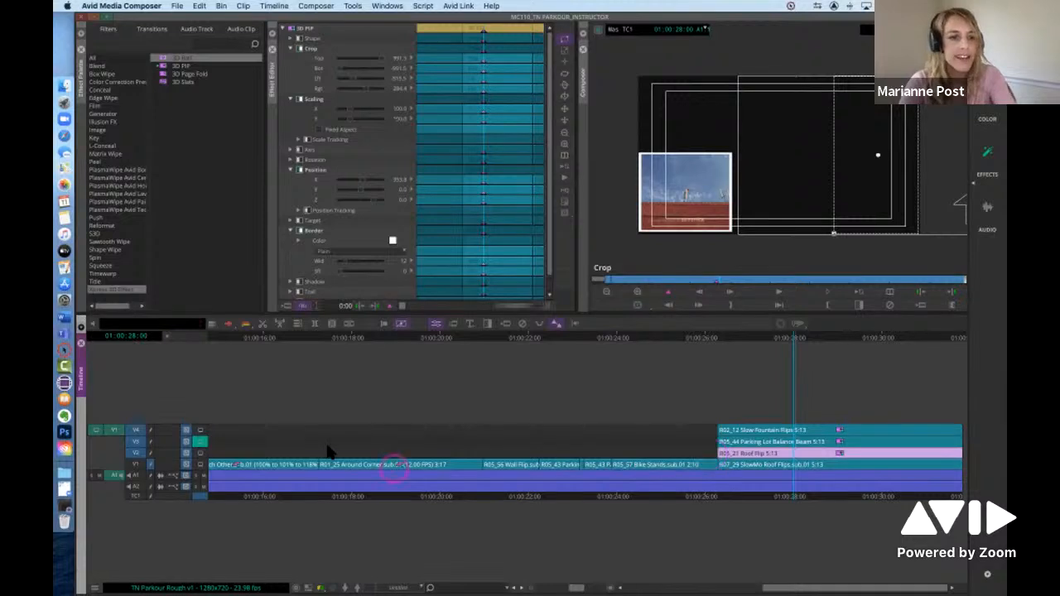
pyautogui.click(199, 452)
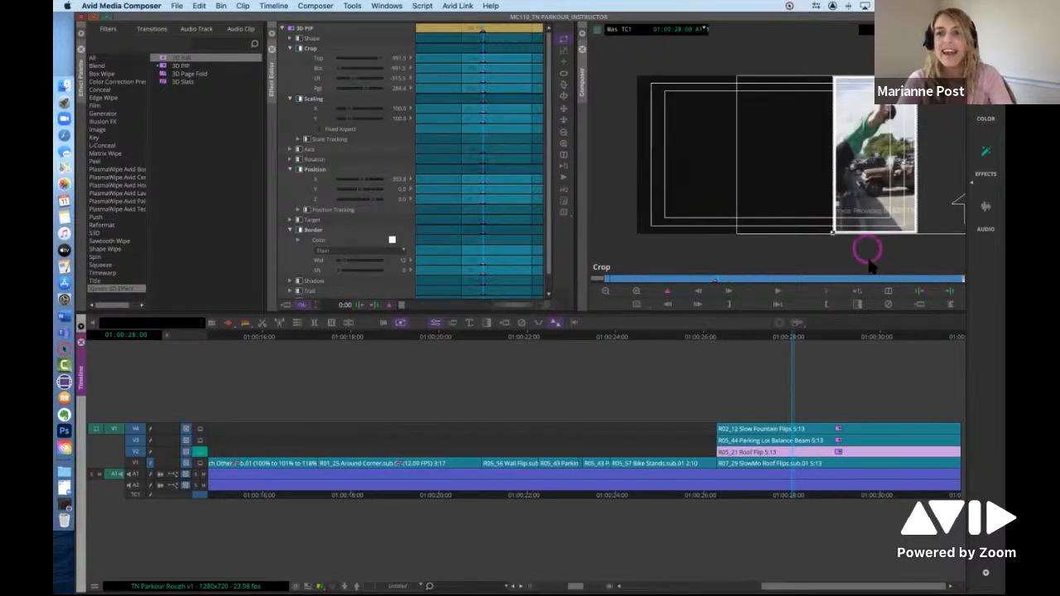
pyautogui.moveTo(714, 285); pyautogui.dragTo(674, 284)
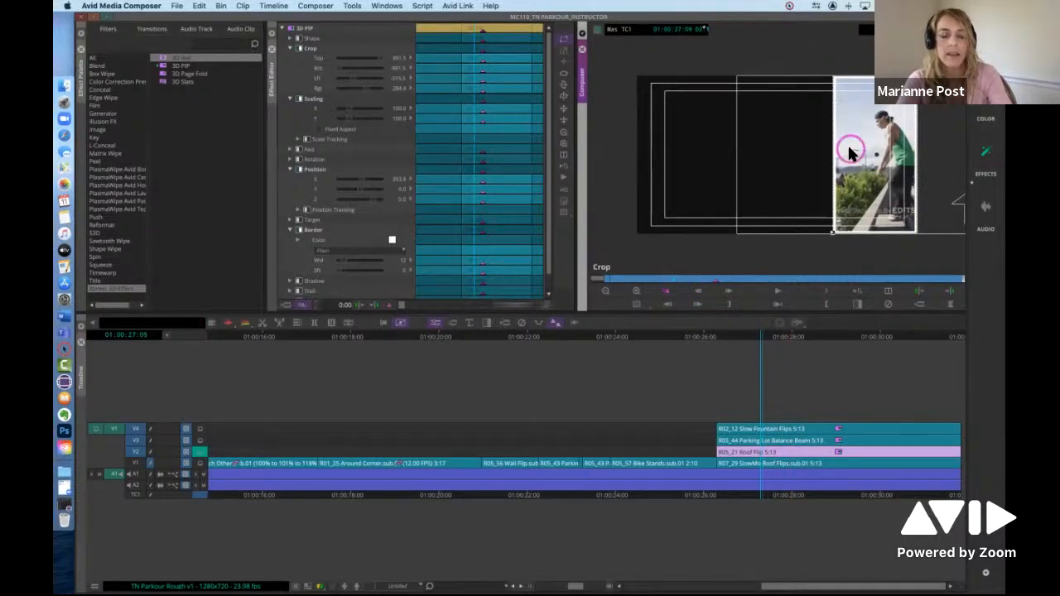
pyautogui.moveTo(853, 151); pyautogui.dragTo(905, 162)
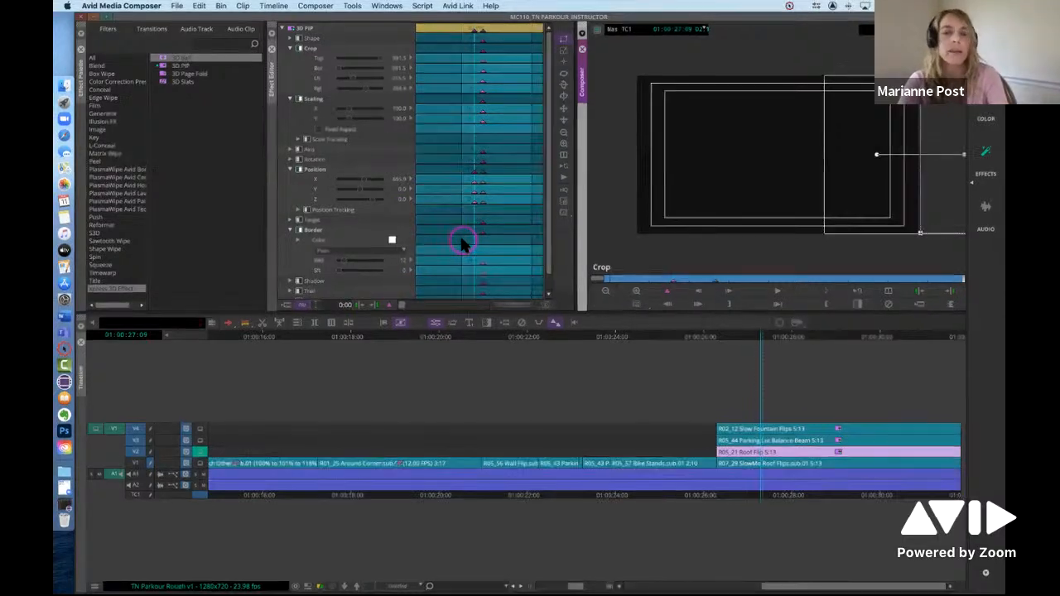
pyautogui.click(199, 429)
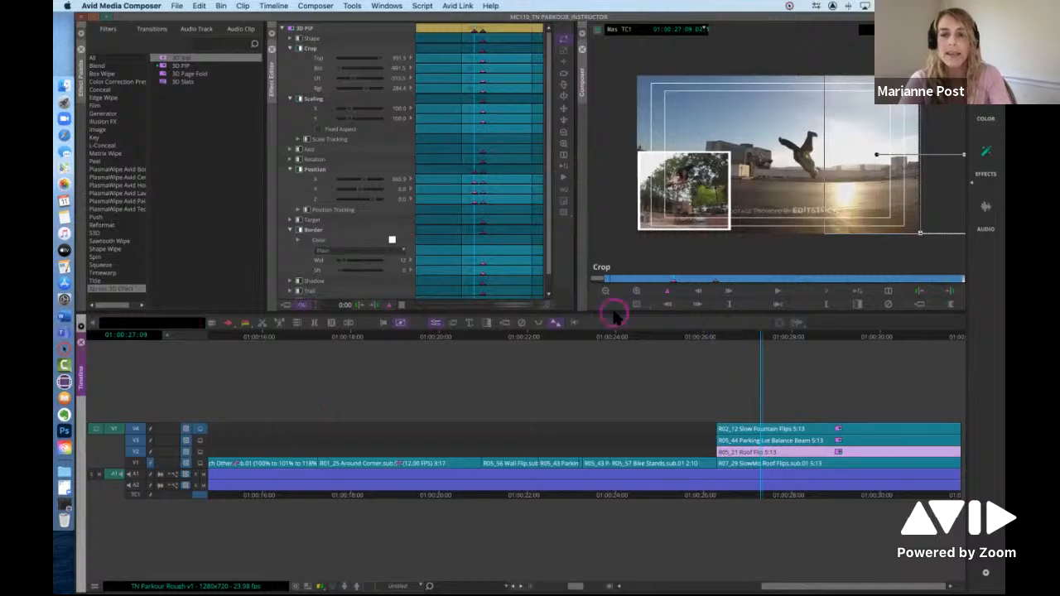
# - Play the animated split screen from 01:00:25:19, and review its layout near the end at 01:00:31:04
pyautogui.click(689, 496)
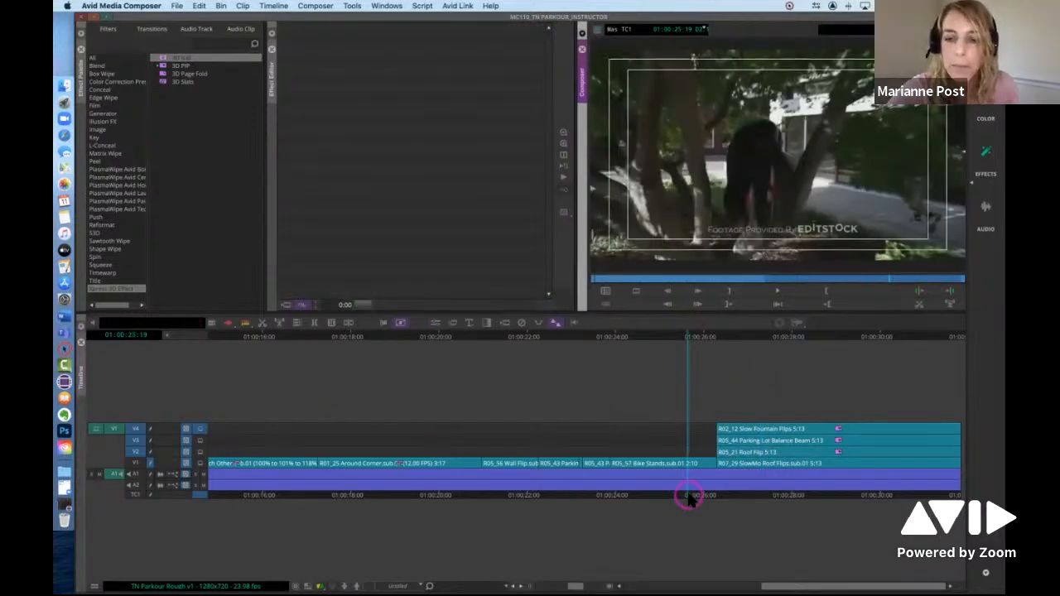
pyautogui.press('XF86AudioMute')
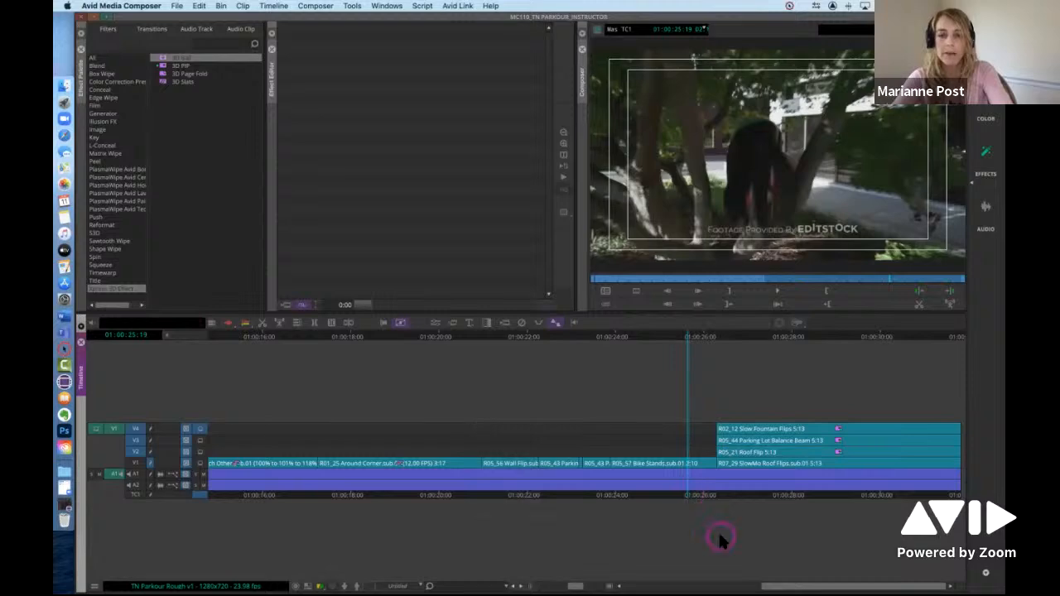
pyautogui.press('space')
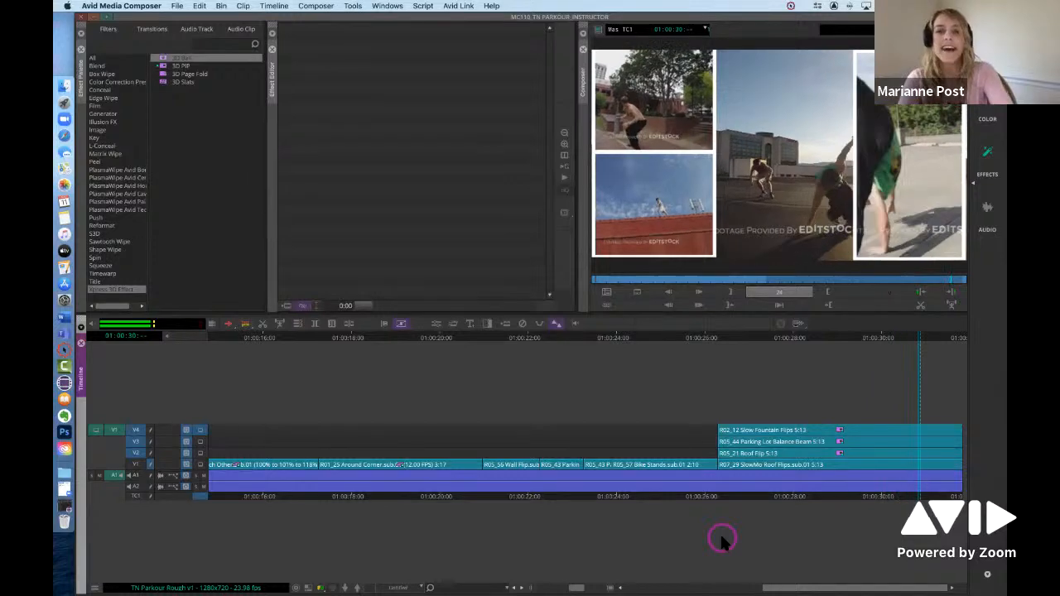
pyautogui.press('space')
pyautogui.moveTo(881, 498); pyautogui.dragTo(932, 503)
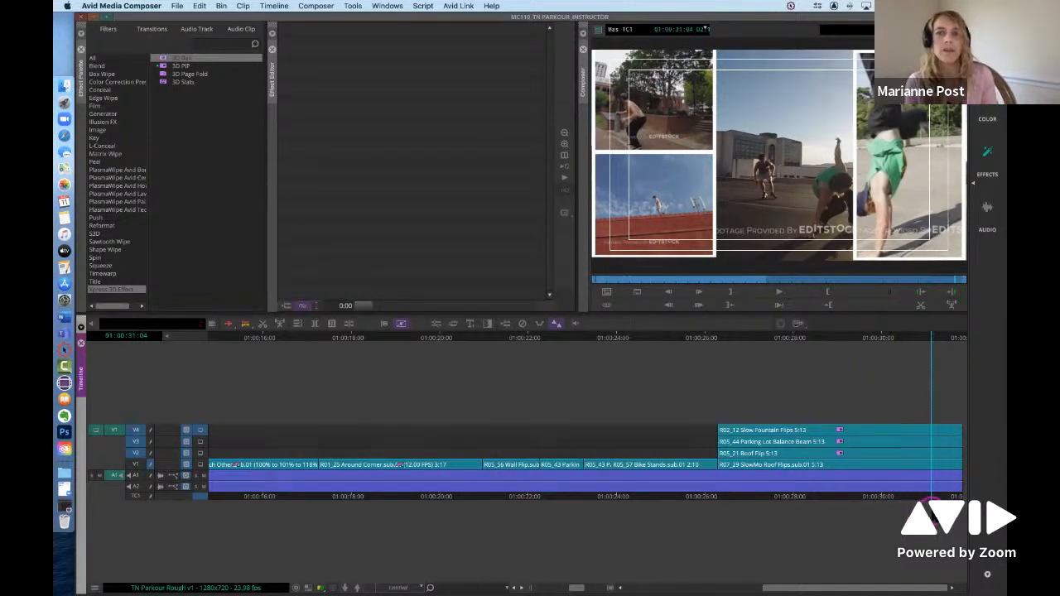